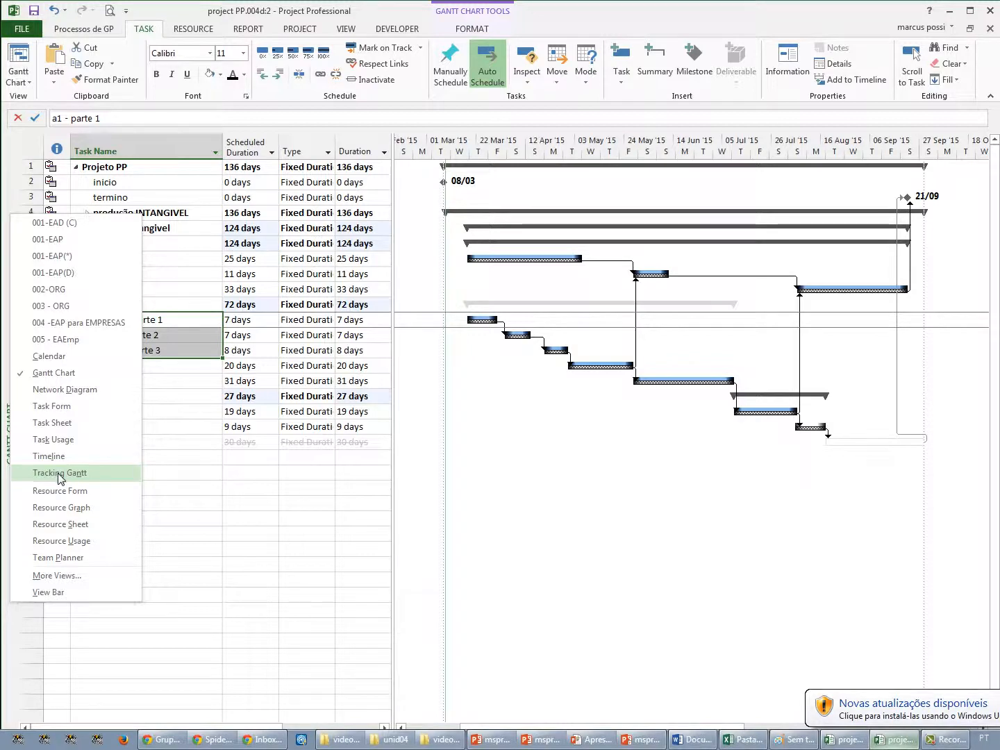
- Switch to the Tracking Gantt view and zoom its timescale to the entire project
{"action": "left_click", "coordinate": [60, 472]}
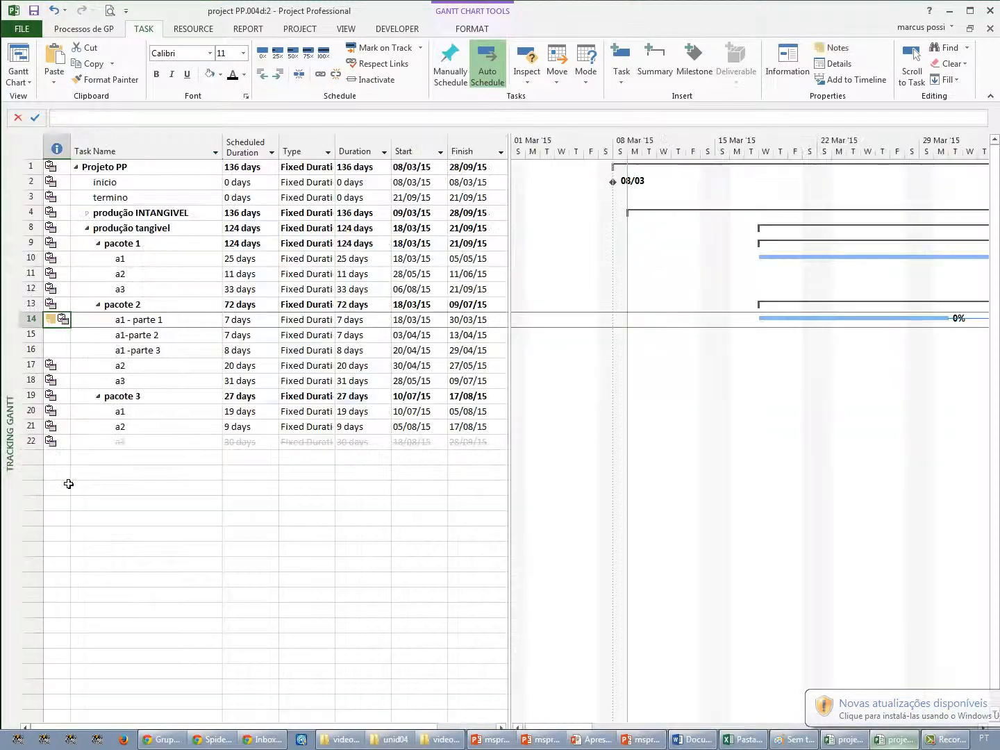
{"action": "left_click_drag", "start_coordinate": [518, 260], "coordinate": [233, 328]}
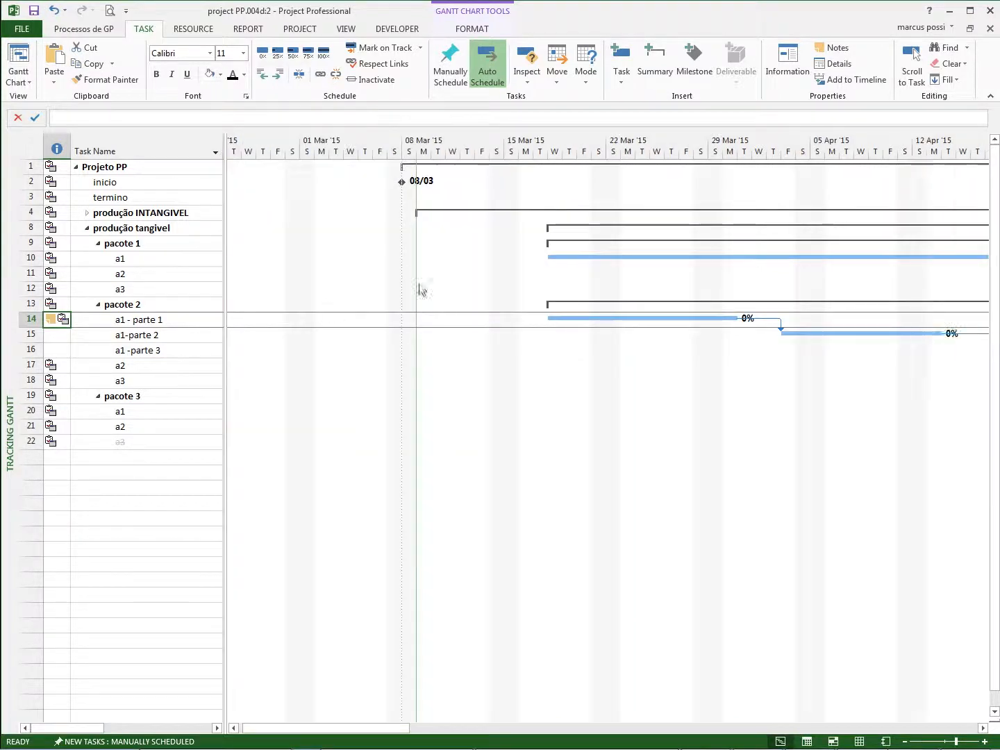
{"action": "right_click", "coordinate": [705, 142]}
{"action": "left_click", "coordinate": [719, 166]}
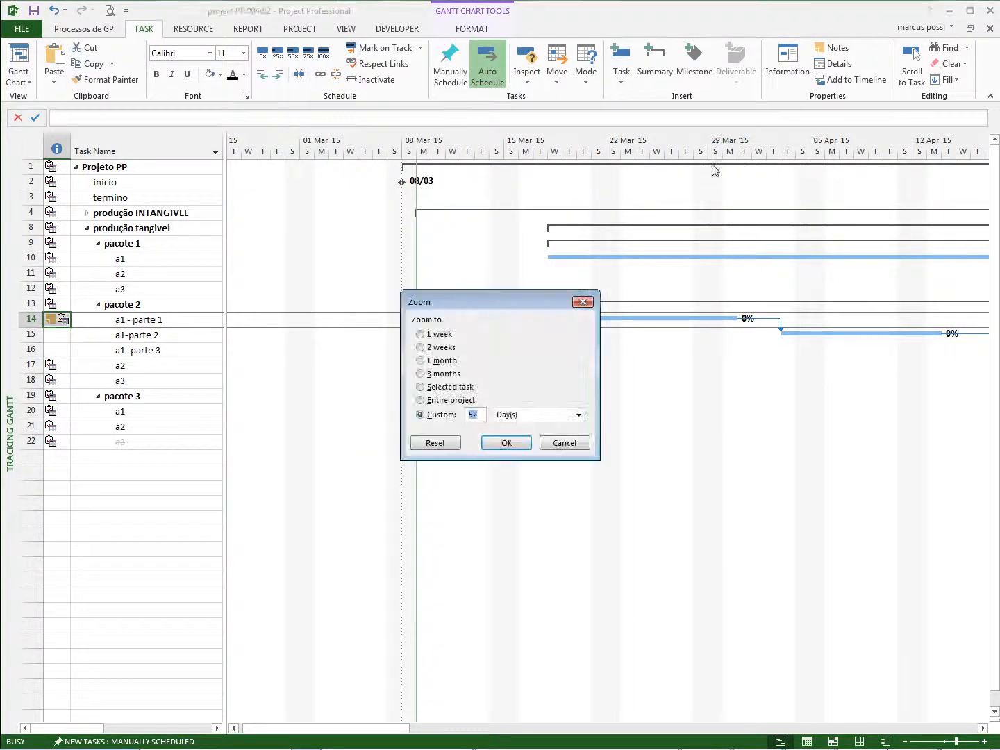
{"action": "left_click", "coordinate": [428, 402]}
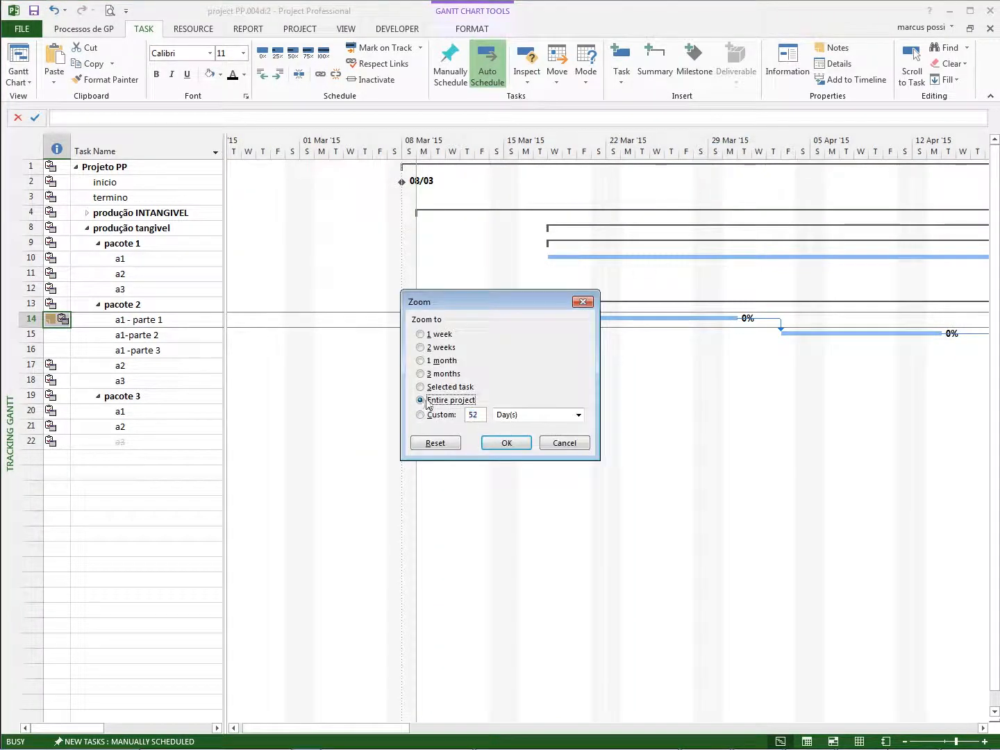
{"action": "left_click", "coordinate": [507, 442]}
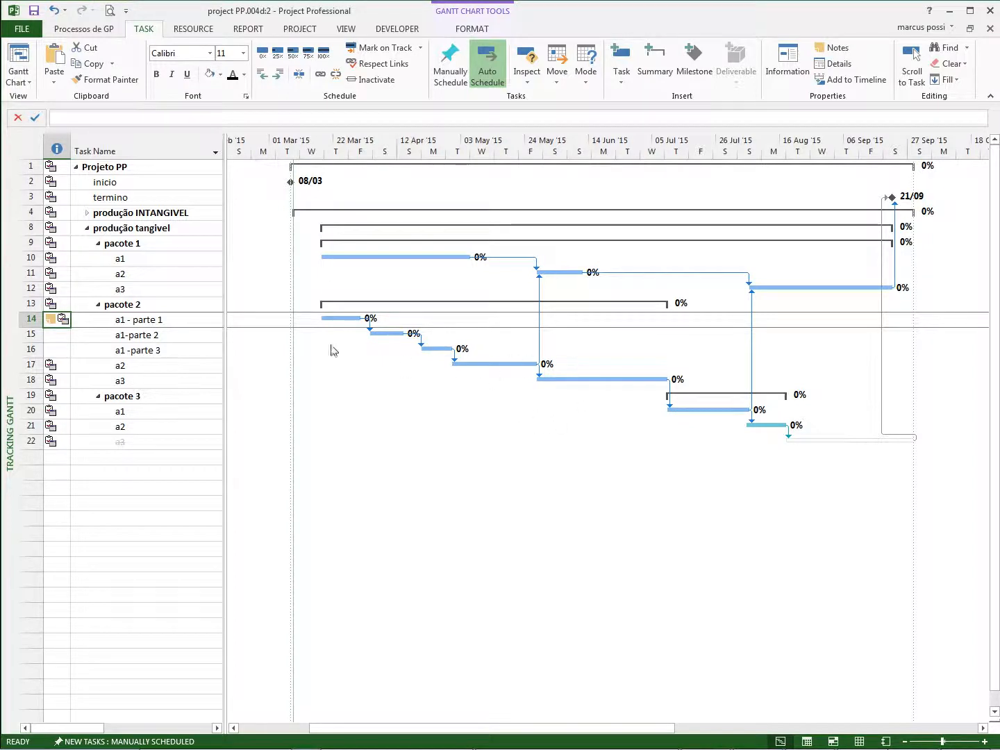
- Delete the inactive, struck-through task a3 in row 22, the last task under pacote 3
{"action": "left_click", "coordinate": [398, 336]}
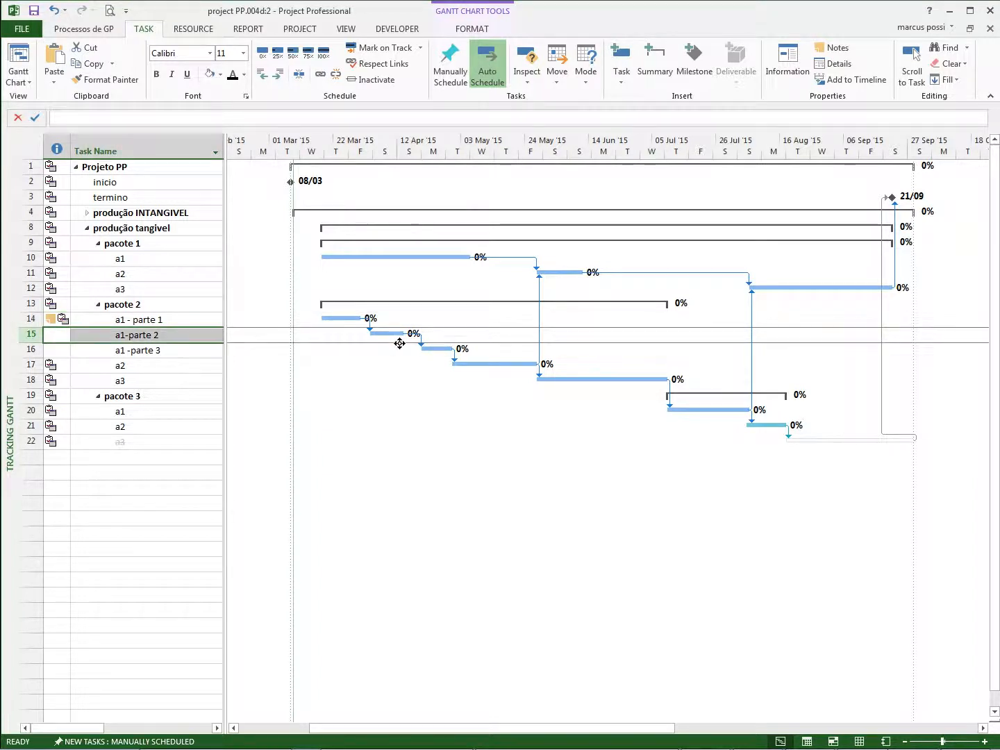
{"action": "left_click", "coordinate": [448, 355]}
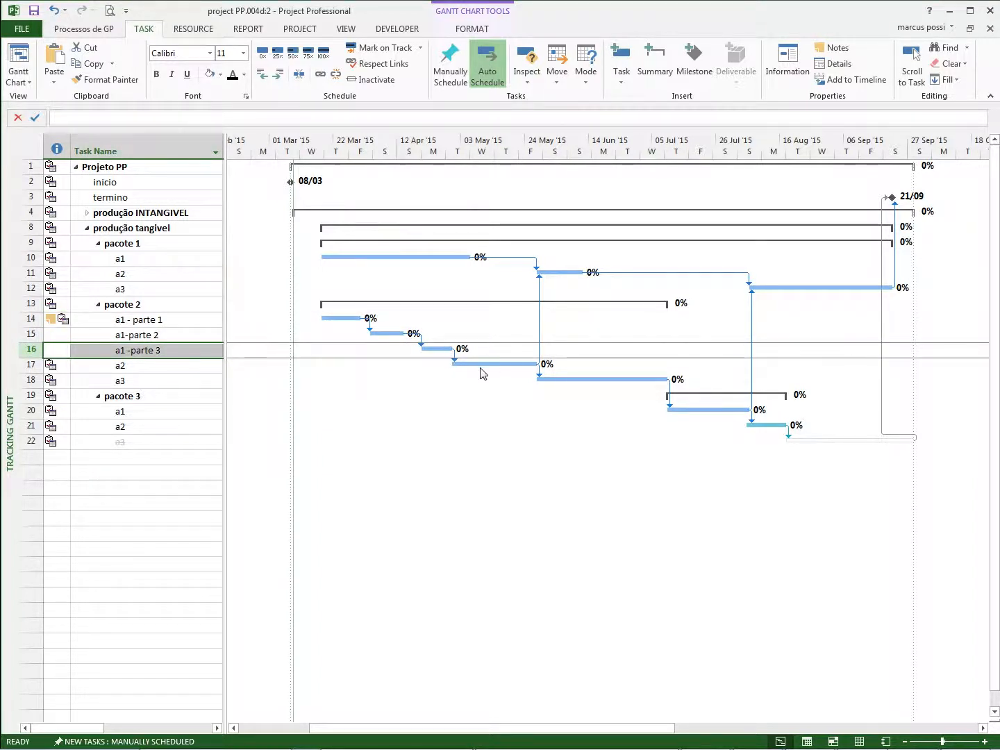
{"action": "left_click", "coordinate": [166, 366]}
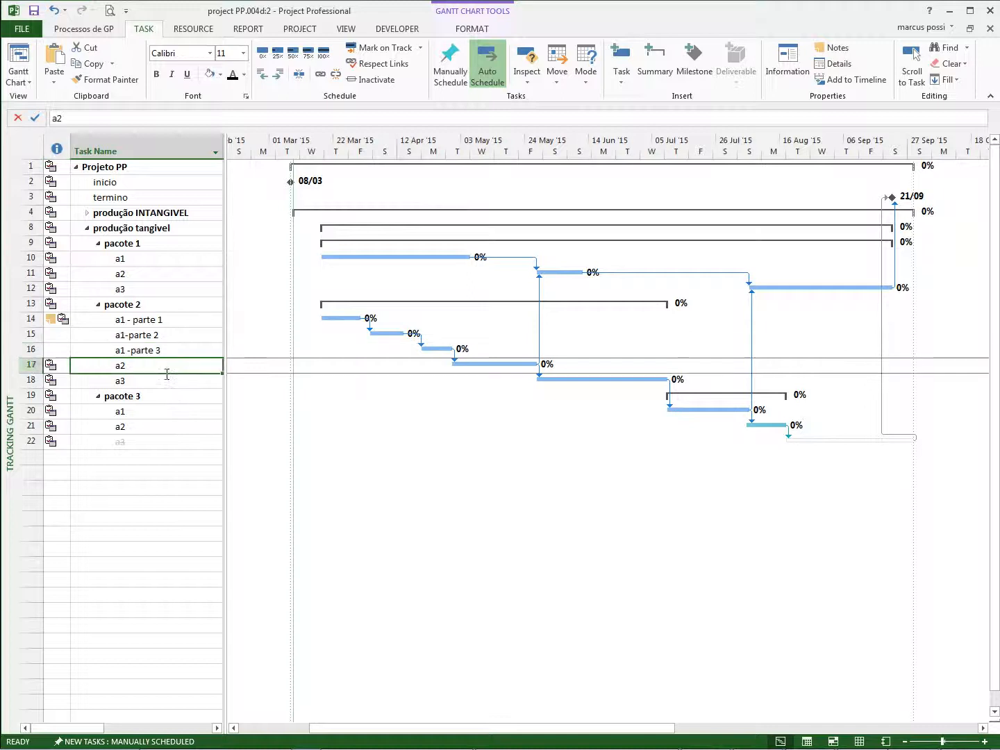
{"action": "left_click", "coordinate": [168, 391]}
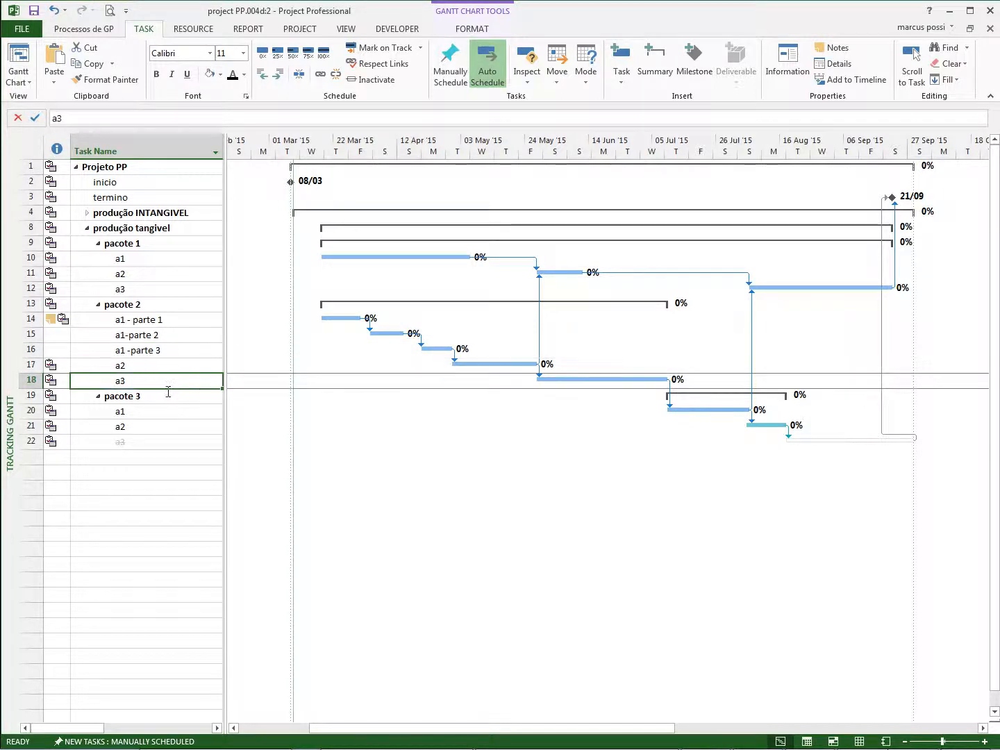
{"action": "left_click", "coordinate": [168, 423]}
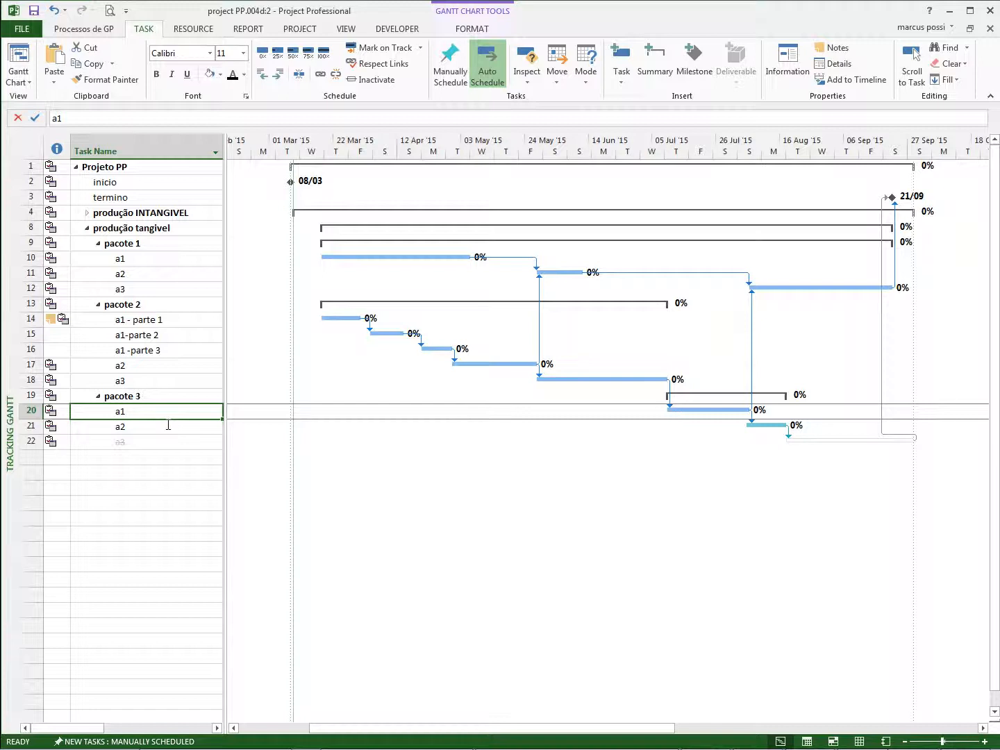
{"action": "left_click", "coordinate": [30, 442]}
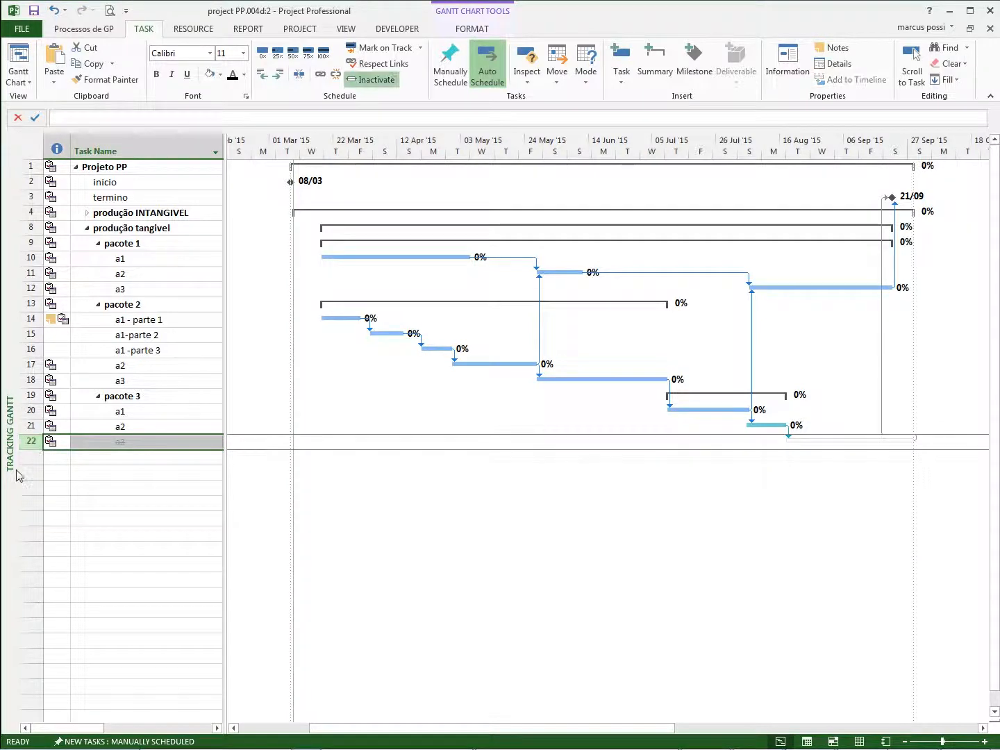
{"action": "key", "text": "Delete"}
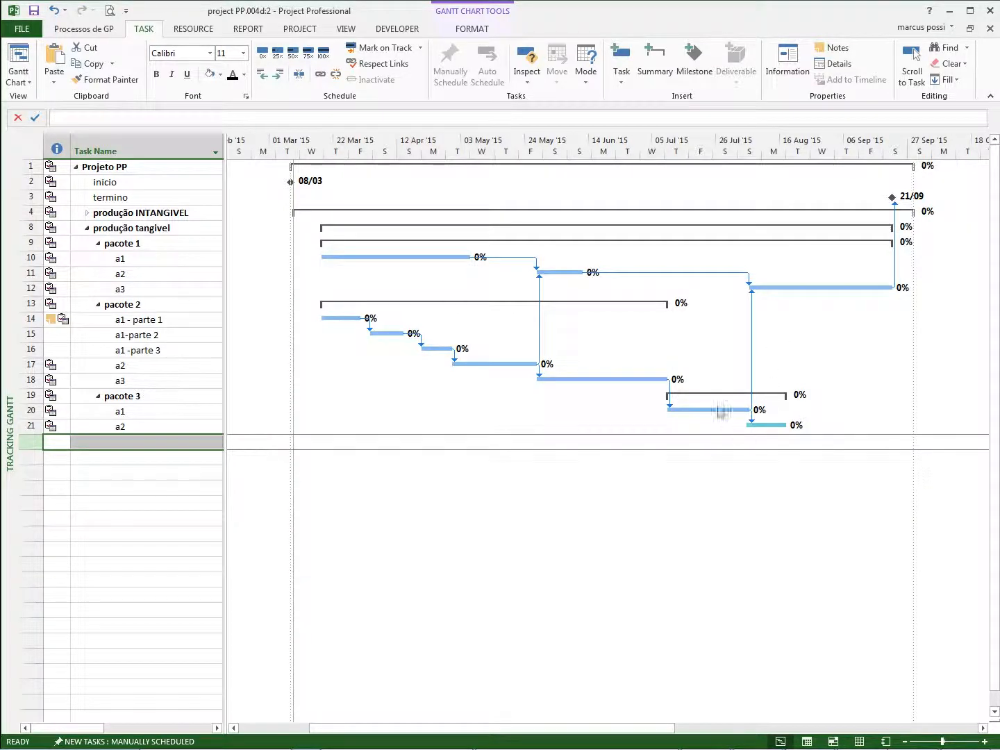
- Examine the bar styles for critical tasks, including which tasks the Critical bar is shown for, and leave them unedited
{"action": "left_click", "coordinate": [118, 410]}
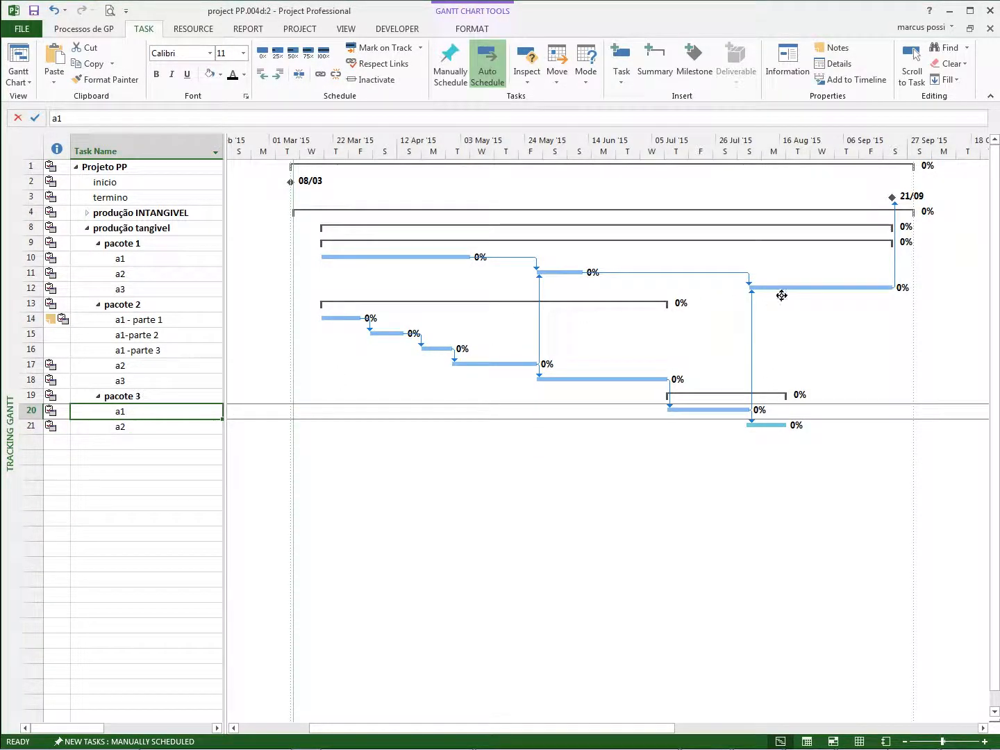
{"action": "left_click", "coordinate": [34, 291]}
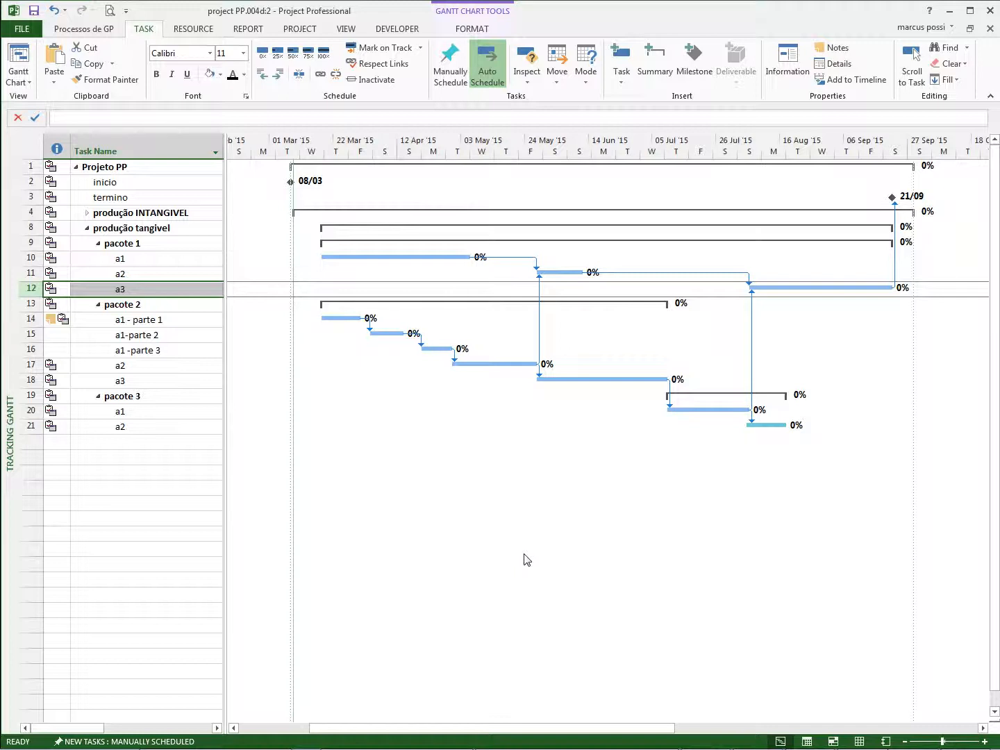
{"action": "right_click", "coordinate": [543, 451]}
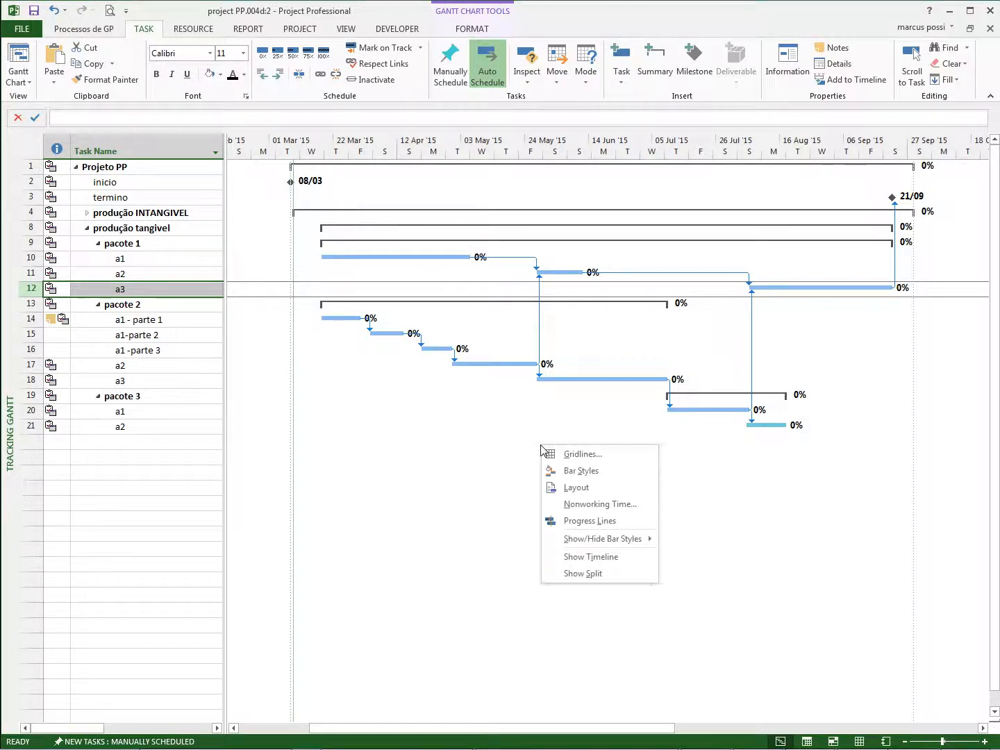
{"action": "left_click", "coordinate": [577, 471]}
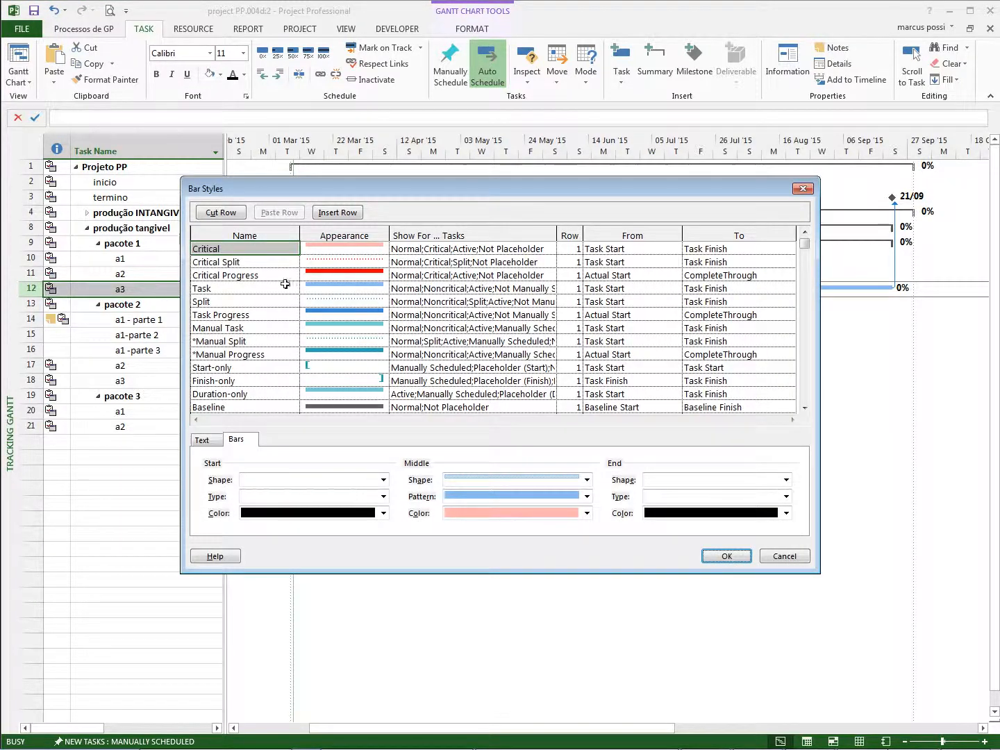
{"action": "left_click", "coordinate": [250, 276]}
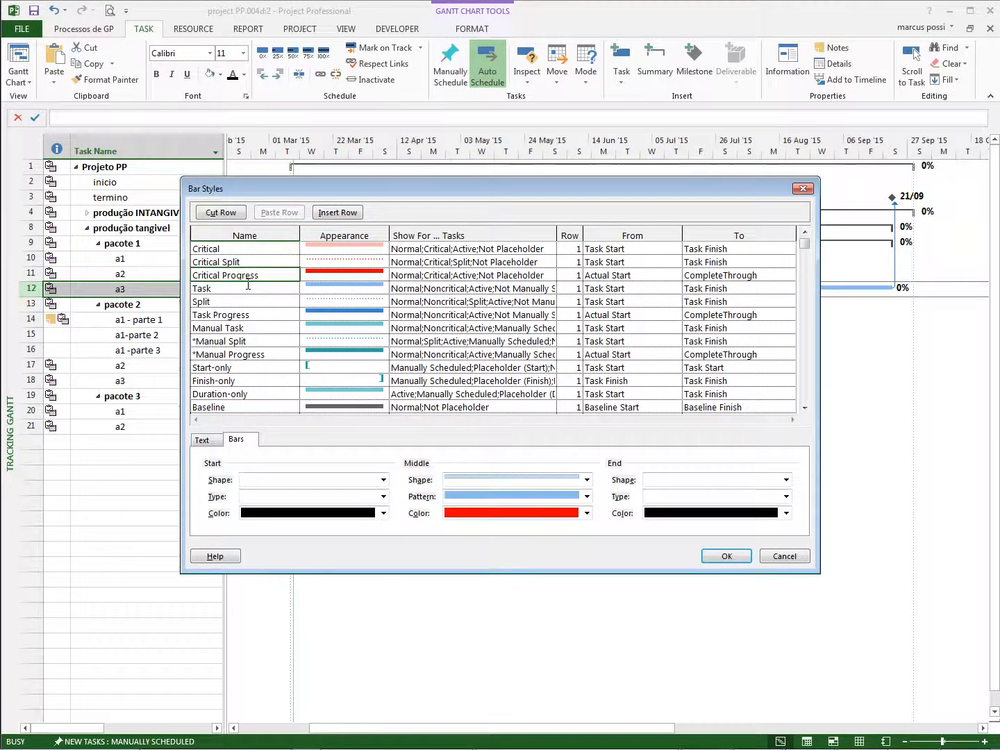
{"action": "left_click", "coordinate": [245, 250]}
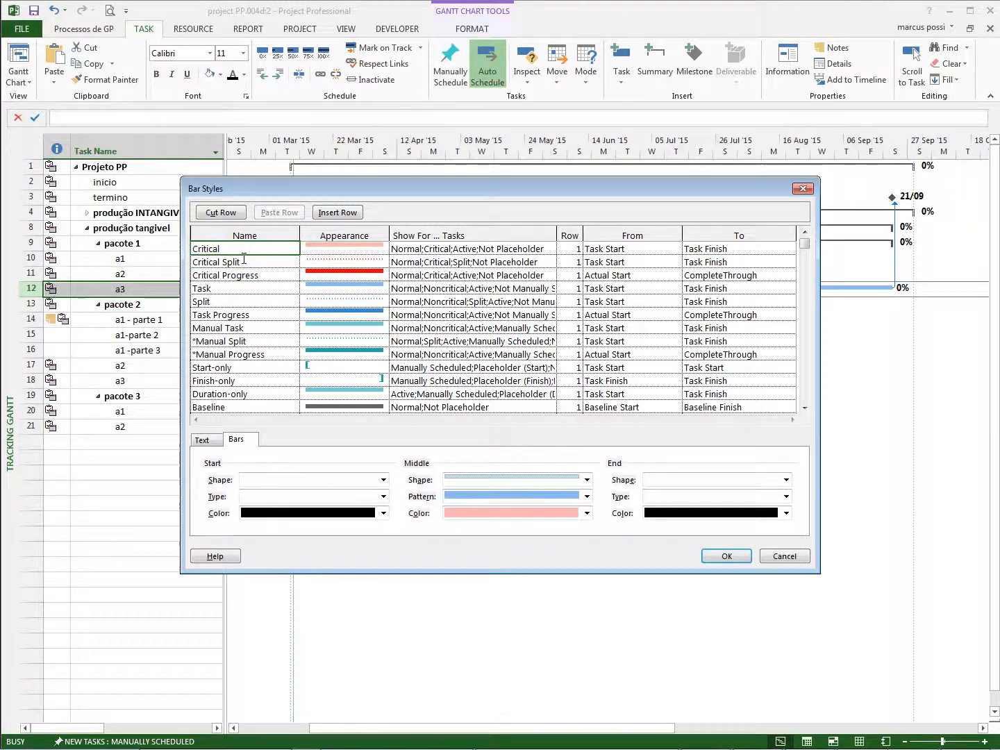
{"action": "left_click", "coordinate": [420, 255]}
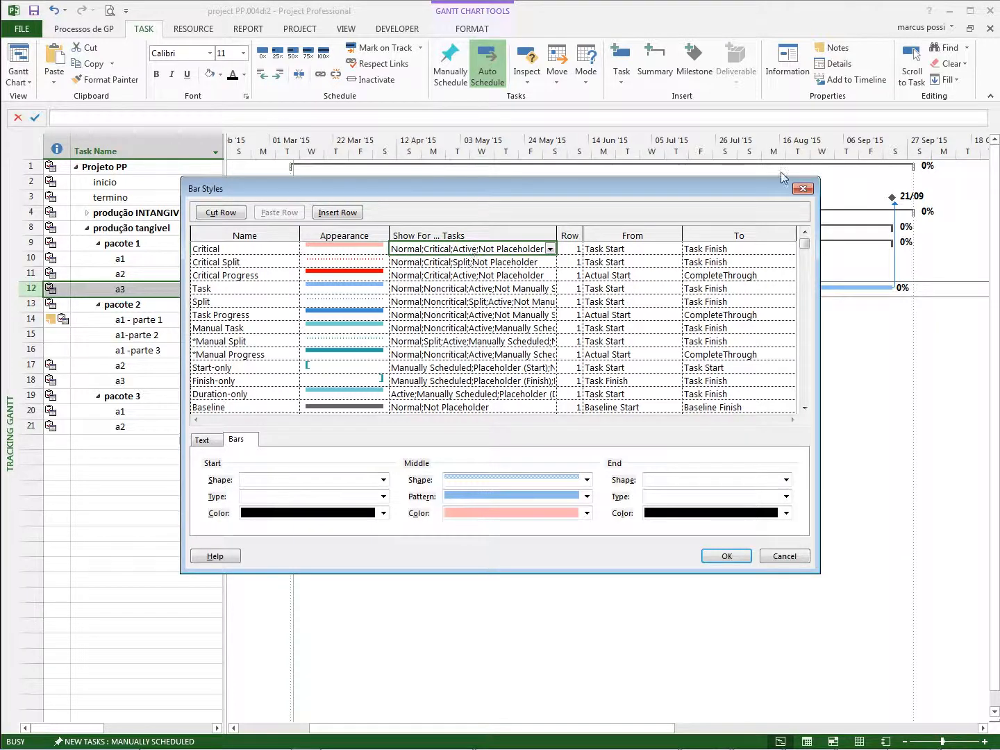
{"action": "left_click", "coordinate": [803, 191]}
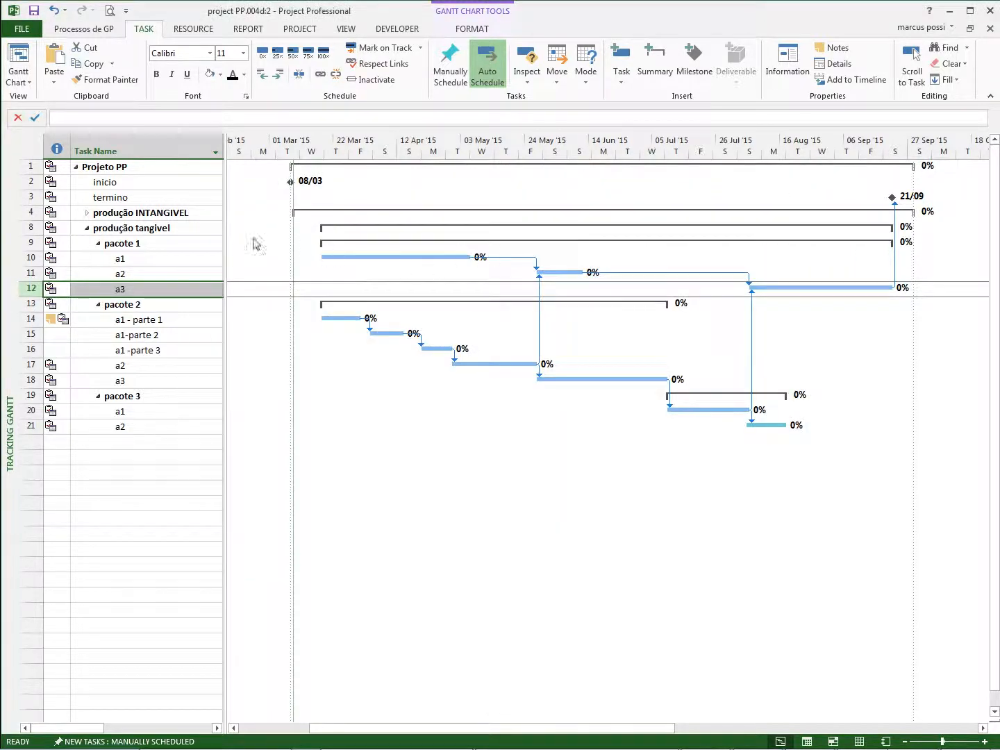
- Widen the task table and insert a Total Slack column before Scheduled Duration
{"action": "left_click_drag", "start_coordinate": [229, 221], "coordinate": [394, 222]}
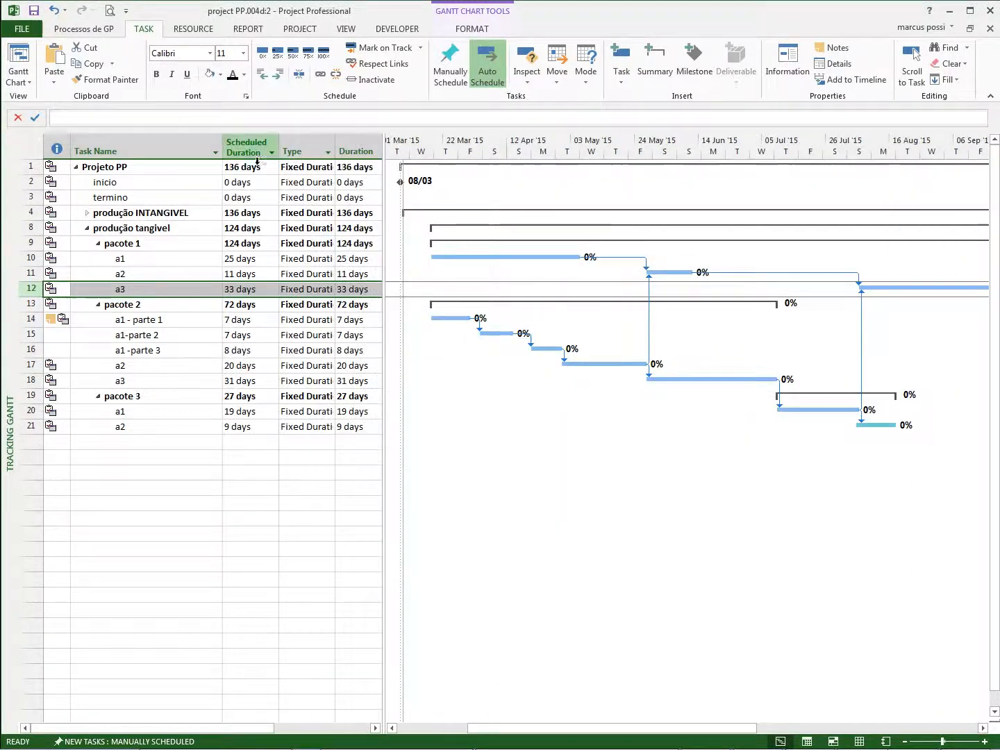
{"action": "right_click", "coordinate": [248, 146]}
{"action": "left_click", "coordinate": [299, 243]}
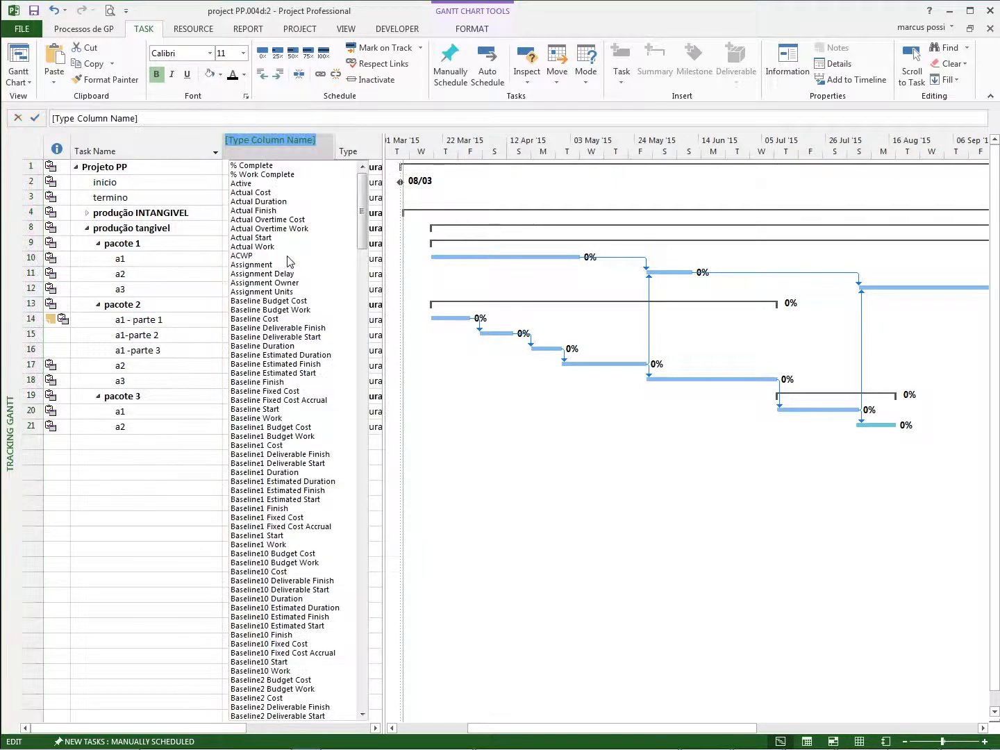
{"action": "type", "text": "task Calendar"}
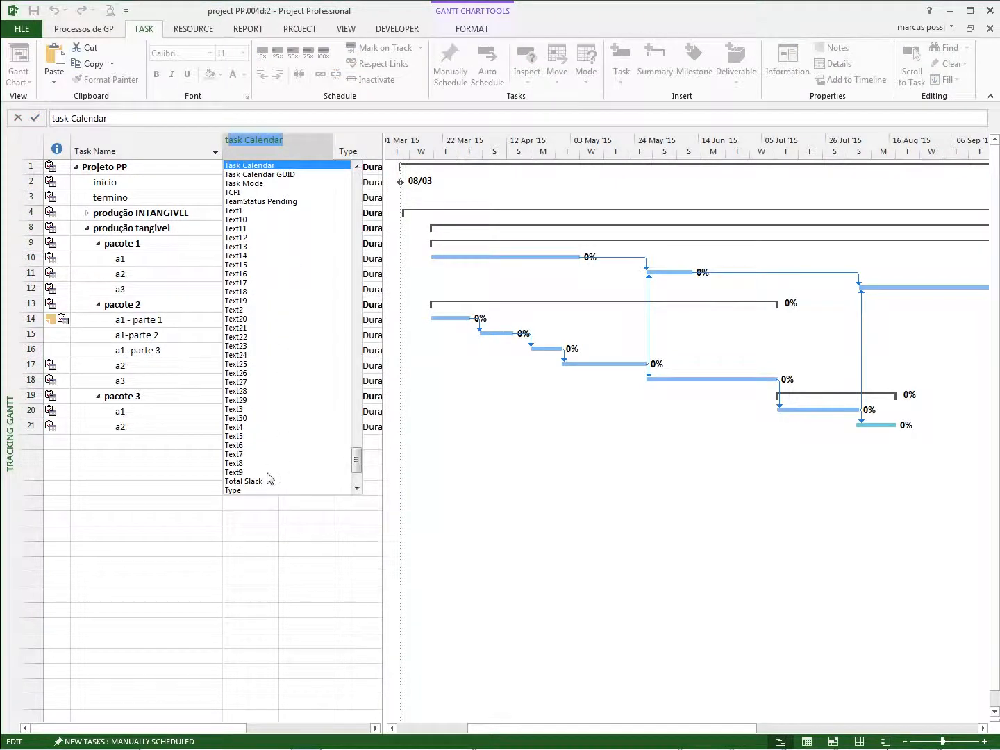
{"action": "left_click", "coordinate": [268, 481]}
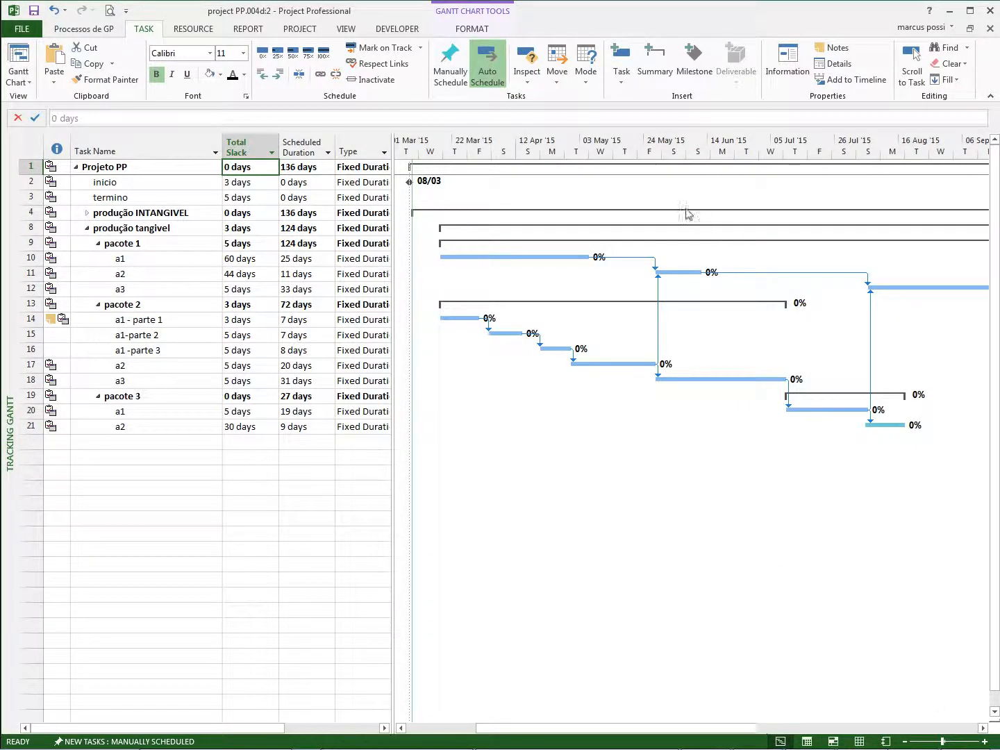
- Refit the chart's timescale to the entire project beside the widened table
{"action": "right_click", "coordinate": [669, 139]}
{"action": "left_click", "coordinate": [703, 167]}
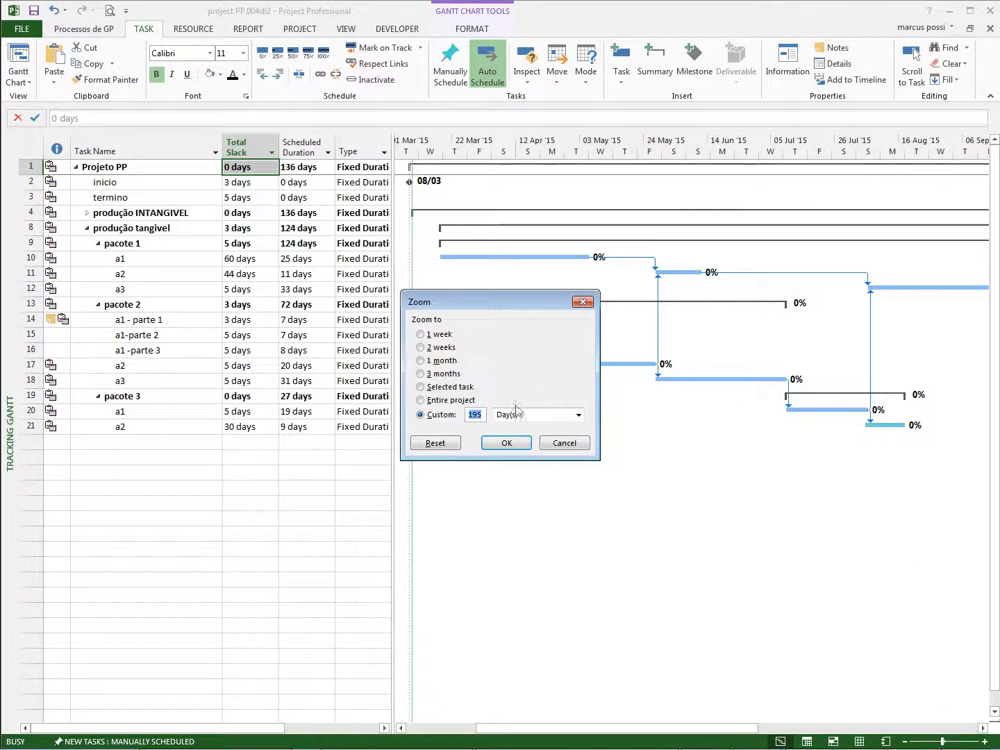
{"action": "left_click", "coordinate": [448, 400]}
{"action": "left_click", "coordinate": [506, 442]}
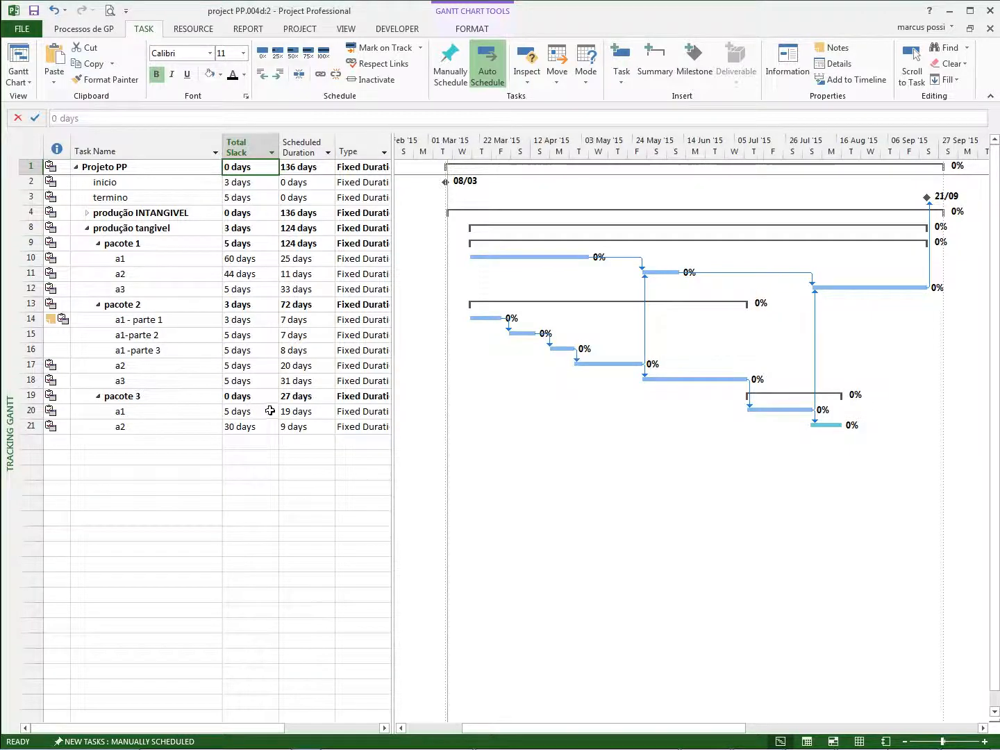
- Check the tasks' Total Slack values and expand the produção INTANGIVEL summary to examine its controlar task
{"action": "left_click_drag", "start_coordinate": [268, 429], "coordinate": [264, 185]}
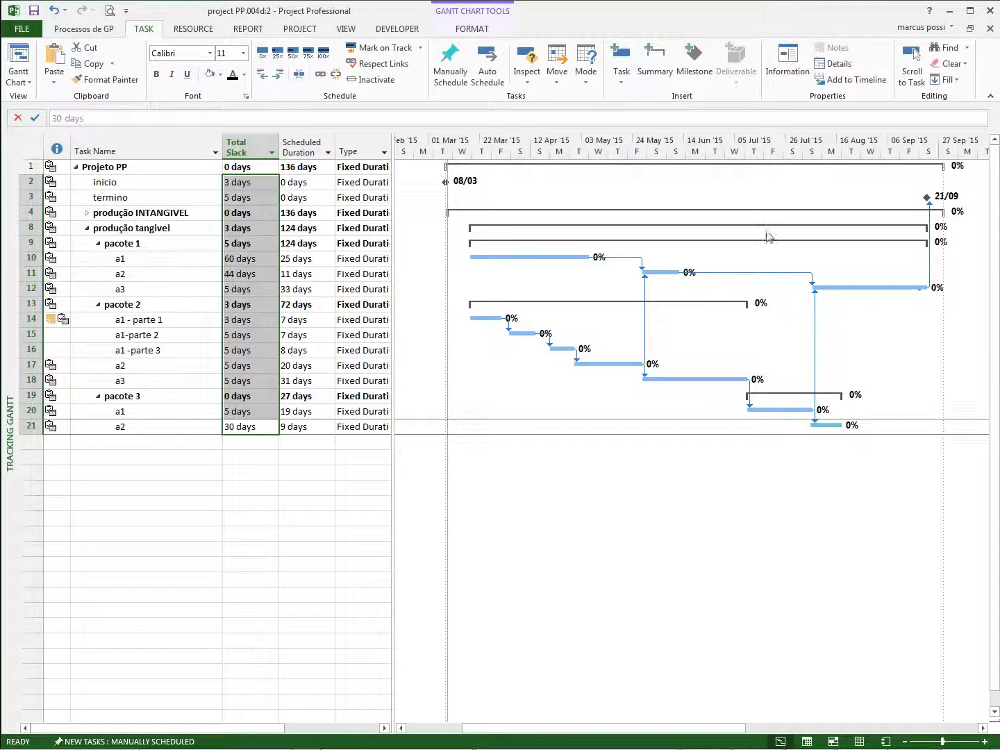
{"action": "left_click", "coordinate": [87, 212]}
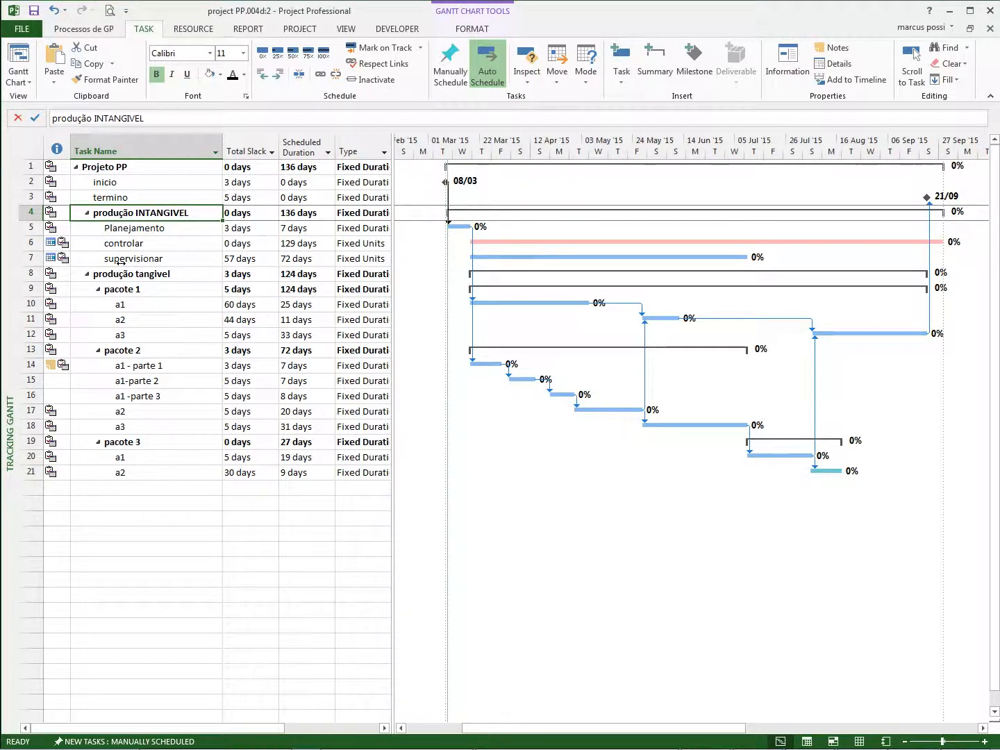
{"action": "left_click", "coordinate": [597, 250]}
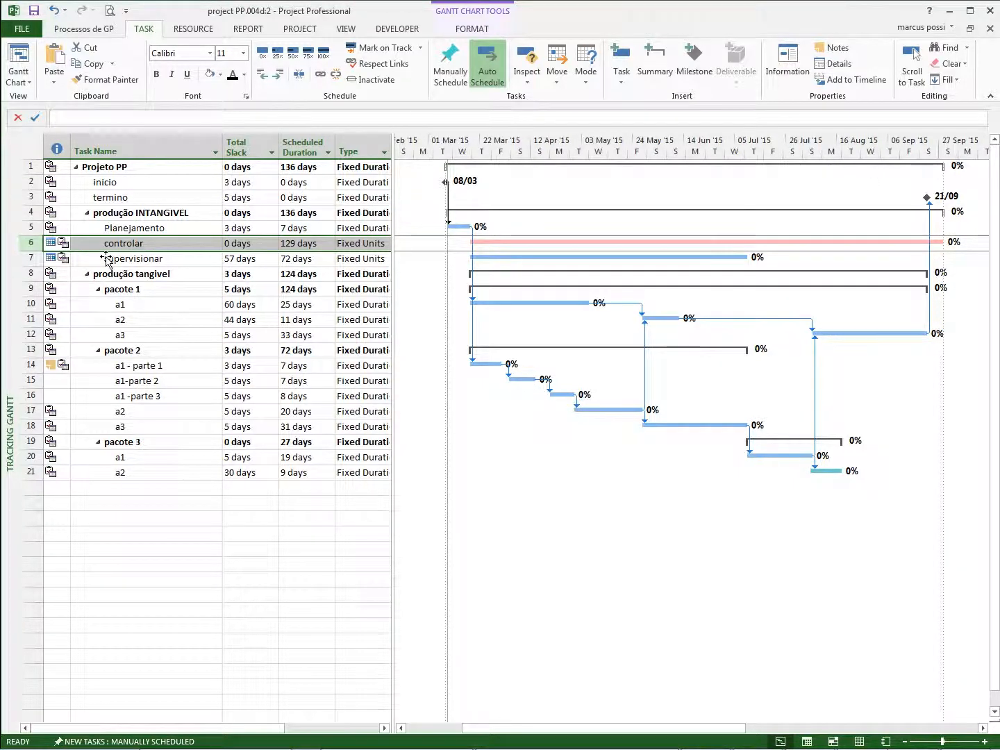
- Delete the produção INTANGIVEL summary task with its subtasks, accepting the removal of the linked data
{"action": "left_click", "coordinate": [44, 216]}
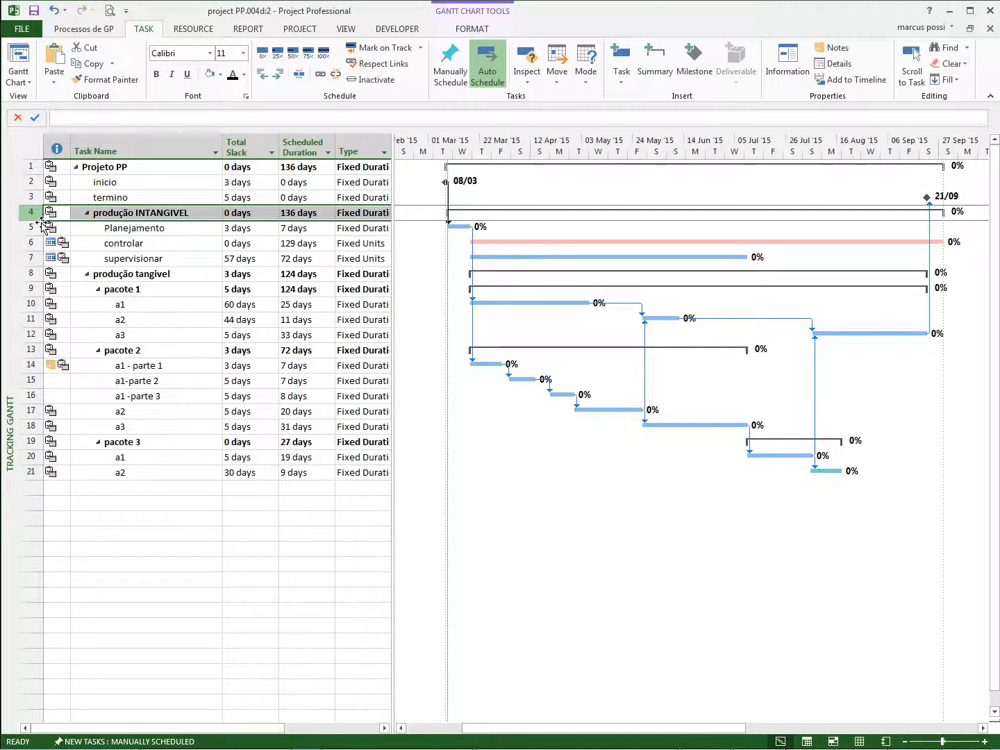
{"action": "key", "text": "Delete"}
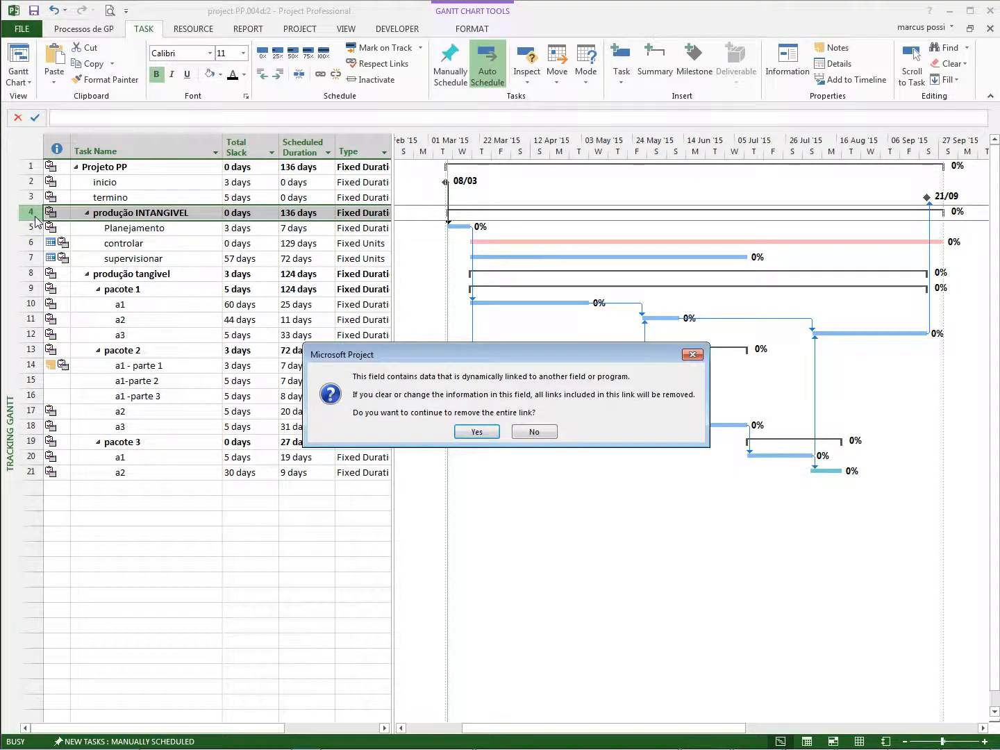
{"action": "left_click", "coordinate": [490, 432]}
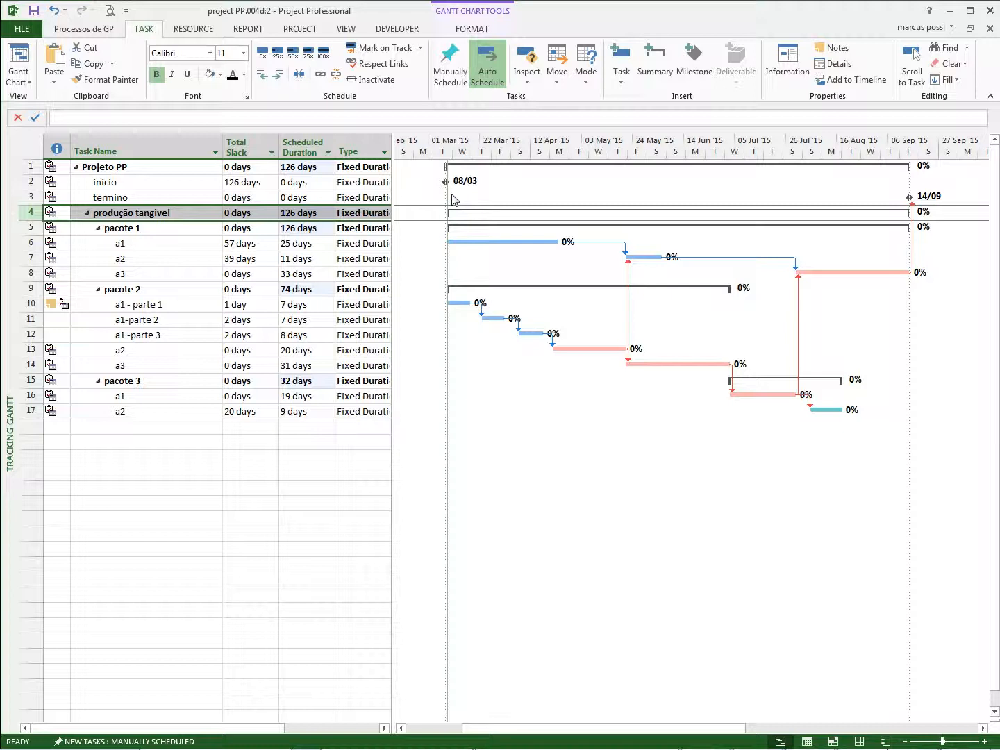
- Highlight the names of all work tasks under pacote 1, pacote 2 and pacote 3 with a yellow background
{"action": "left_click", "coordinate": [121, 247]}
{"action": "left_click_drag", "start_coordinate": [123, 253], "coordinate": [126, 275]}
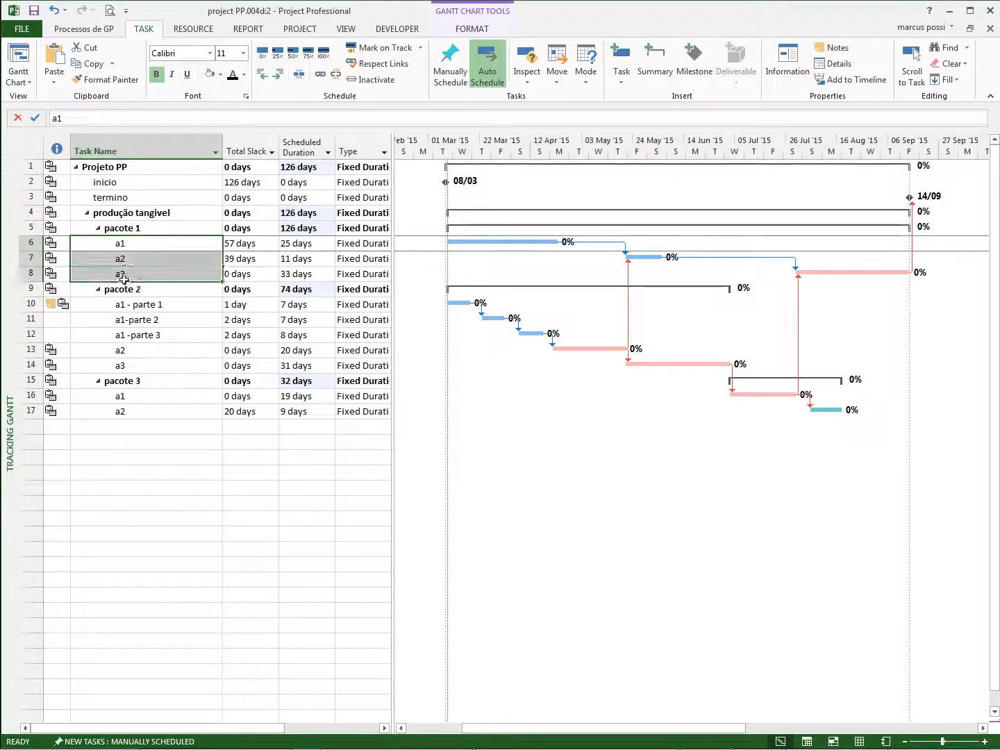
{"action": "left_click", "coordinate": [221, 74]}
{"action": "left_click", "coordinate": [243, 184]}
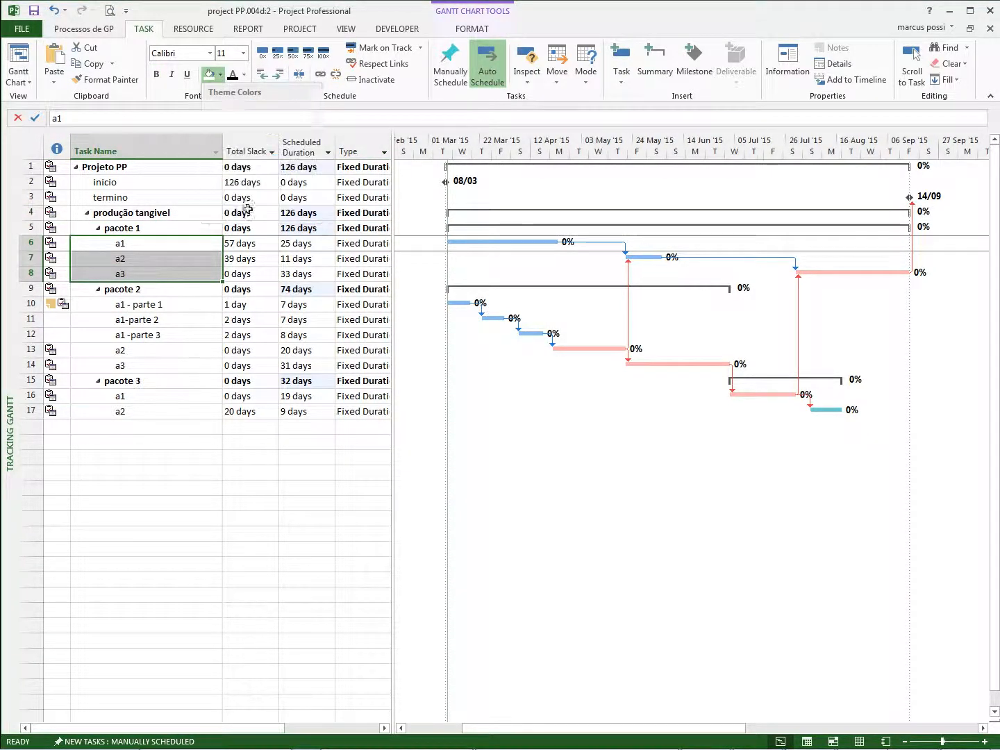
{"action": "left_click_drag", "start_coordinate": [189, 304], "coordinate": [152, 416]}
{"action": "left_click", "coordinate": [208, 74]}
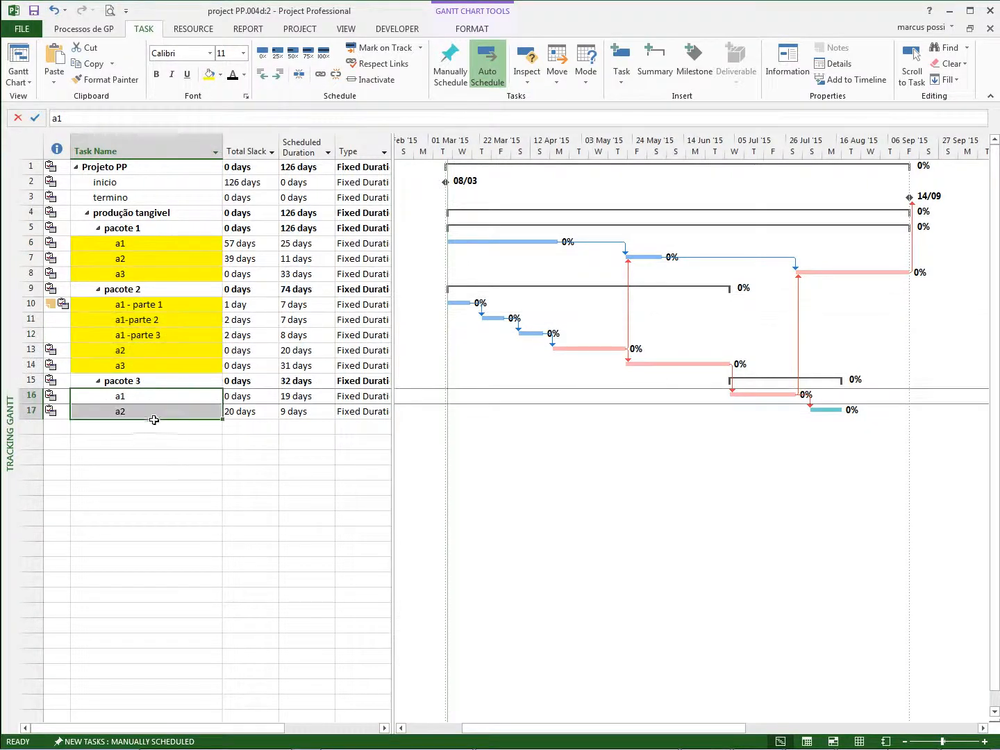
{"action": "left_click", "coordinate": [208, 74]}
- Change the Critical bar style to a red middle bar with a lighter fill pattern
{"action": "right_click", "coordinate": [552, 464]}
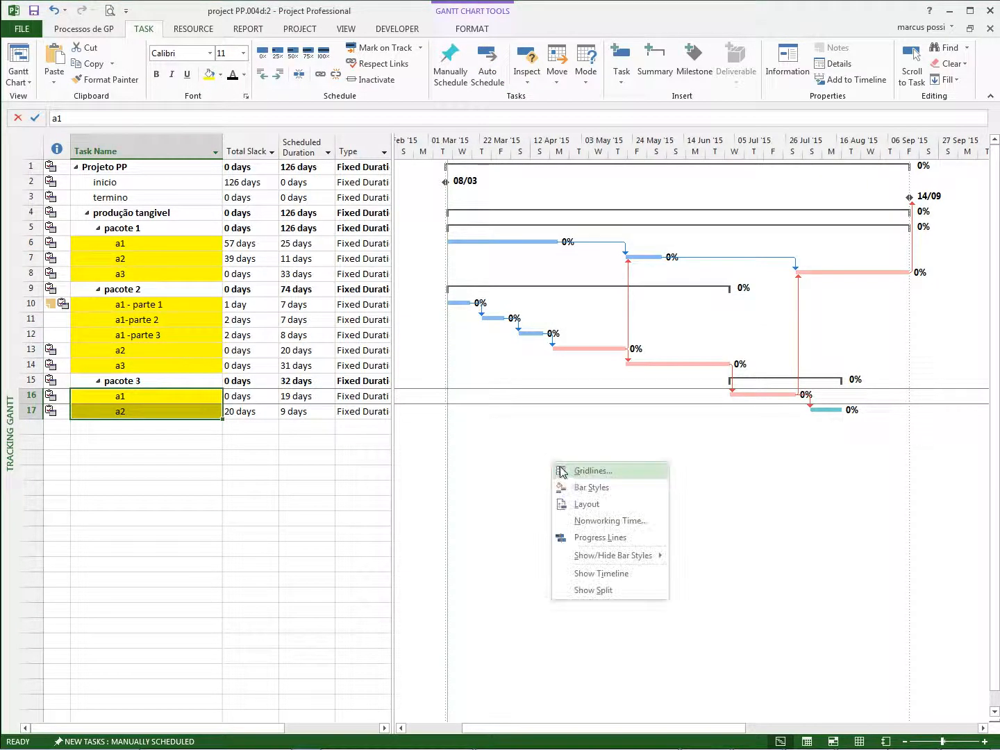
{"action": "left_click", "coordinate": [582, 486]}
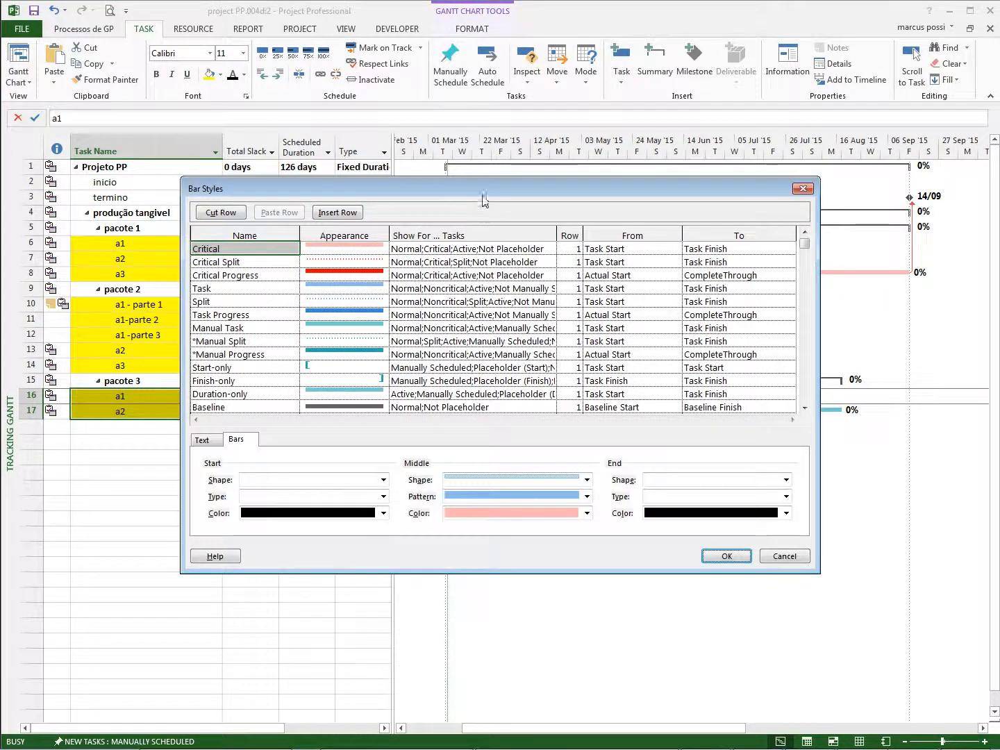
{"action": "left_click_drag", "start_coordinate": [492, 220], "coordinate": [535, 335]}
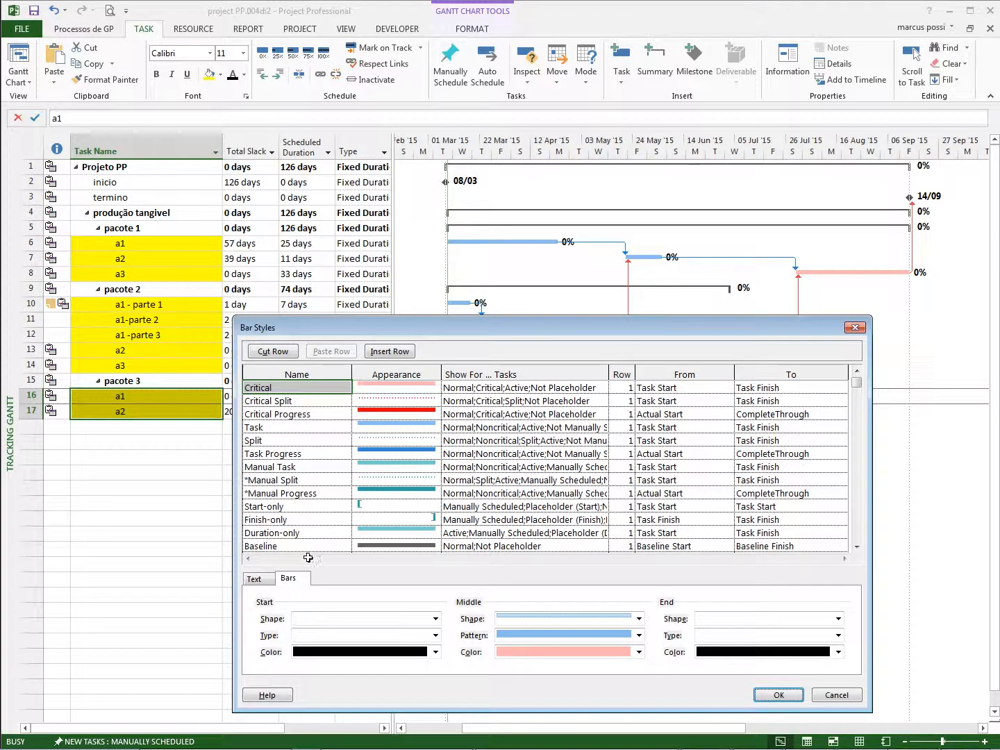
{"action": "left_click", "coordinate": [398, 393]}
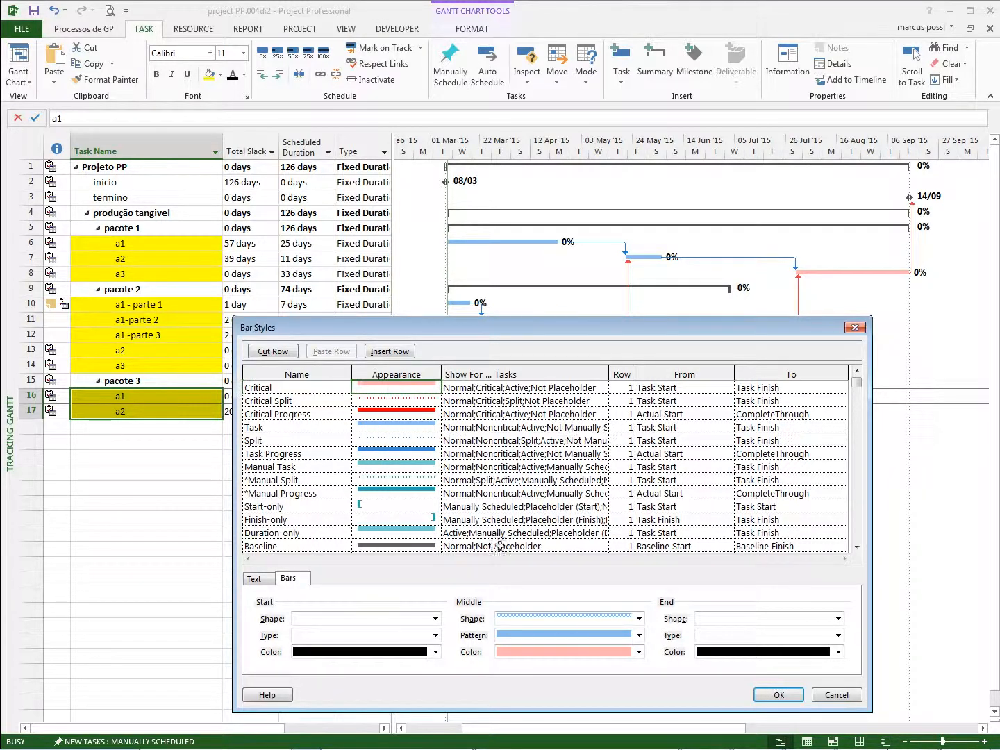
{"action": "left_click", "coordinate": [615, 656]}
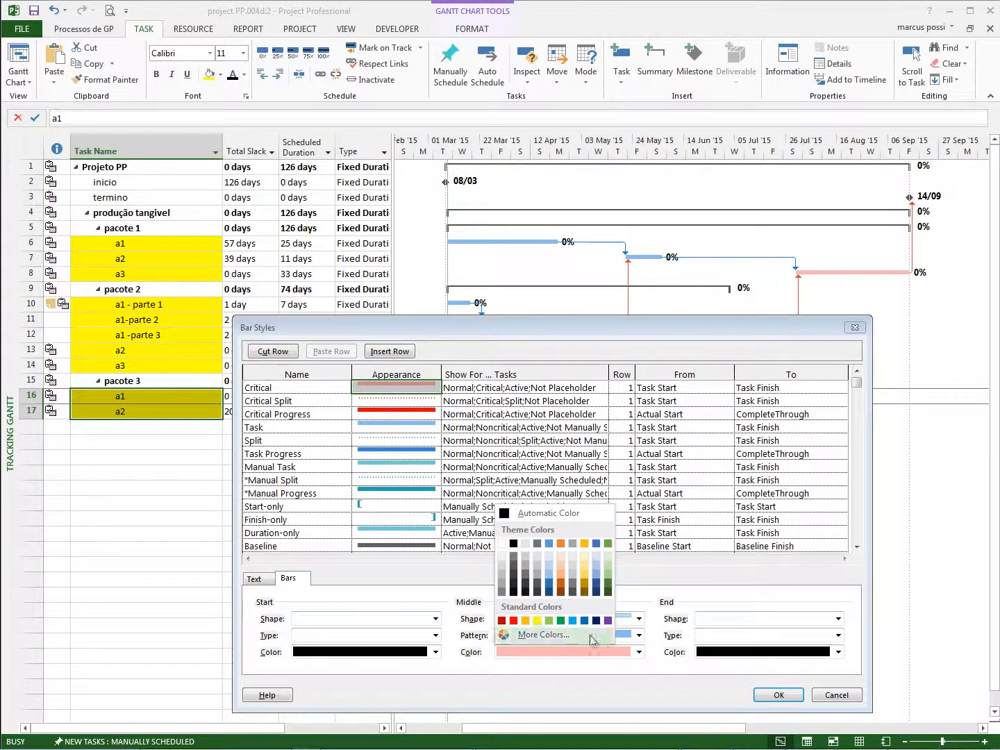
{"action": "left_click", "coordinate": [651, 684]}
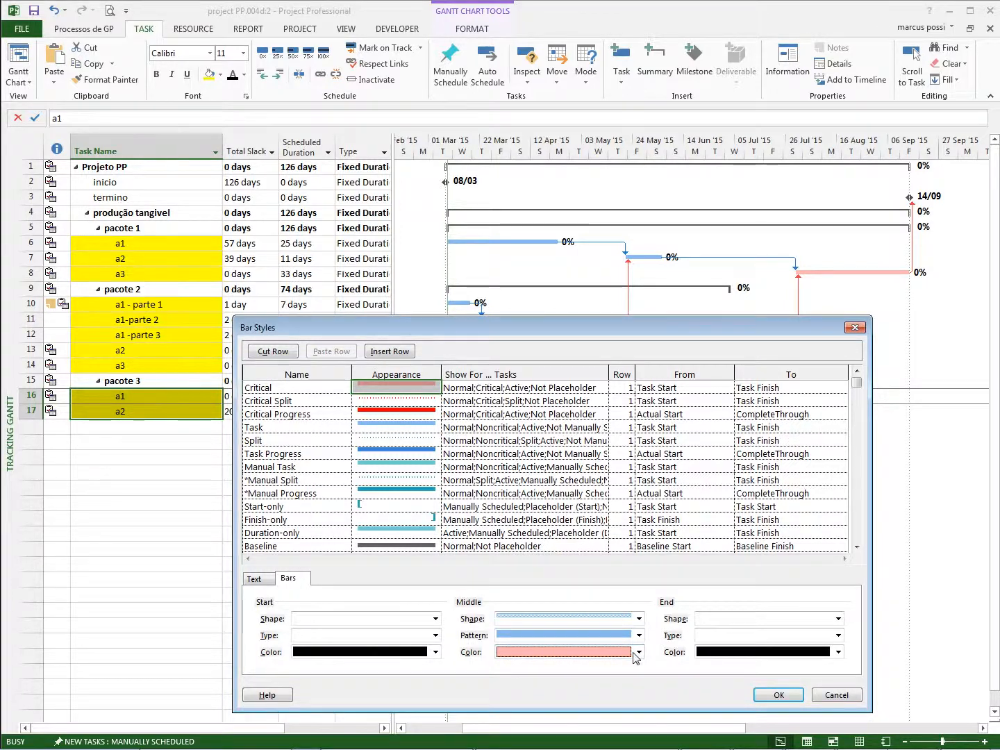
{"action": "left_click", "coordinate": [638, 653]}
{"action": "left_click", "coordinate": [514, 620]}
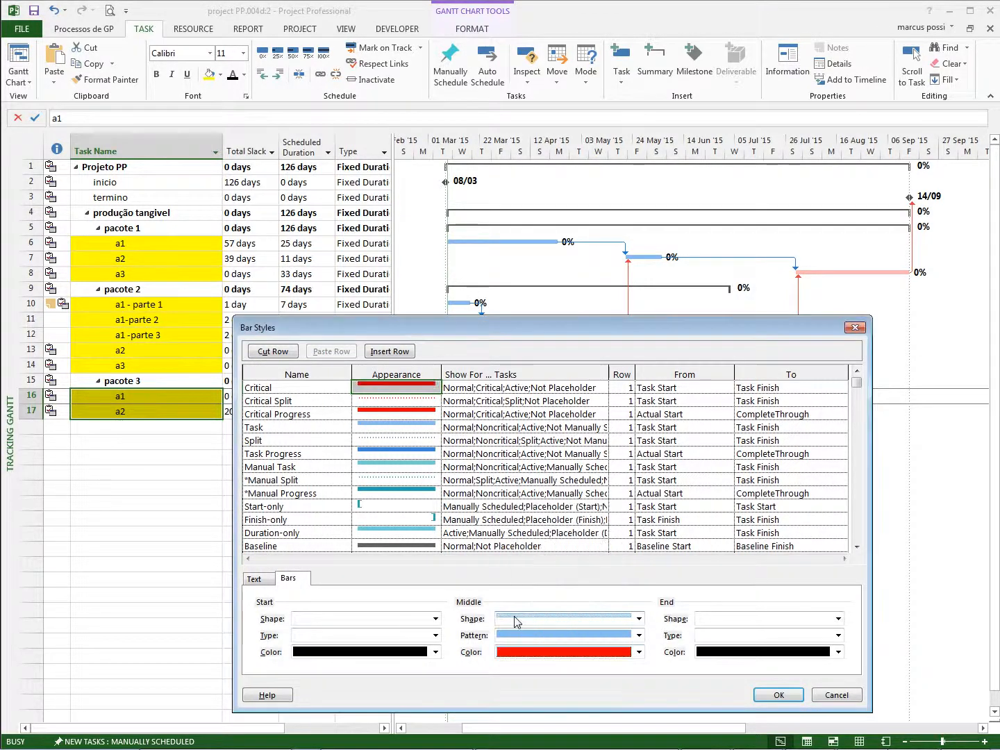
{"action": "left_click", "coordinate": [638, 635]}
{"action": "left_click", "coordinate": [582, 545]}
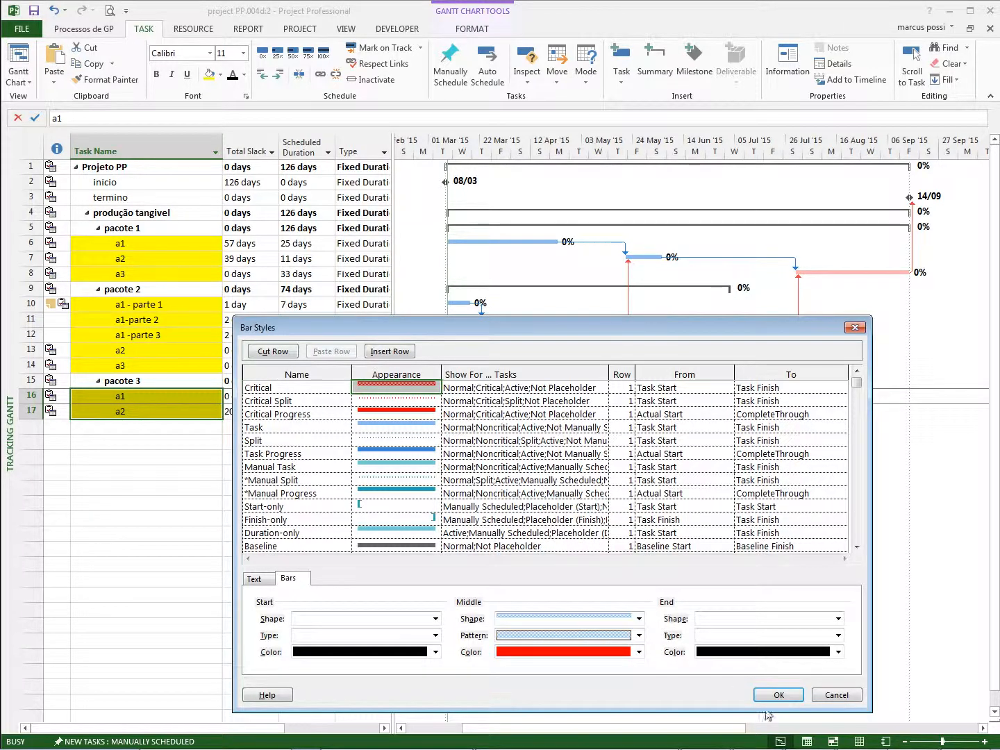
{"action": "left_click", "coordinate": [776, 695]}
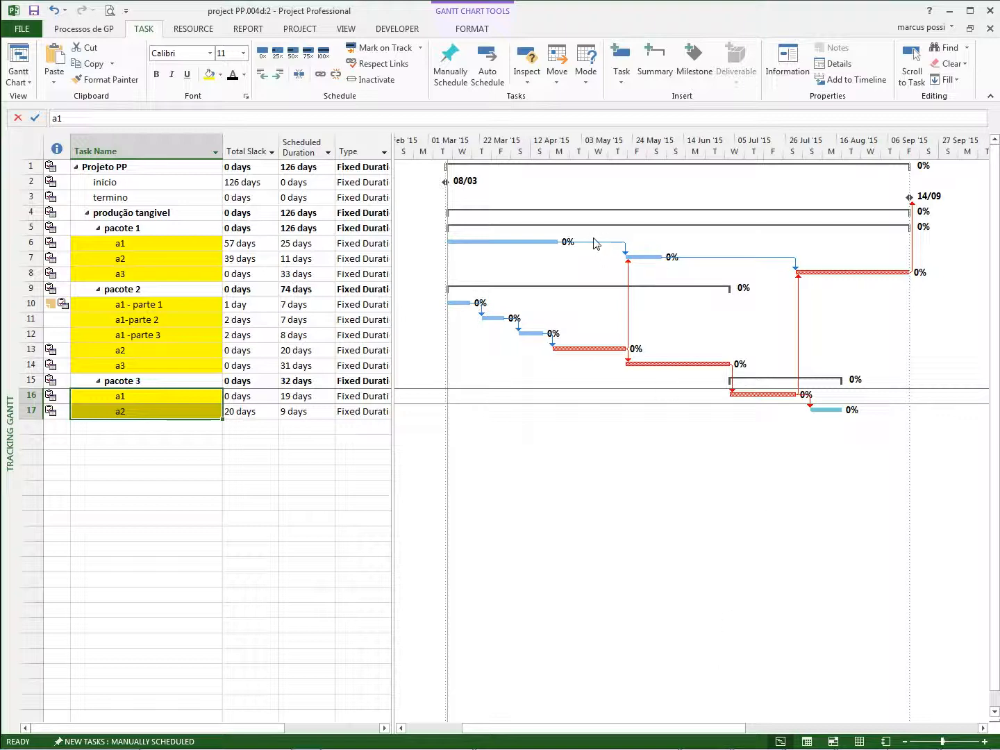
- Review the bar style definitions for critical and noncritical tasks
{"action": "right_click", "coordinate": [584, 442]}
{"action": "left_click", "coordinate": [600, 466]}
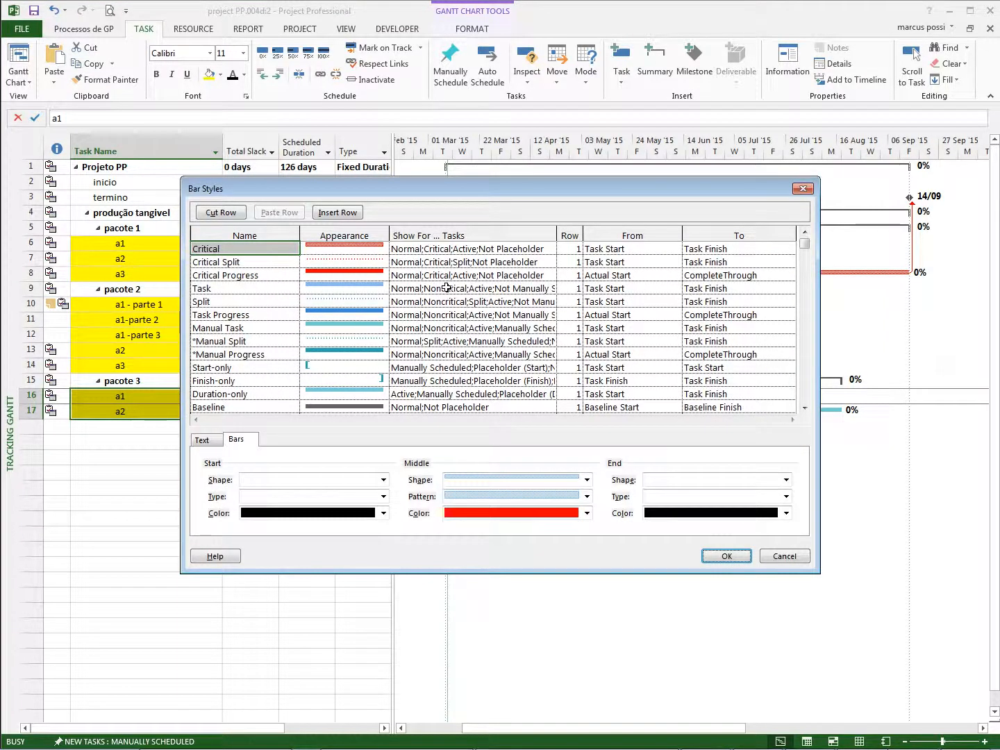
{"action": "key", "text": "Return"}
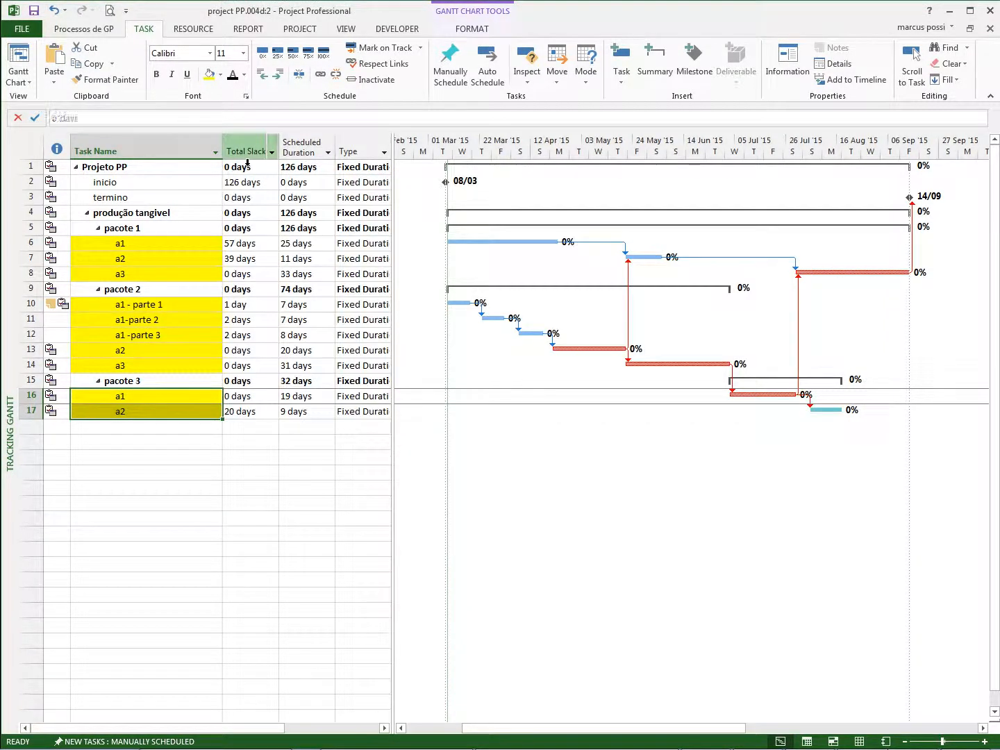
- Insert a Critical column before Total Slack and compare both fields for task a3 in pacote 2
{"action": "right_click", "coordinate": [240, 147]}
{"action": "left_click", "coordinate": [275, 247]}
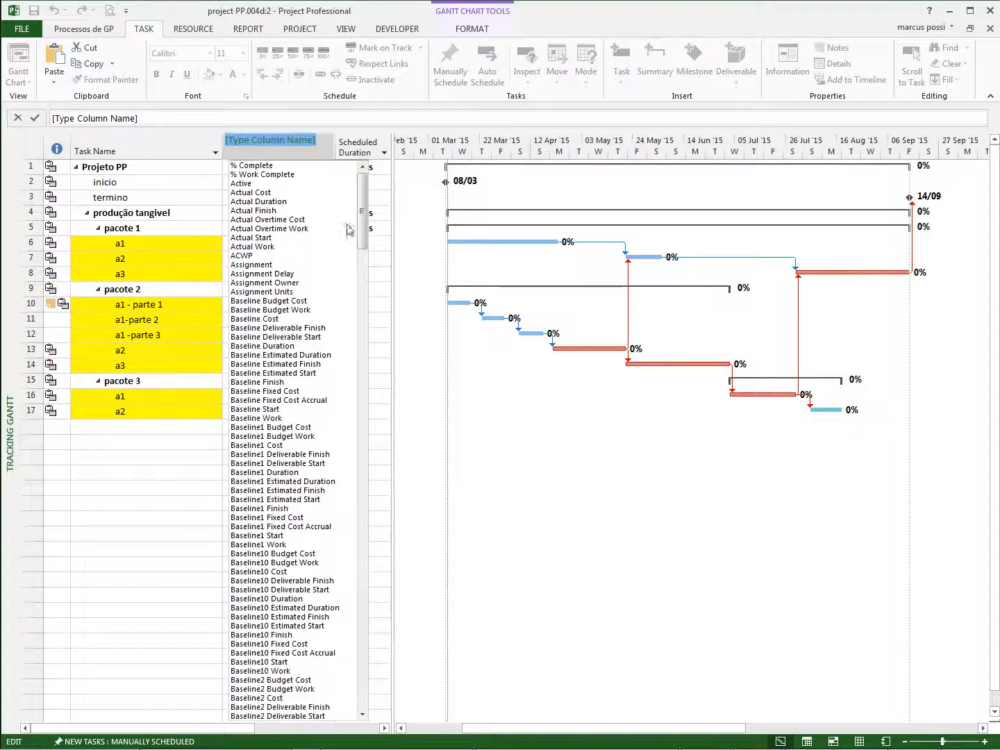
{"action": "left_click_drag", "start_coordinate": [360, 226], "coordinate": [372, 403]}
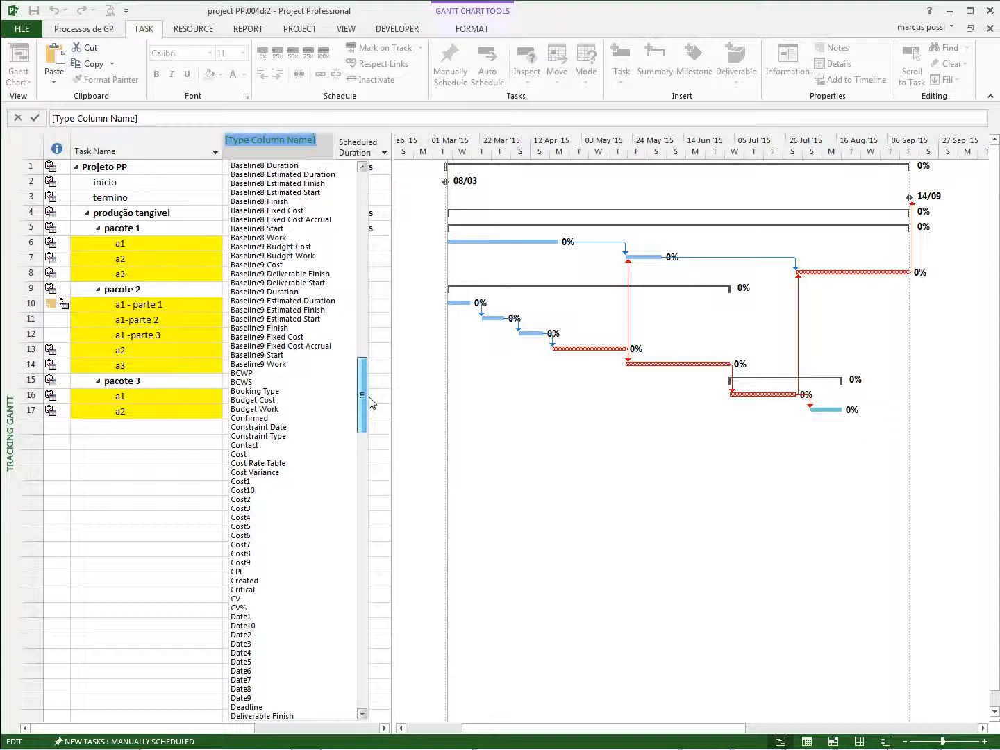
{"action": "left_click", "coordinate": [248, 590]}
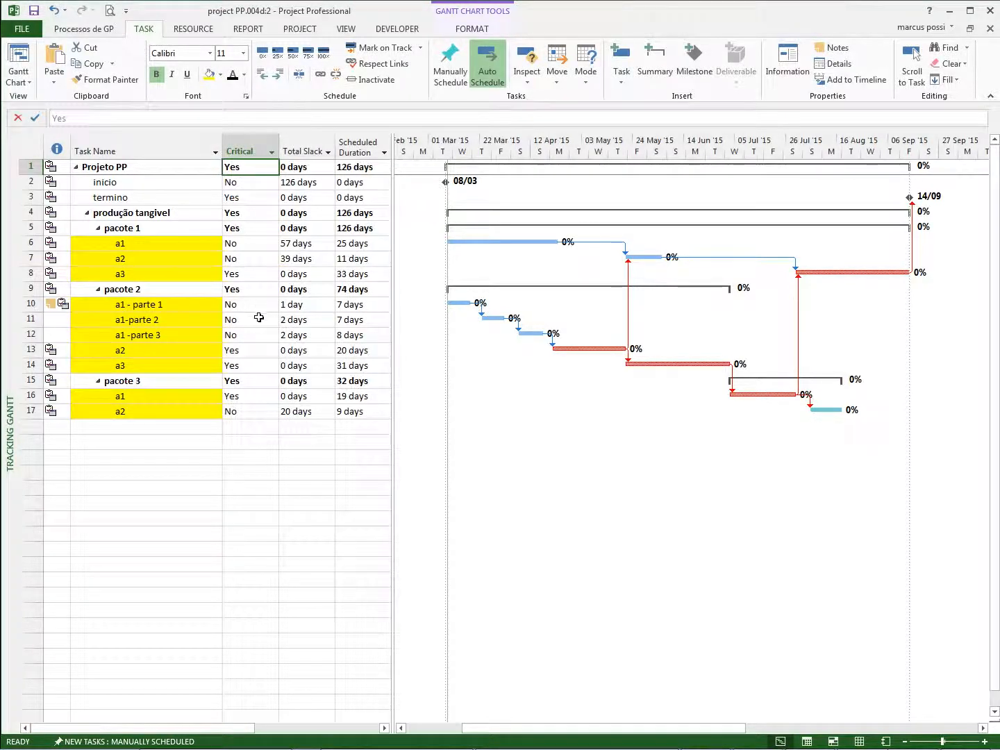
{"action": "left_click", "coordinate": [252, 372]}
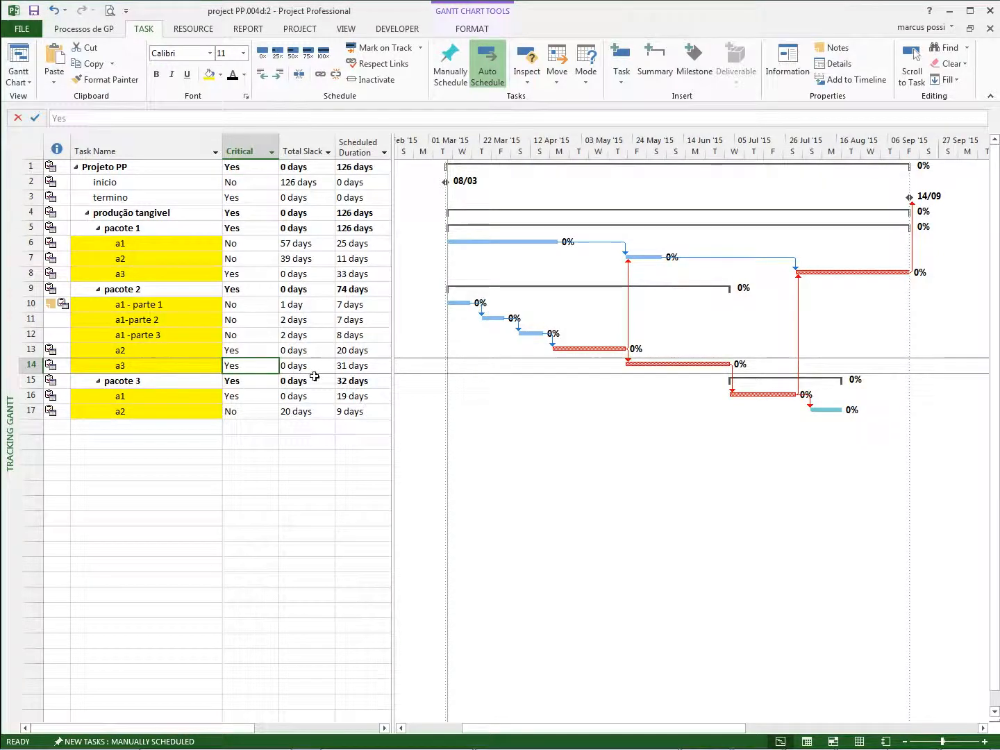
{"action": "key", "text": "Right"}
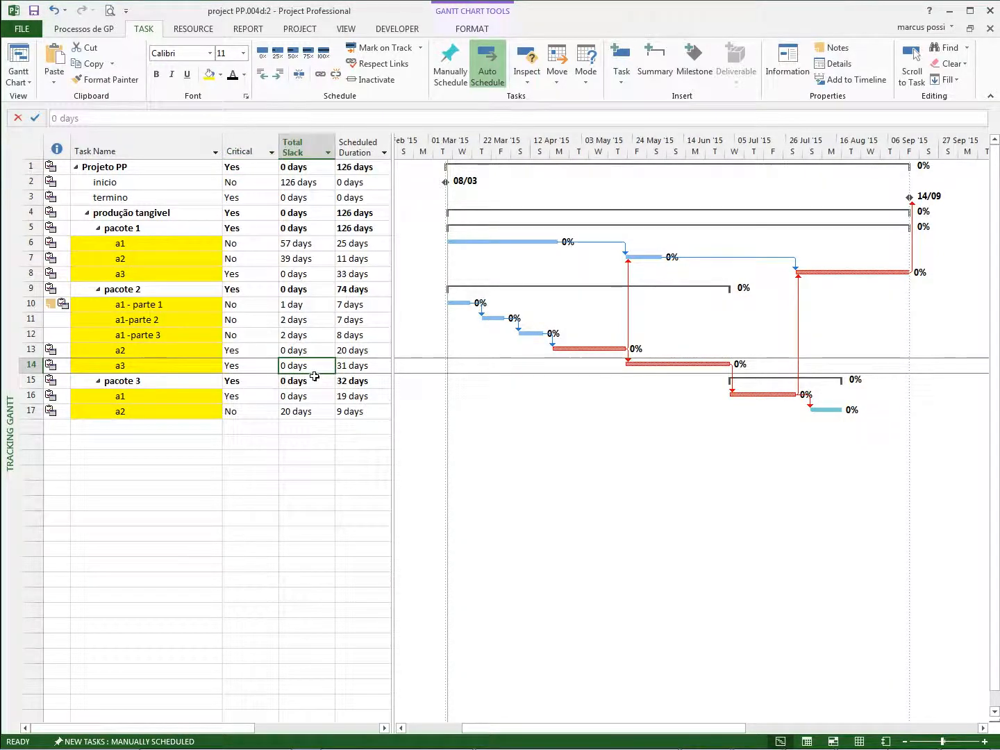
- Filter the Critical column to show only the Yes tasks, and undo the filter
{"action": "left_click", "coordinate": [271, 152]}
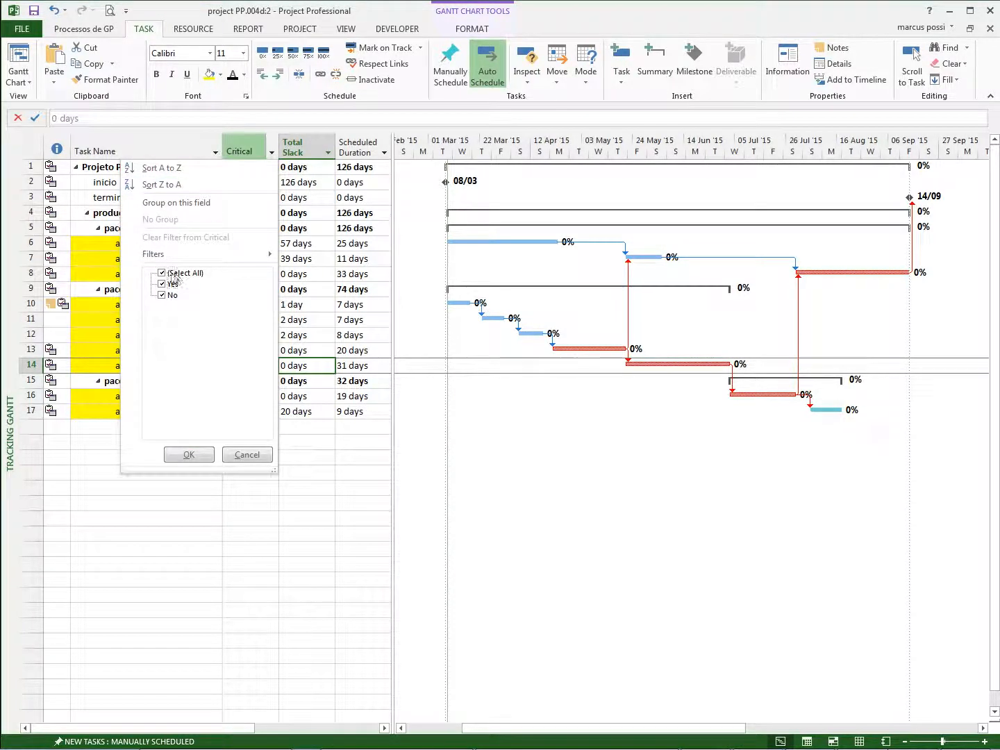
{"action": "left_click", "coordinate": [189, 454]}
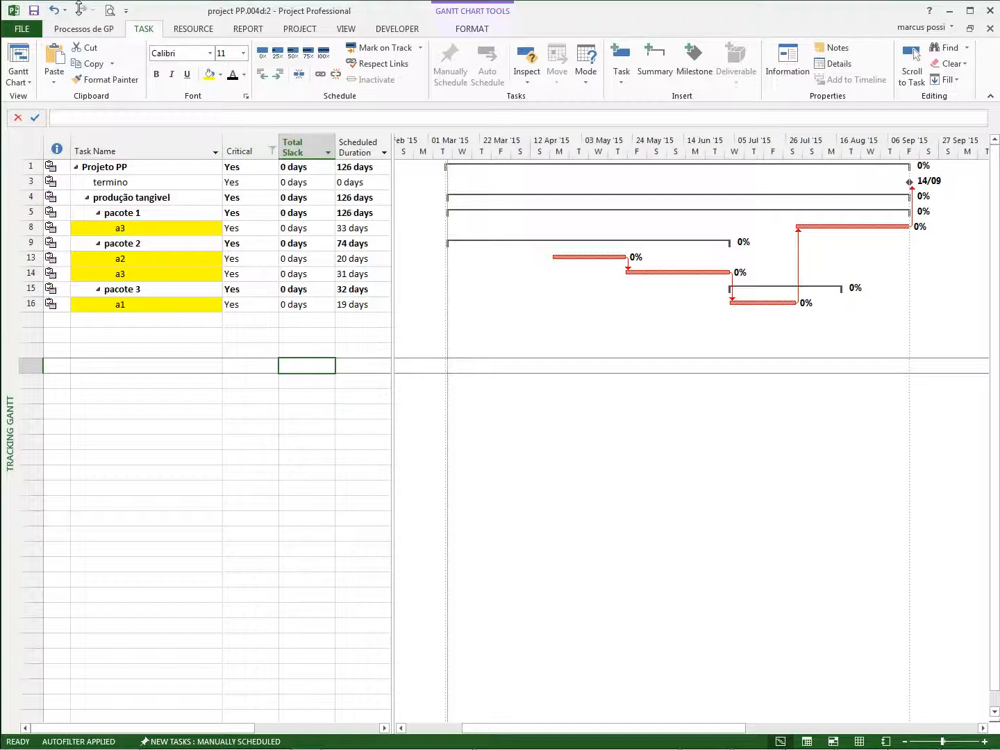
{"action": "left_click", "coordinate": [55, 11]}
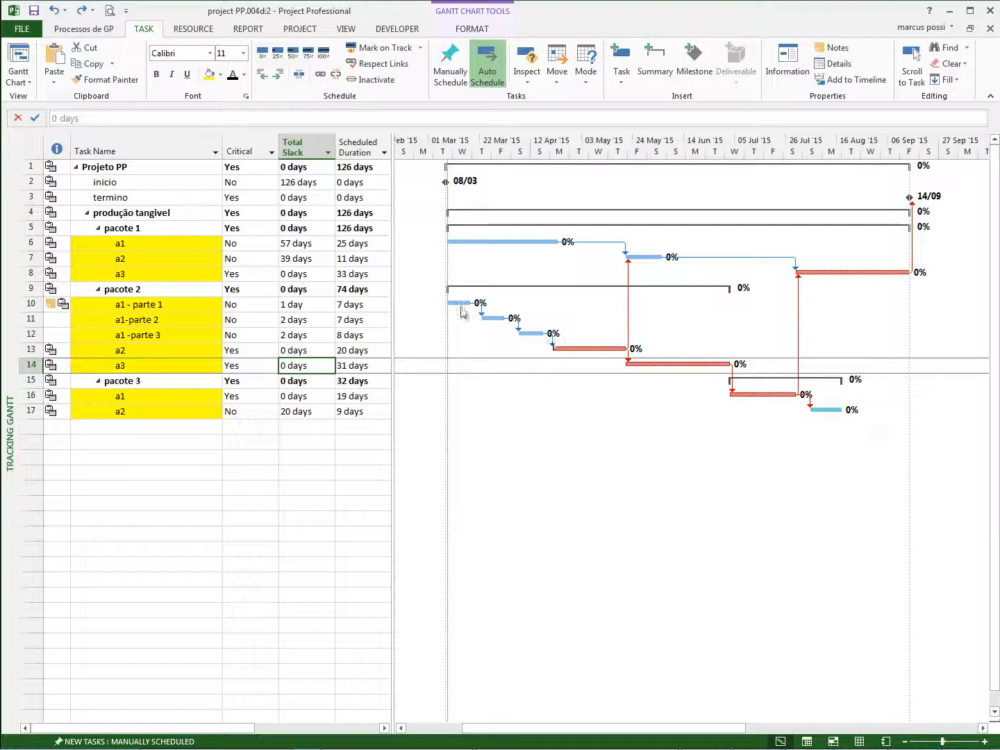
- Try delaying the a1 - parte 1 bar in pacote 2 slightly, and undo the move
{"action": "left_click_drag", "start_coordinate": [468, 312], "coordinate": [472, 313]}
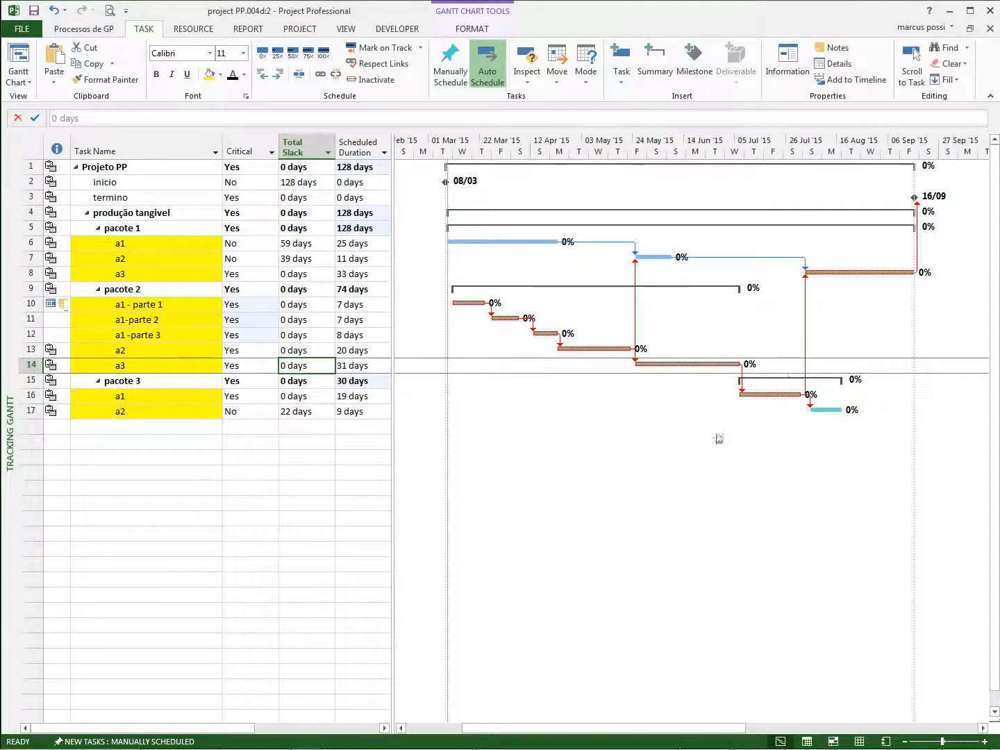
{"action": "key", "text": "ctrl+z"}
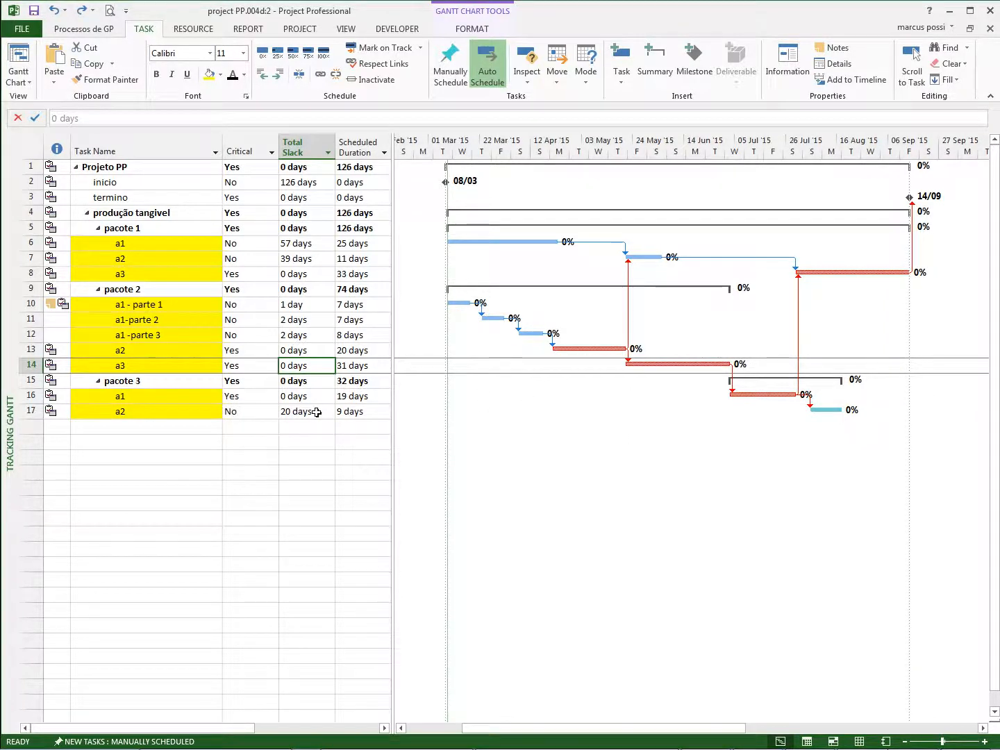
- Highlight in yellow the zero Total Slack cells of rows 13 to 16, produção tangivel, pacote 1 and termino
{"action": "left_click", "coordinate": [314, 394]}
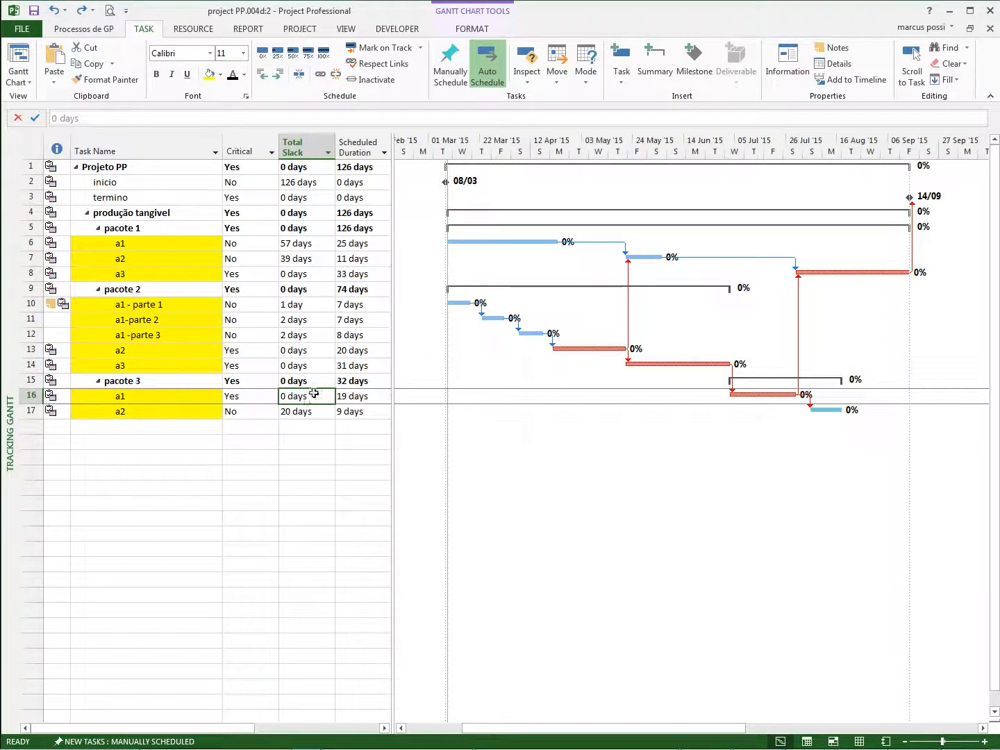
{"action": "left_click", "coordinate": [319, 350], "text": "shift"}
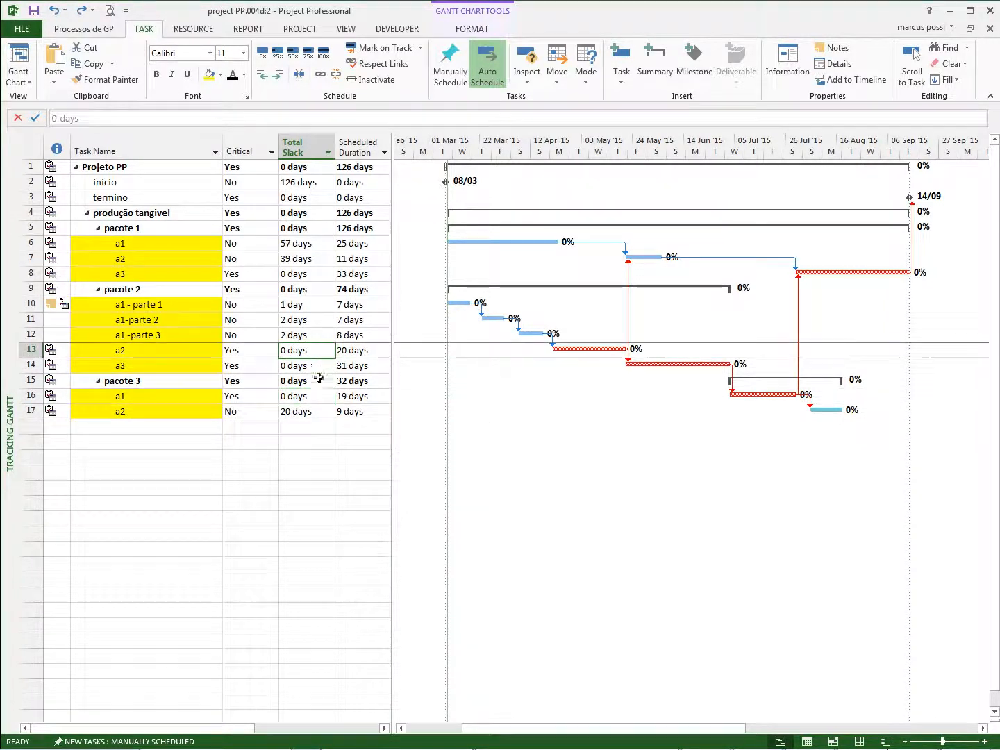
{"action": "left_click", "coordinate": [209, 73]}
{"action": "left_click_drag", "start_coordinate": [313, 231], "coordinate": [316, 213]}
{"action": "left_click", "coordinate": [210, 75]}
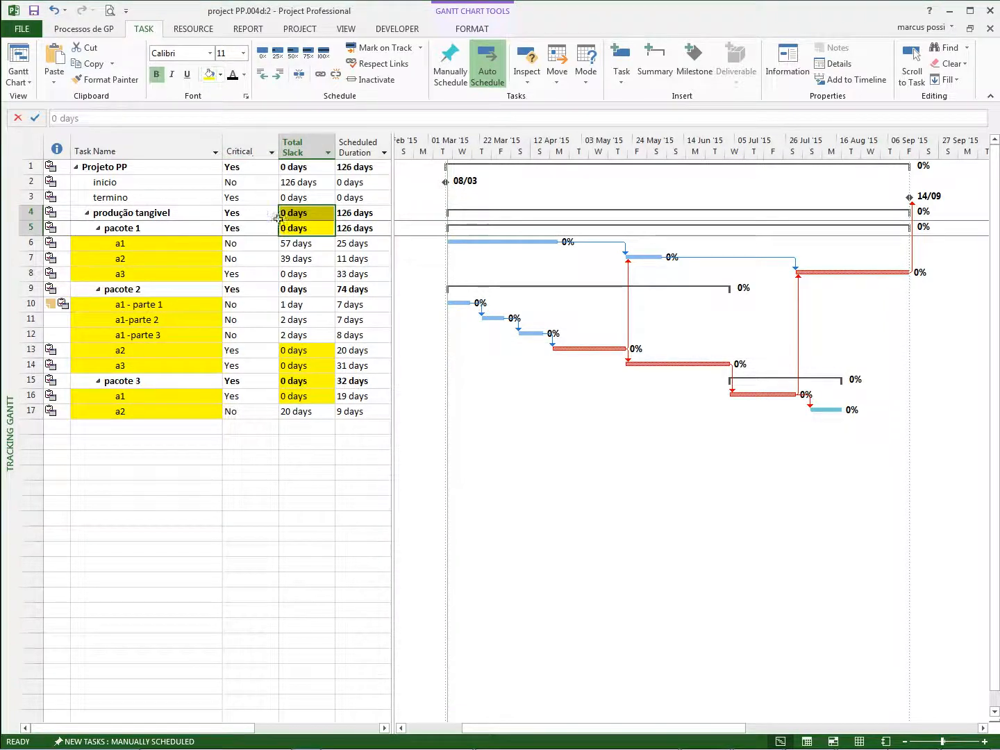
{"action": "key", "text": "Up"}
{"action": "left_click", "coordinate": [210, 80]}
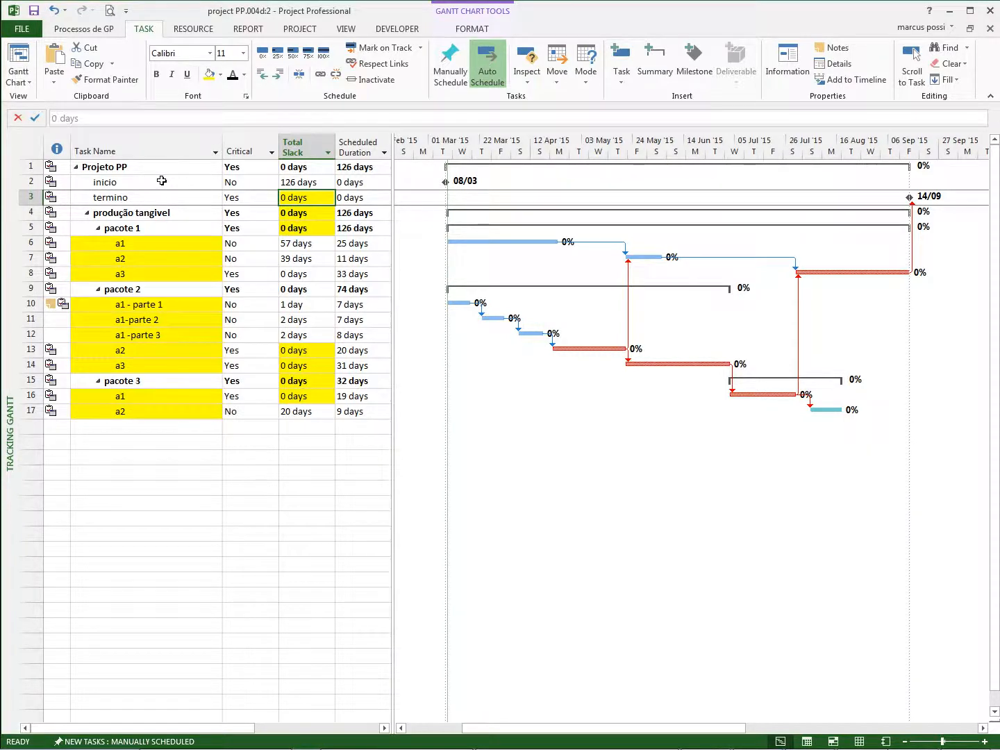
- Try setting the task calendar of tasks 1 to 17 to None, and undo the change
{"action": "left_click", "coordinate": [31, 166]}
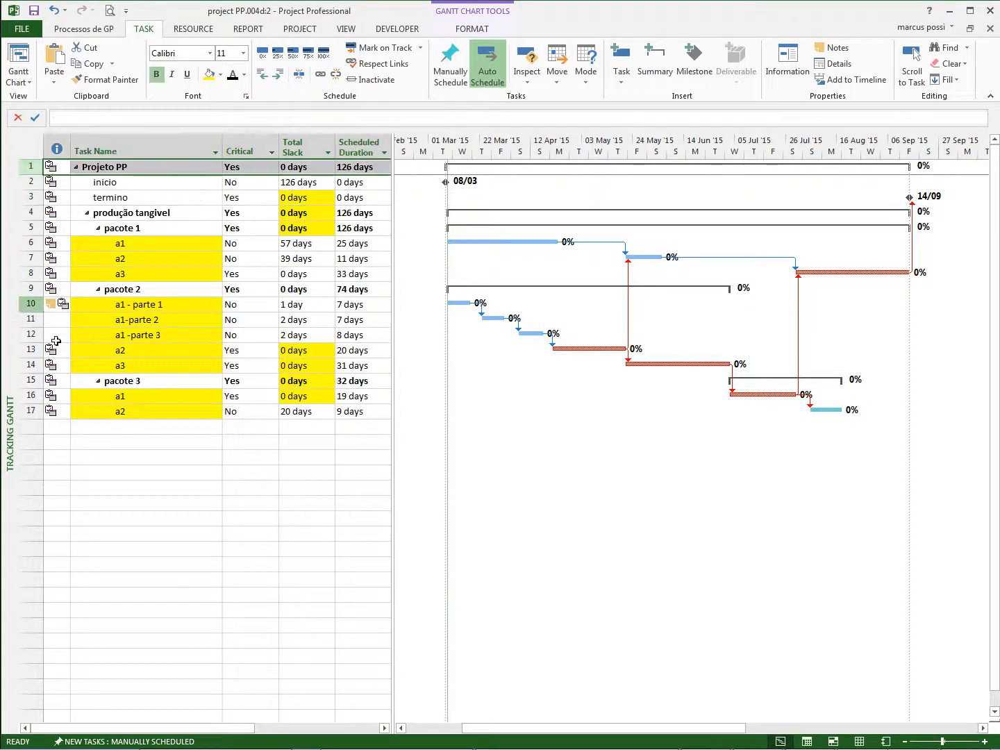
{"action": "left_click", "coordinate": [30, 412], "text": "shift"}
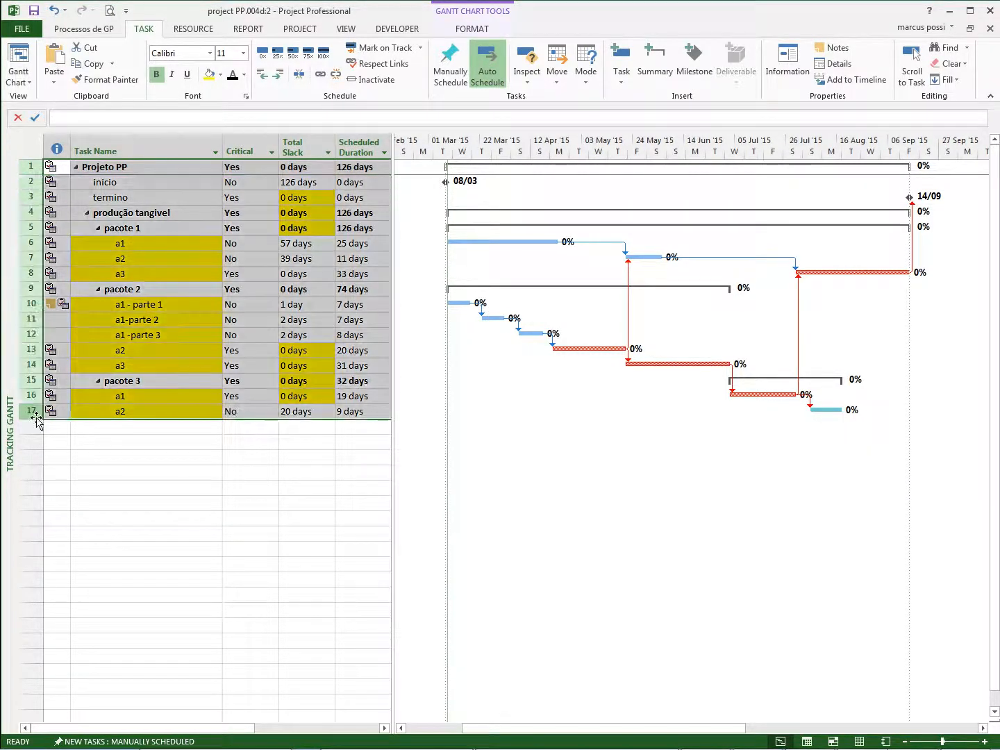
{"action": "right_click", "coordinate": [68, 223]}
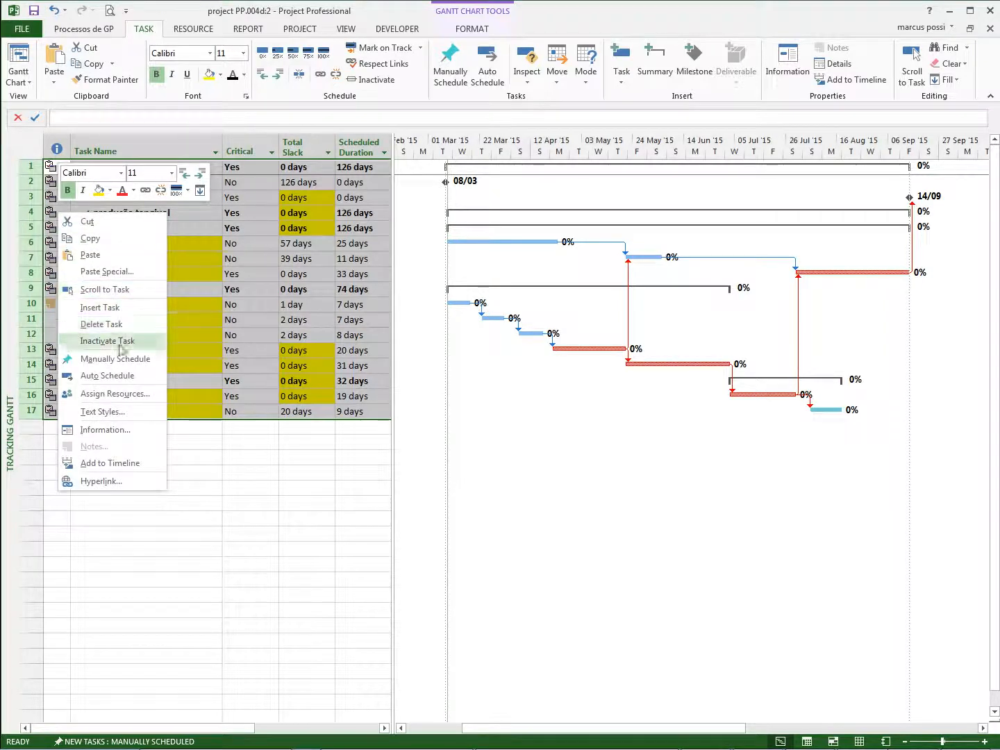
{"action": "left_click", "coordinate": [105, 429]}
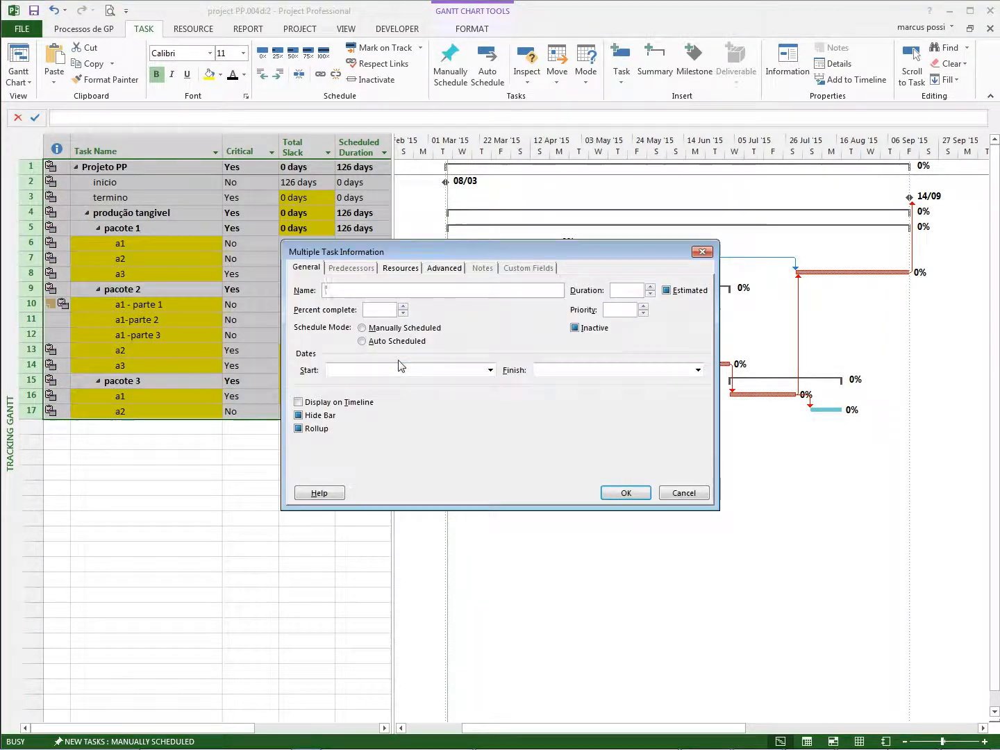
{"action": "left_click", "coordinate": [435, 271]}
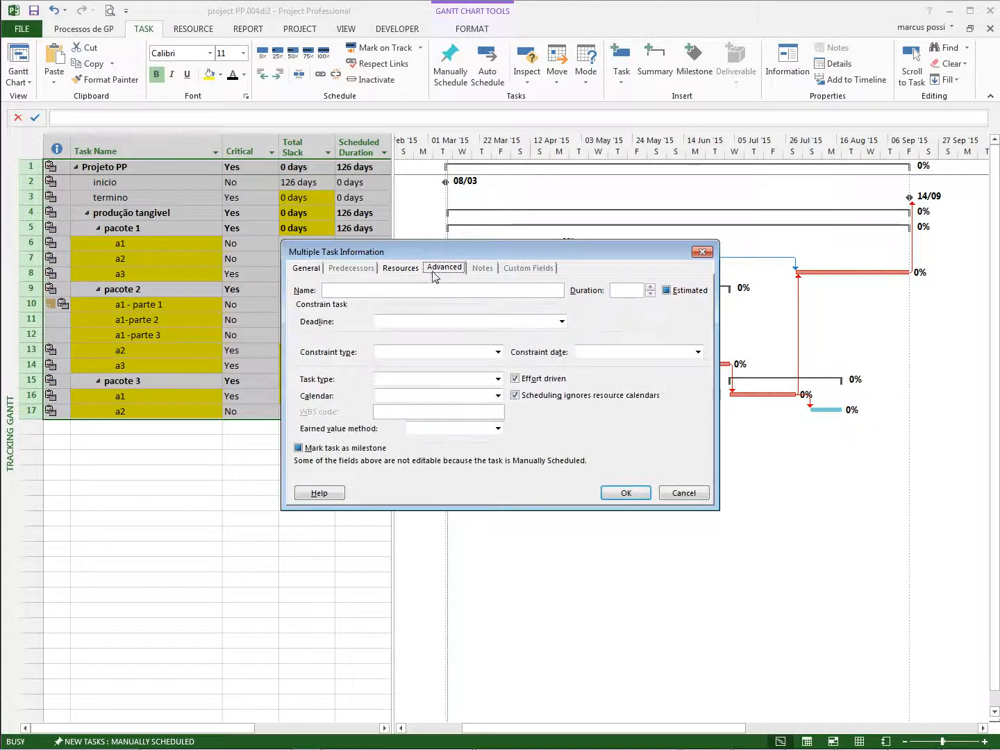
{"action": "left_click", "coordinate": [498, 395]}
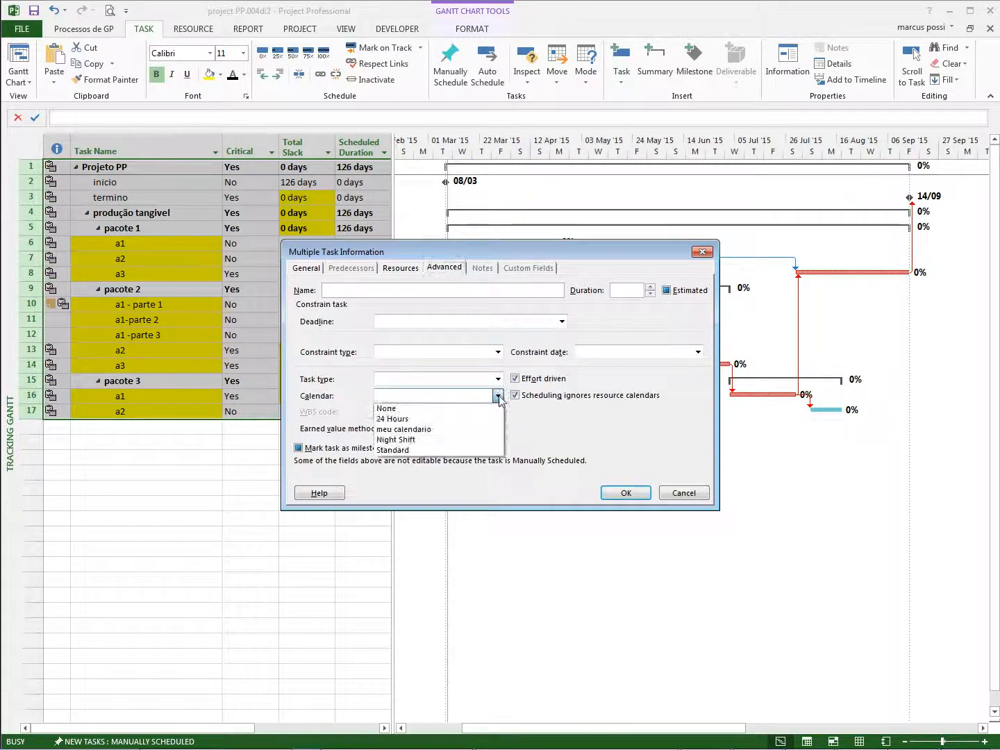
{"action": "left_click", "coordinate": [441, 409]}
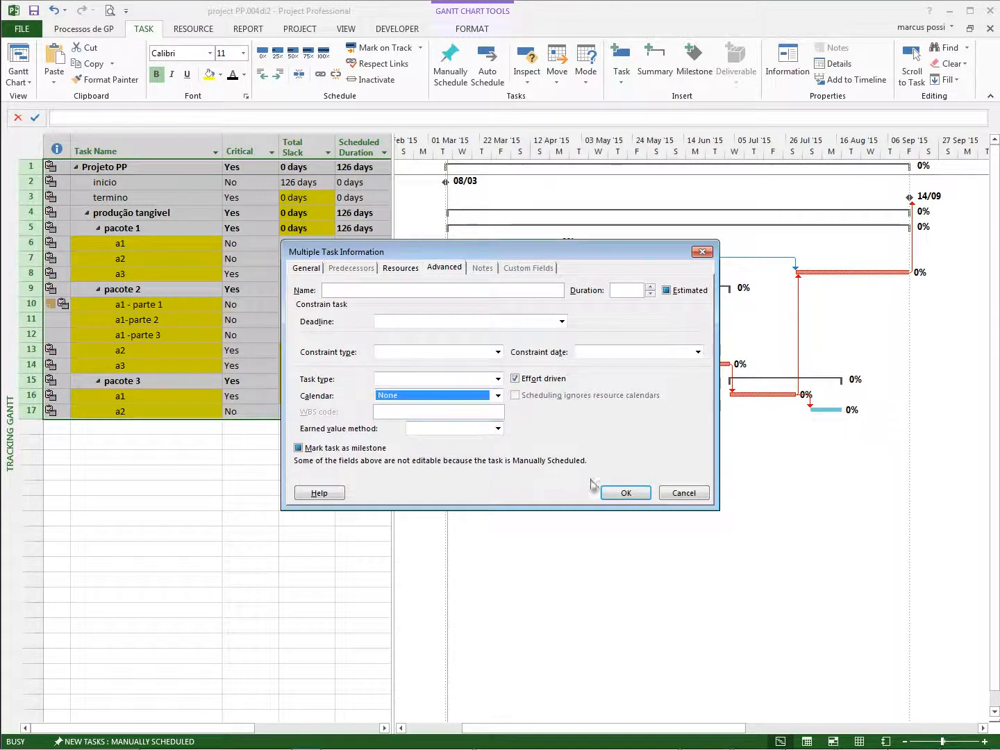
{"action": "left_click", "coordinate": [625, 492]}
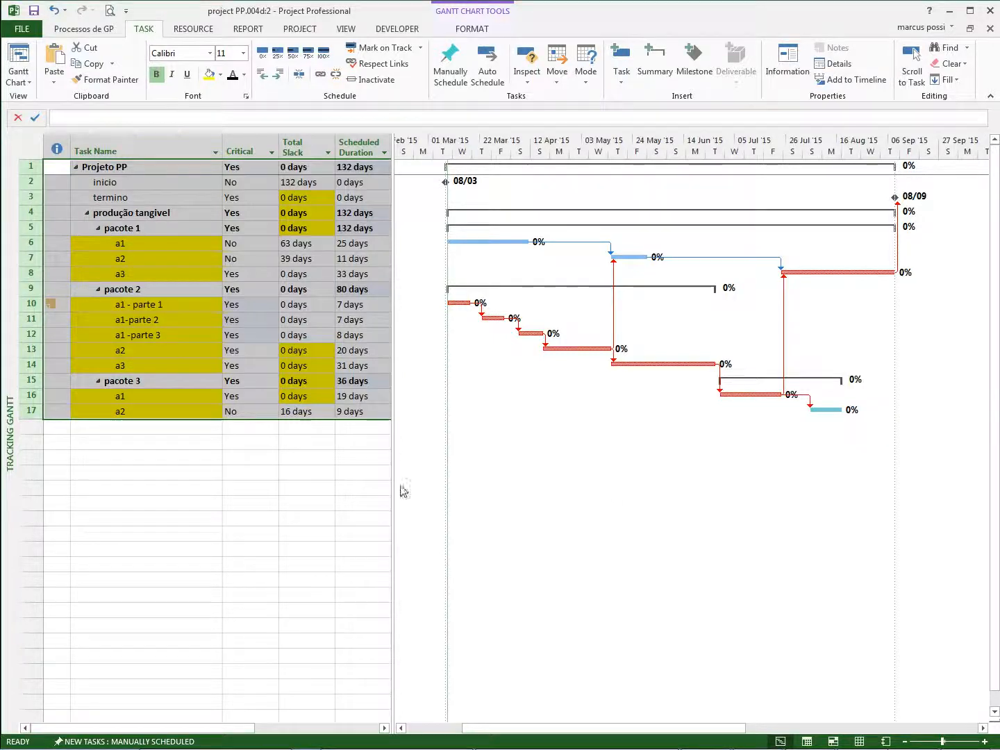
{"action": "left_click", "coordinate": [321, 491]}
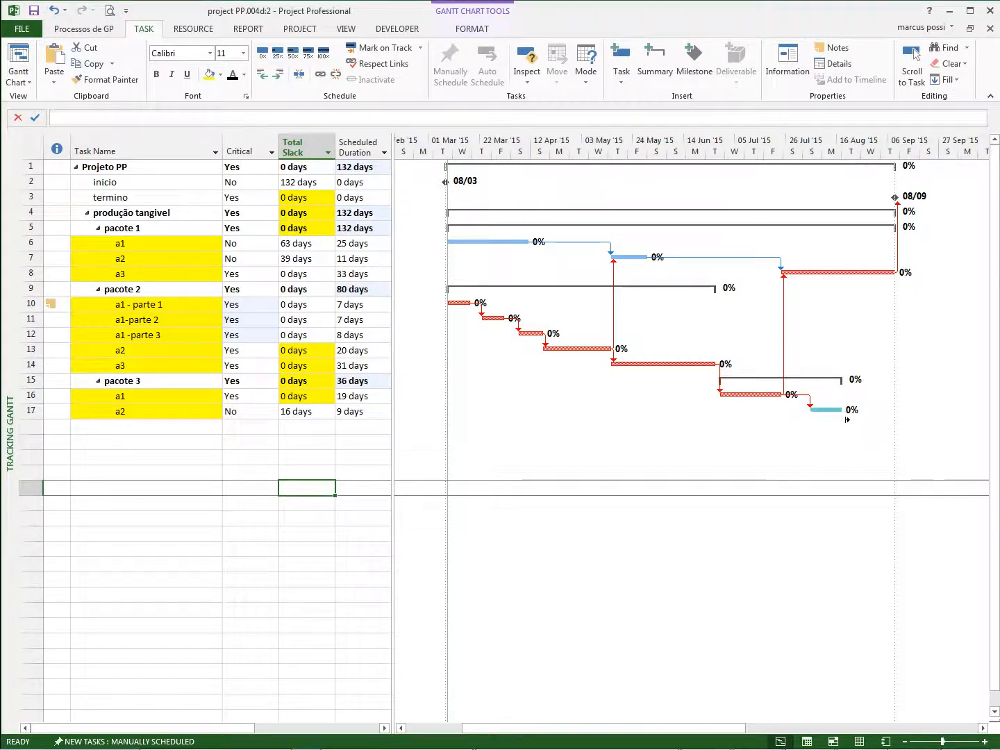
{"action": "left_click", "coordinate": [55, 15]}
{"action": "left_click", "coordinate": [262, 506]}
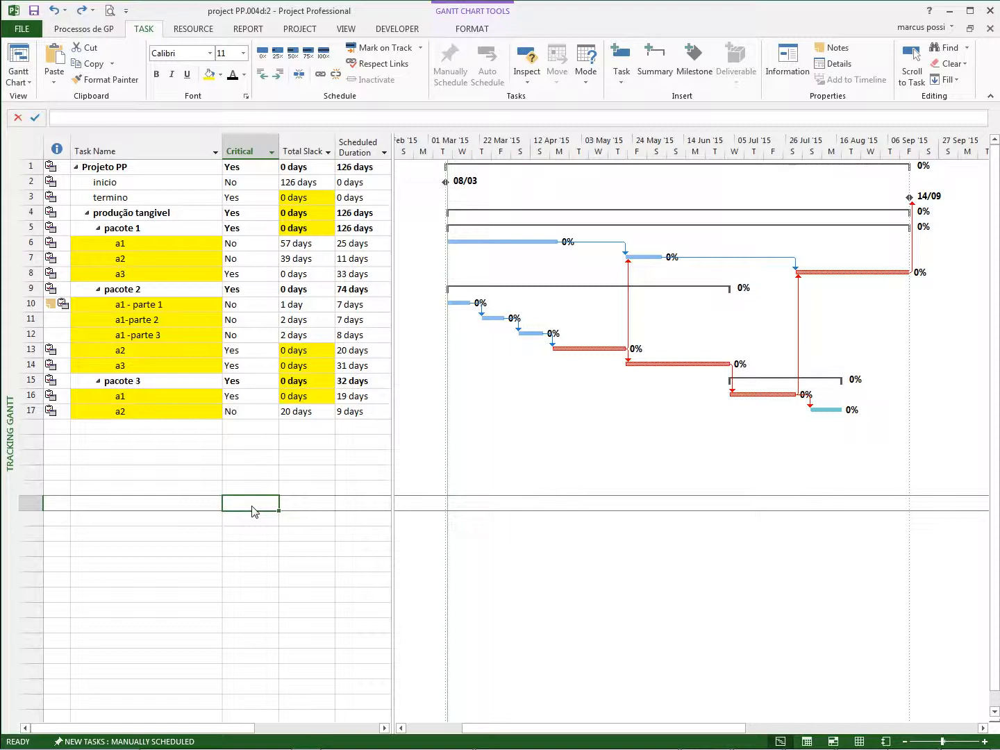
- Toggle the Critical Tasks bar style off and on repeatedly to compare the Gantt bars, leaving it on
{"action": "left_click", "coordinate": [346, 29]}
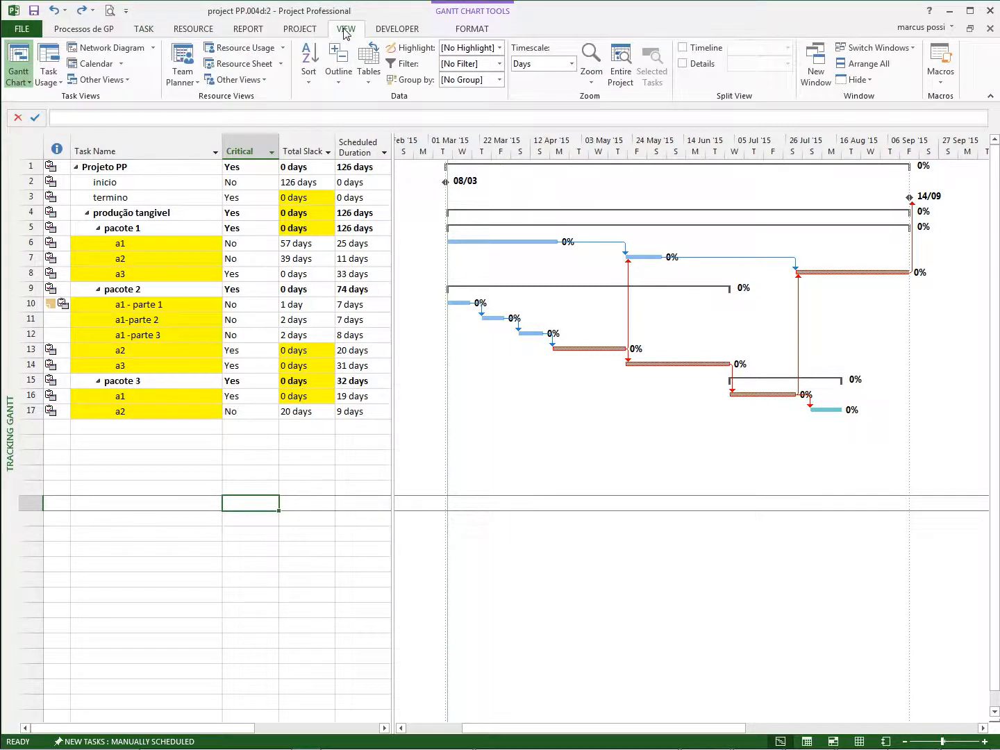
{"action": "left_click", "coordinate": [463, 33]}
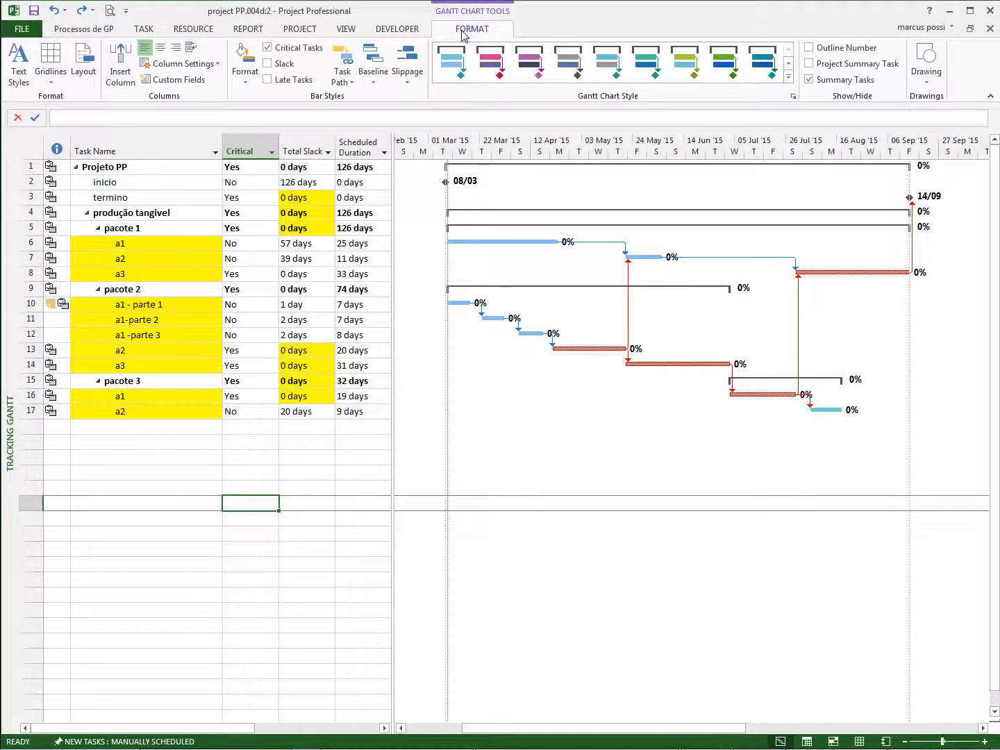
{"action": "left_click", "coordinate": [268, 49]}
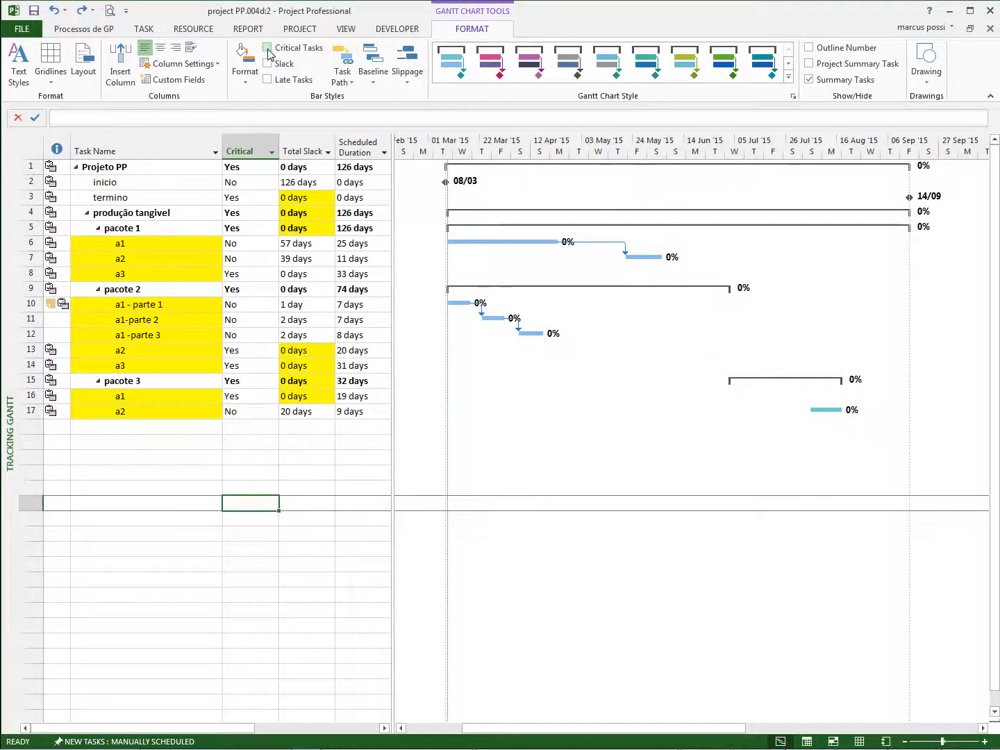
{"action": "left_click", "coordinate": [268, 48]}
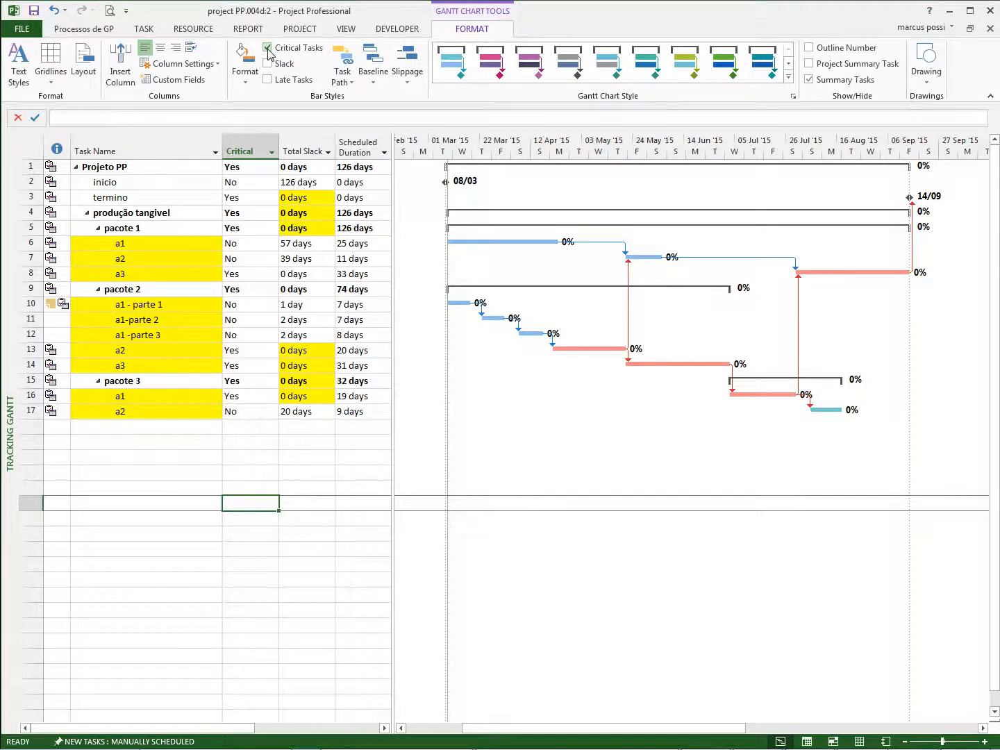
{"action": "left_click", "coordinate": [270, 51]}
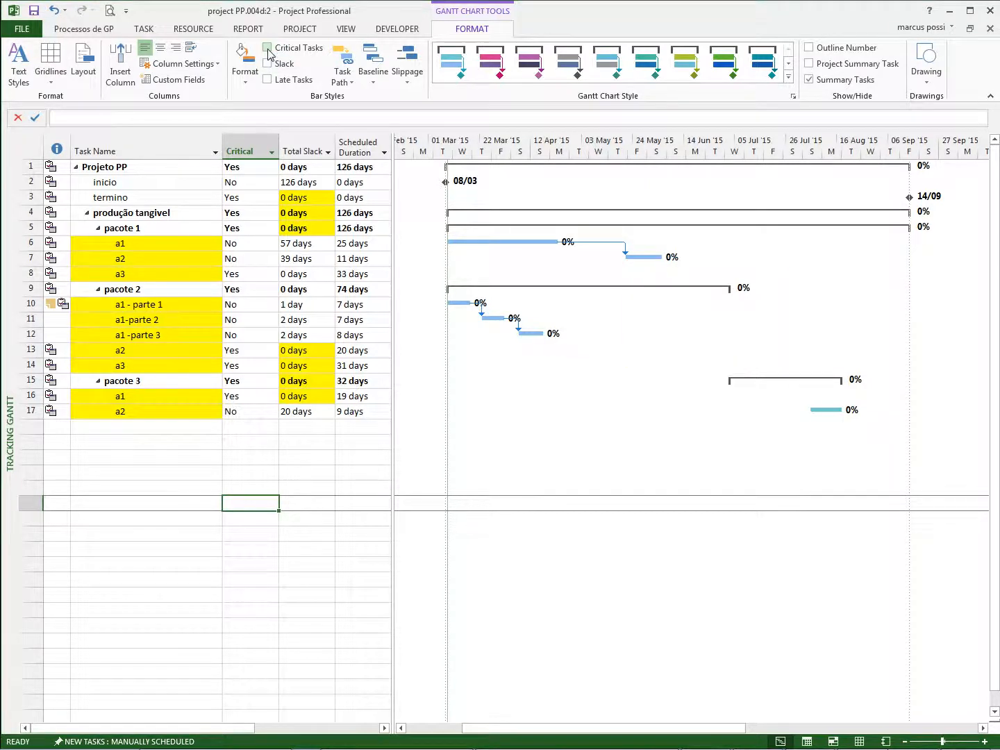
{"action": "left_click", "coordinate": [268, 51]}
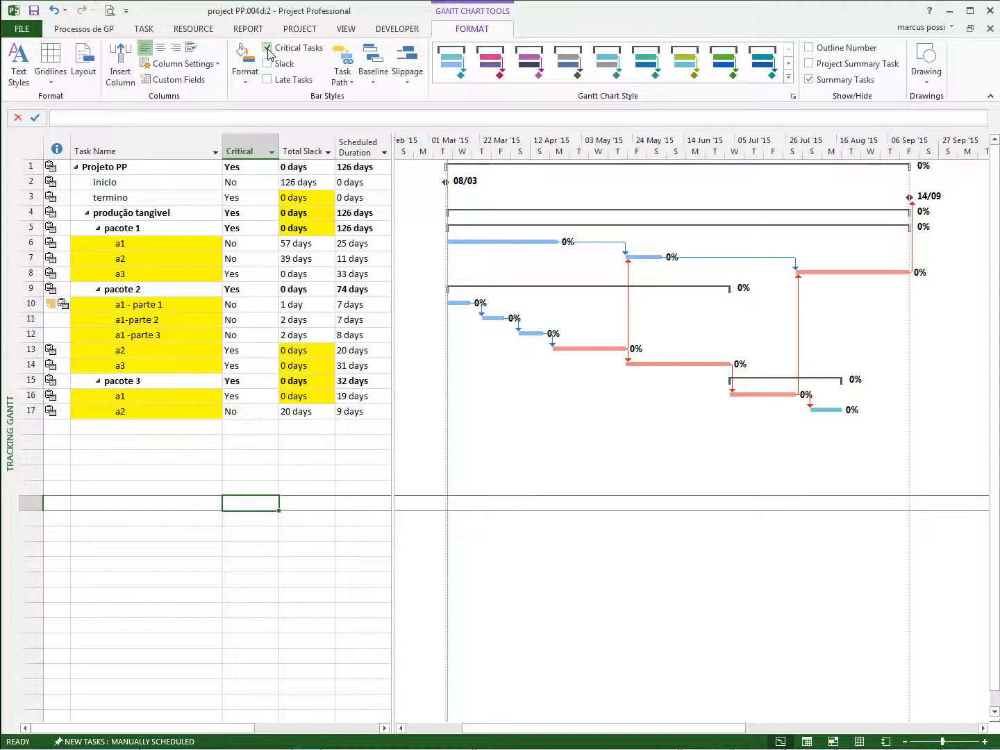
{"action": "left_click", "coordinate": [268, 50]}
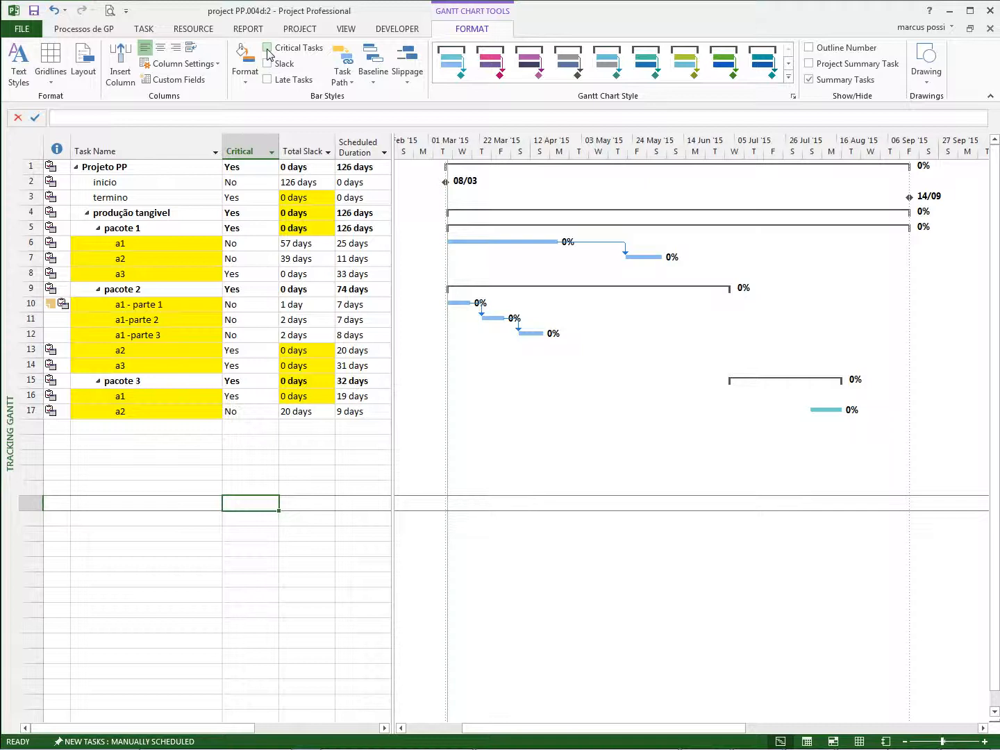
{"action": "left_click", "coordinate": [267, 48]}
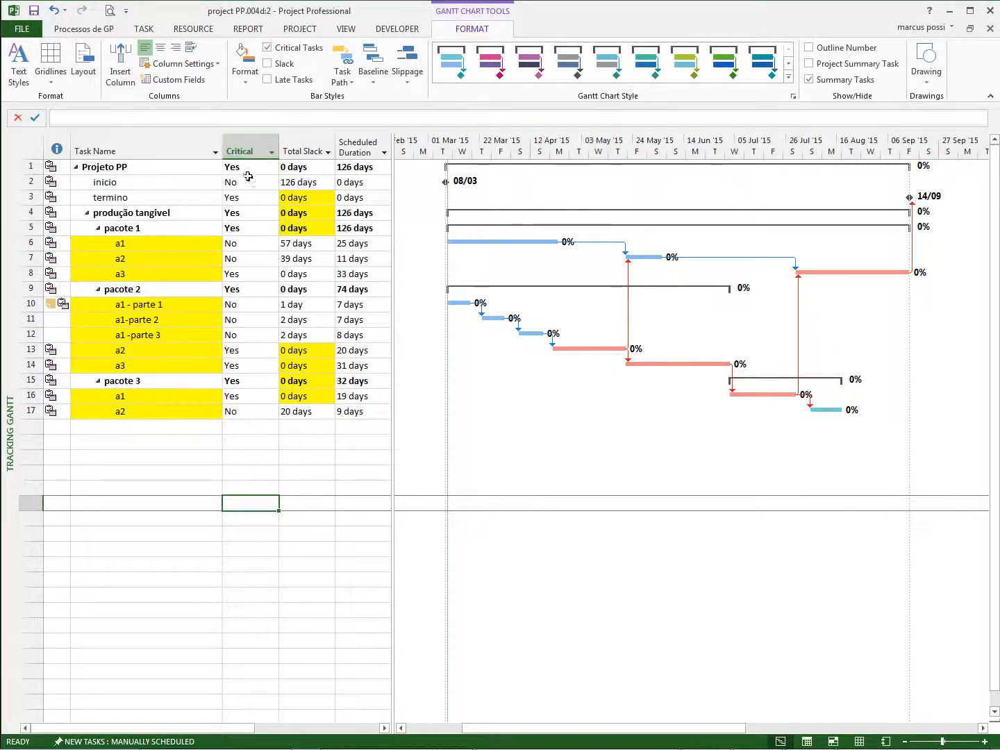
- Insert a Flag20 column before the Critical column
{"action": "right_click", "coordinate": [239, 155]}
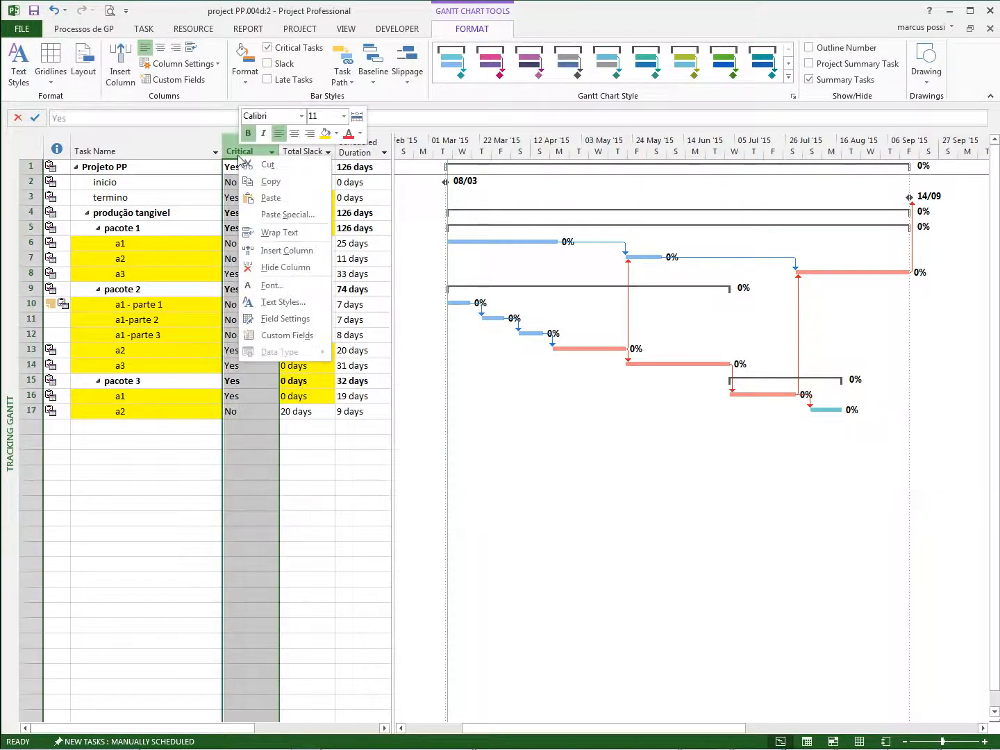
{"action": "left_click", "coordinate": [287, 251]}
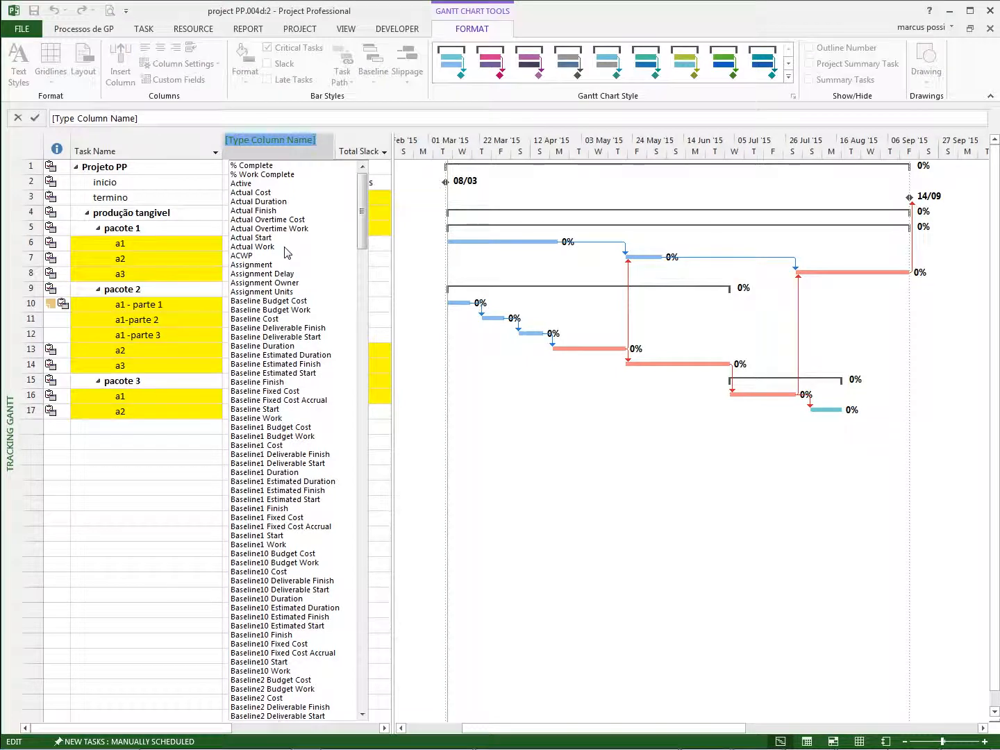
{"action": "type", "text": "finish"}
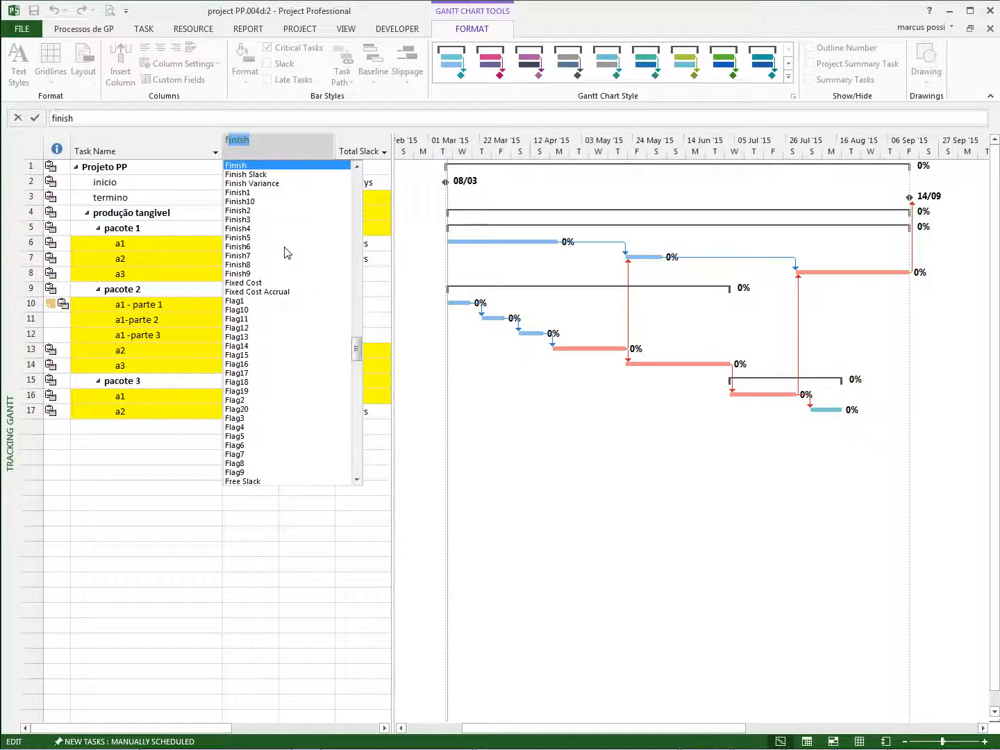
{"action": "left_click", "coordinate": [262, 409]}
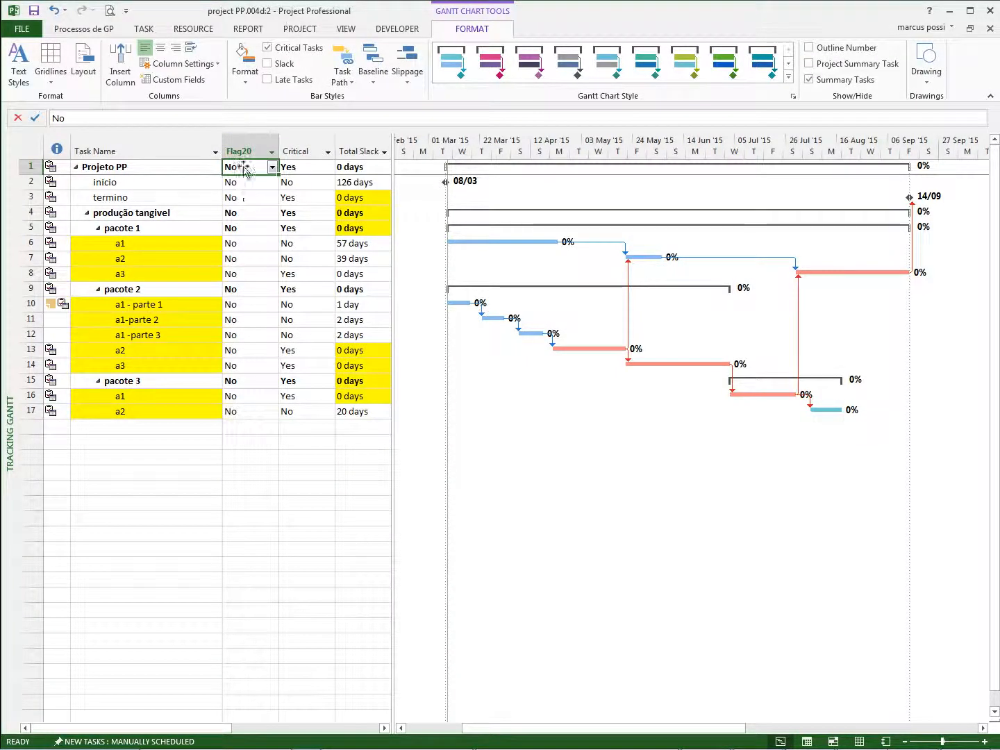
- Rename the Flag20 custom field as critico-comercial
{"action": "right_click", "coordinate": [240, 152]}
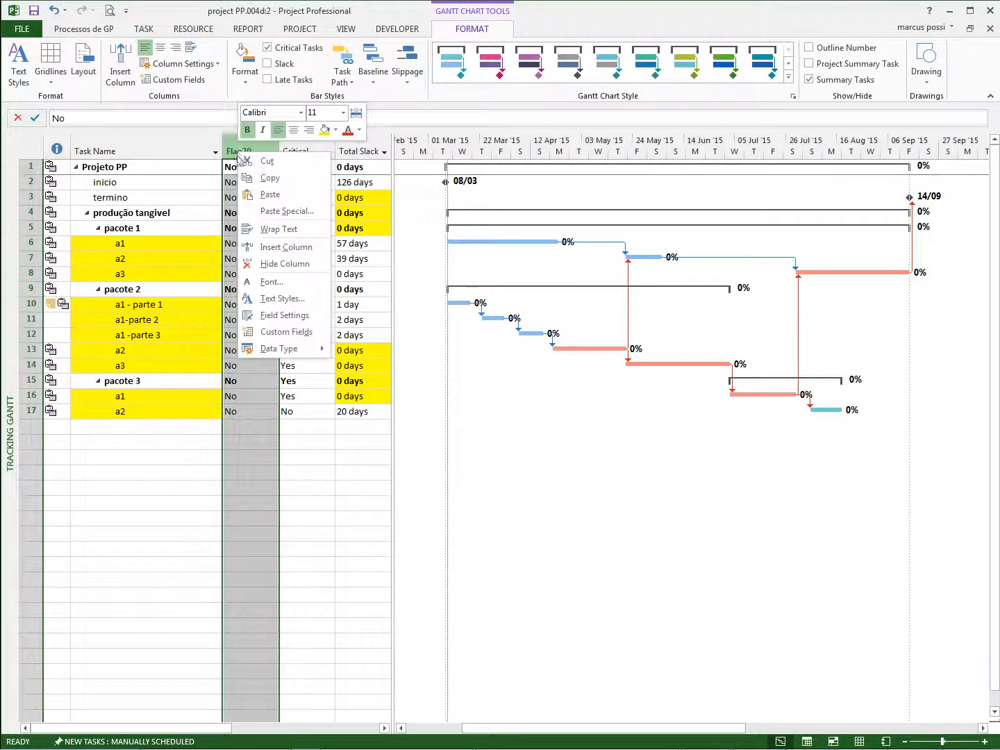
{"action": "left_click", "coordinate": [294, 332]}
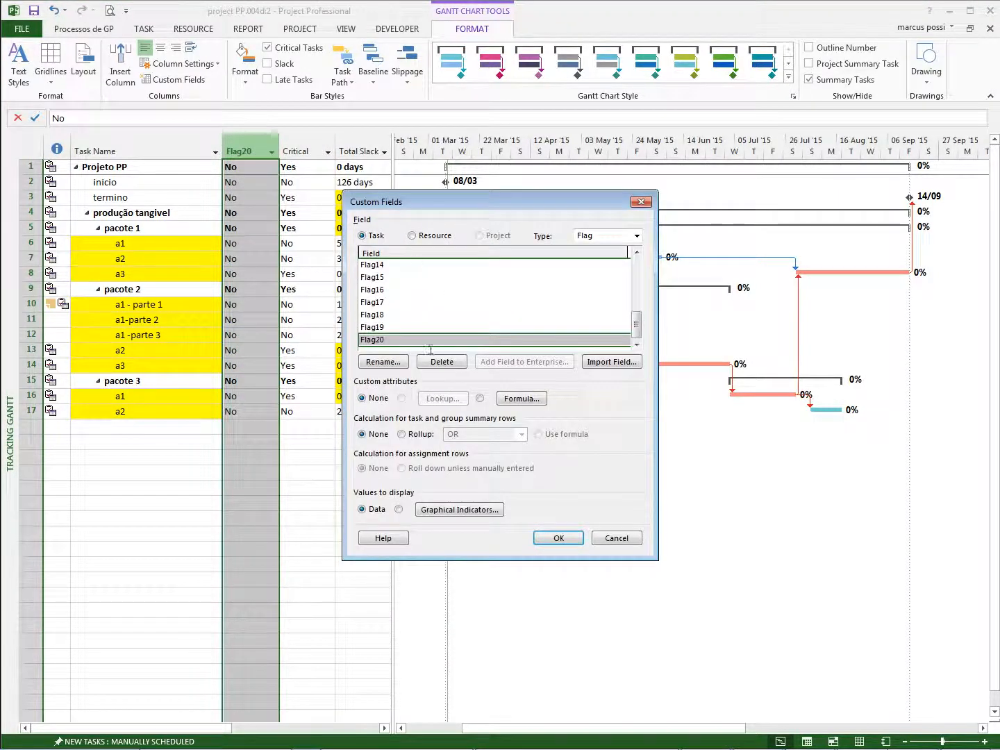
{"action": "left_click", "coordinate": [395, 364]}
{"action": "type", "text": "c"}
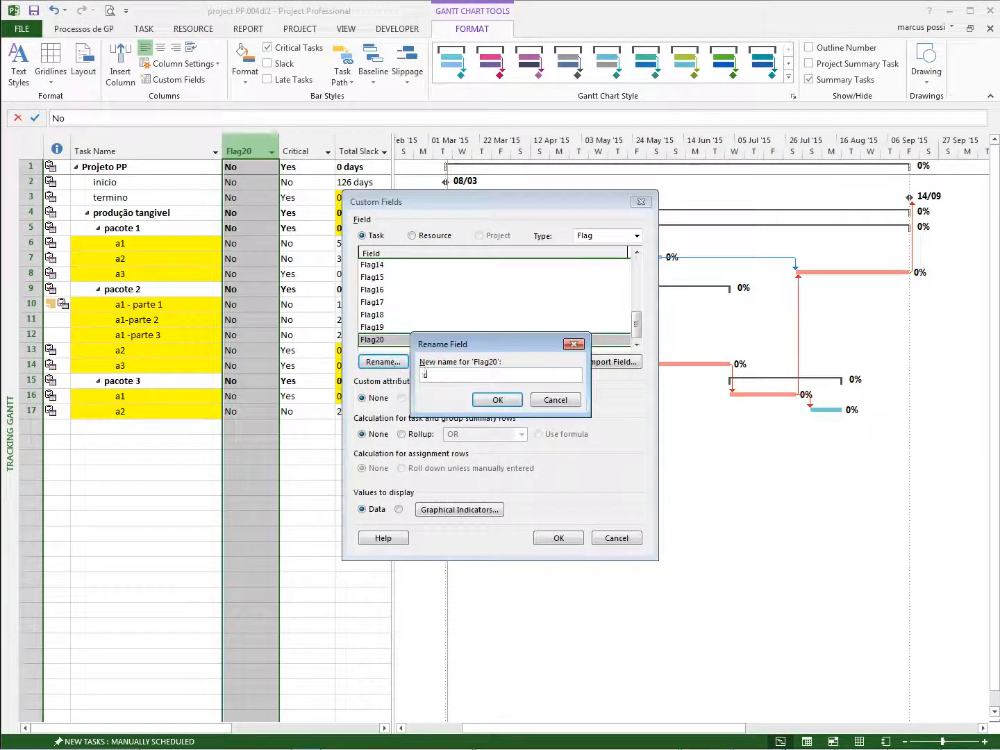
{"action": "type", "text": "ritico-comercial"}
{"action": "left_click", "coordinate": [502, 400]}
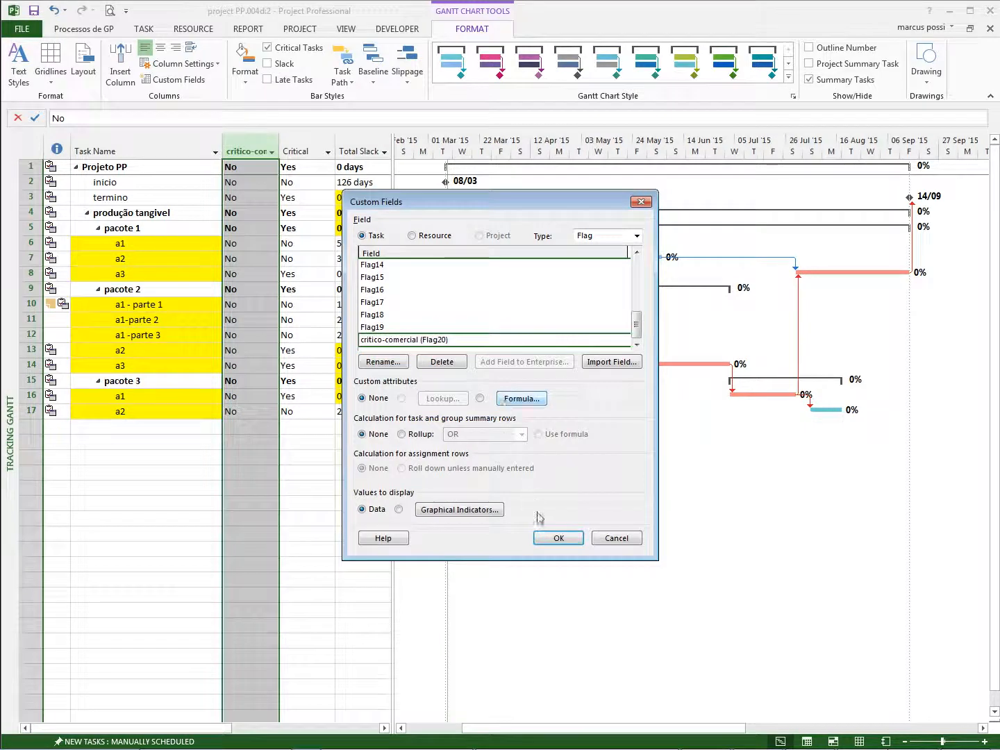
{"action": "left_click", "coordinate": [558, 538]}
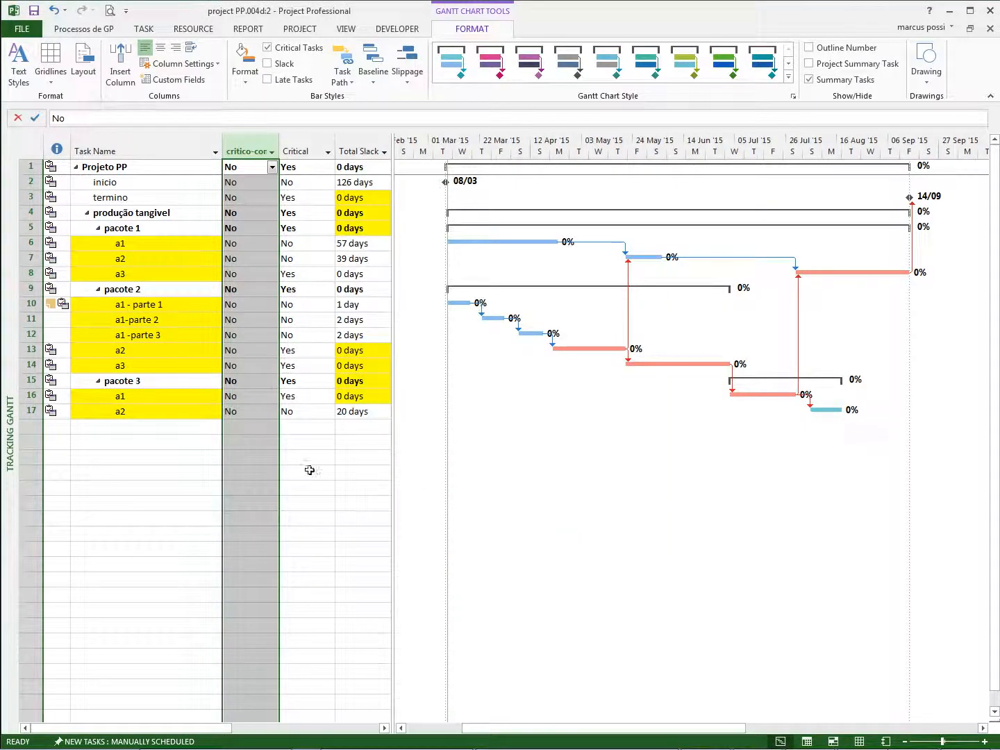
- Insert a new bar style named critical-comercial between Critical Progress and Task in the bar styles list
{"action": "right_click", "coordinate": [578, 426]}
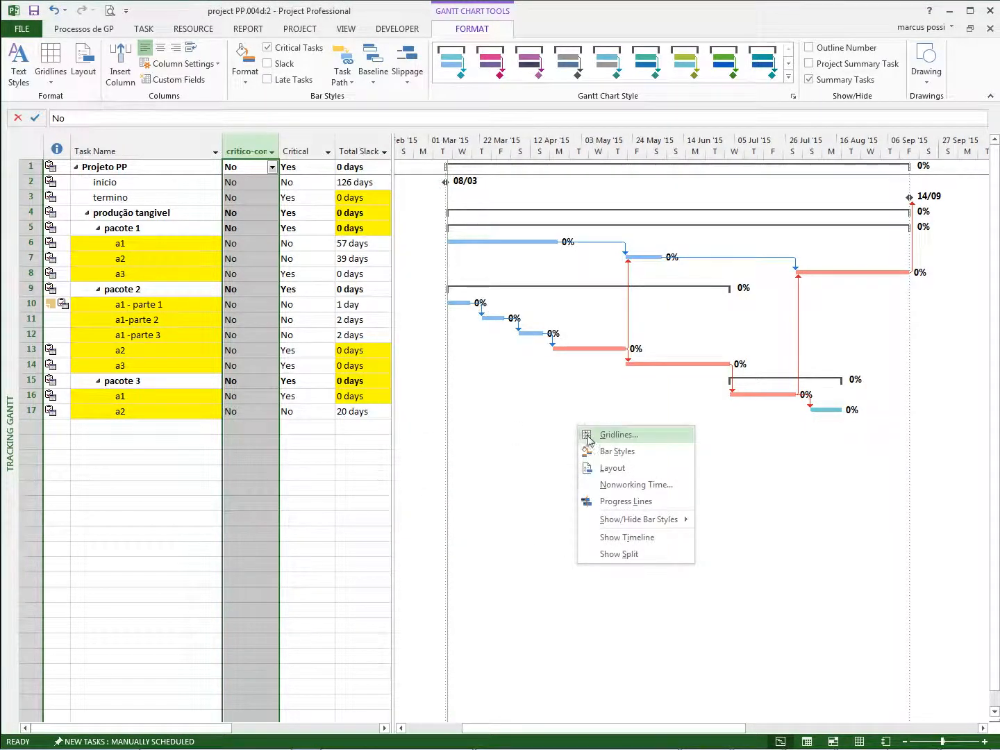
{"action": "left_click", "coordinate": [589, 452]}
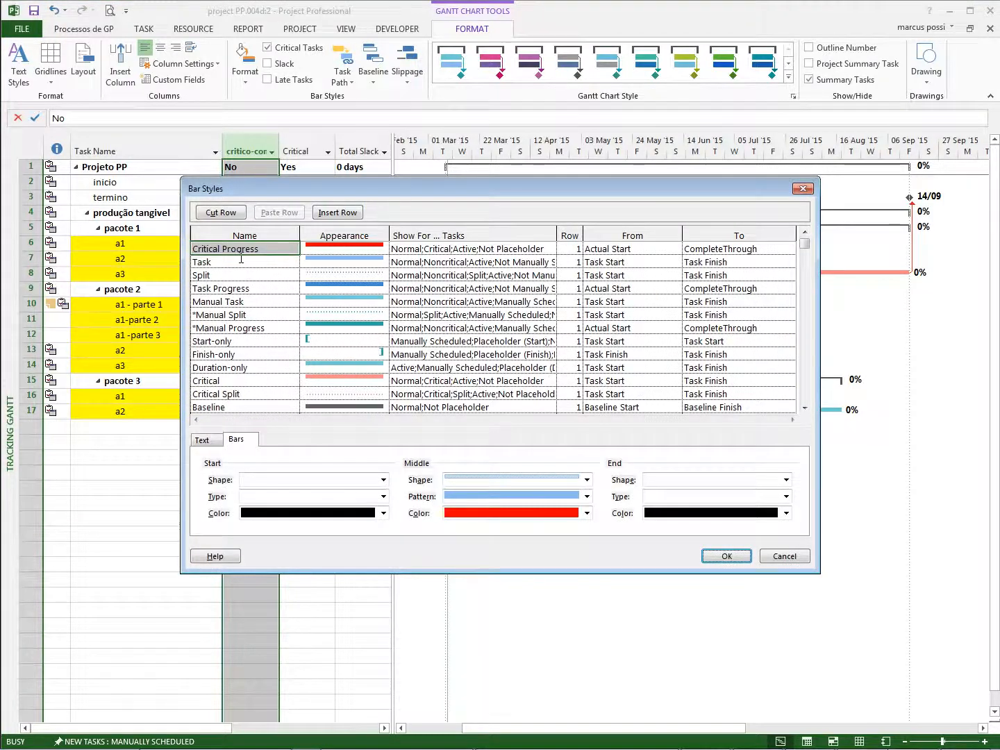
{"action": "left_click", "coordinate": [271, 385]}
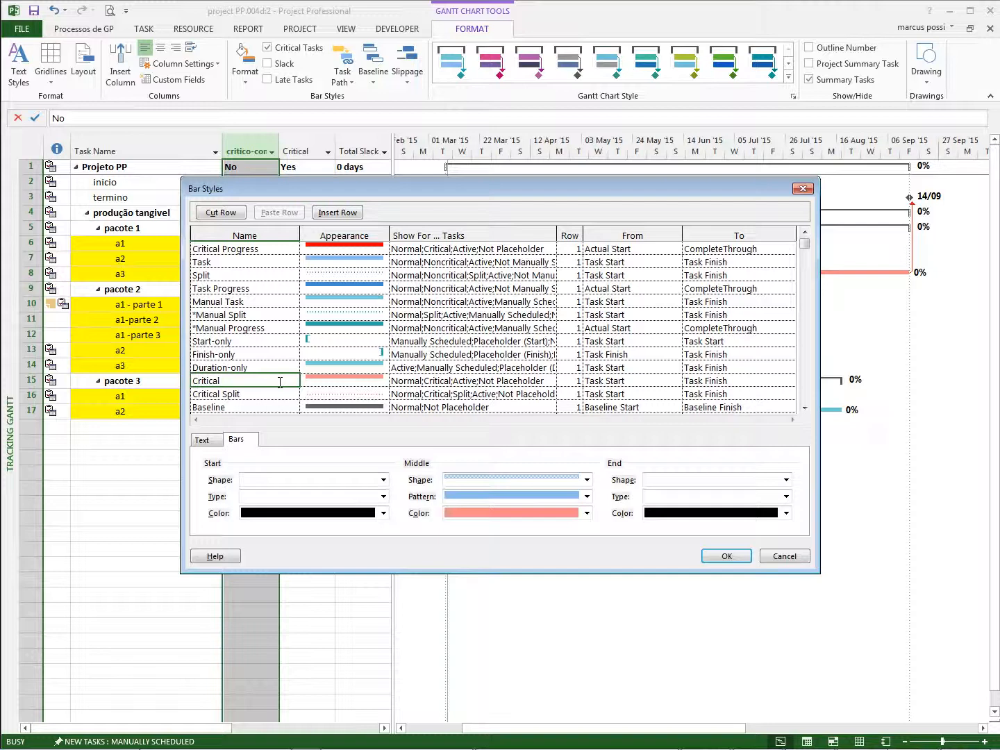
{"action": "left_click", "coordinate": [279, 250]}
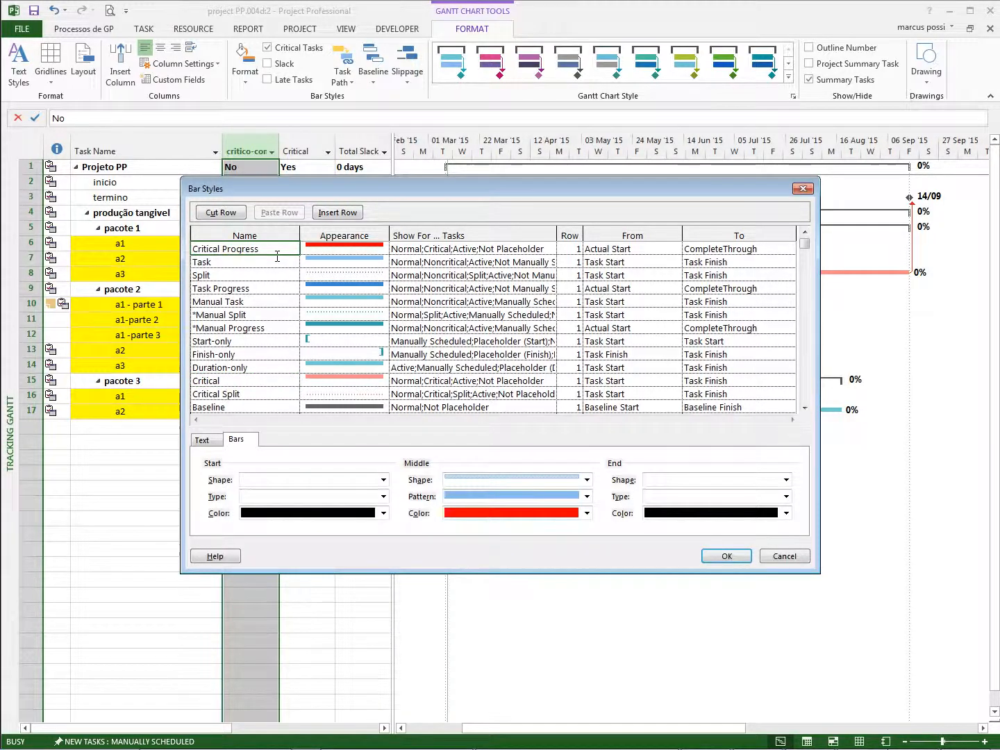
{"action": "key", "text": "Insert"}
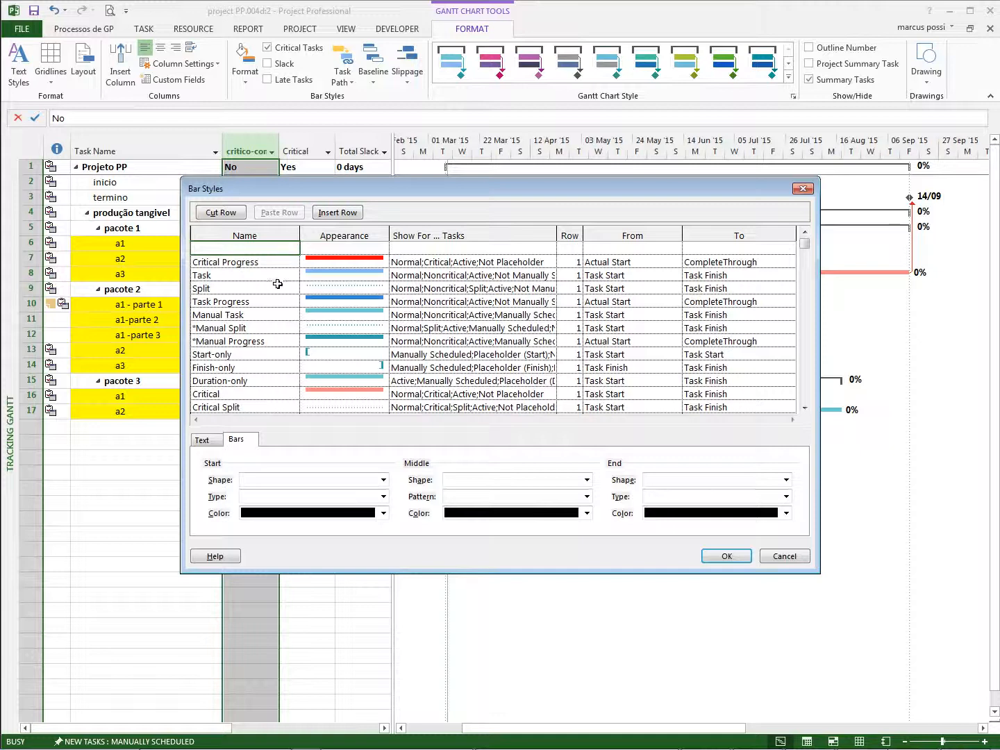
{"action": "left_click", "coordinate": [277, 277]}
{"action": "left_click", "coordinate": [337, 213]}
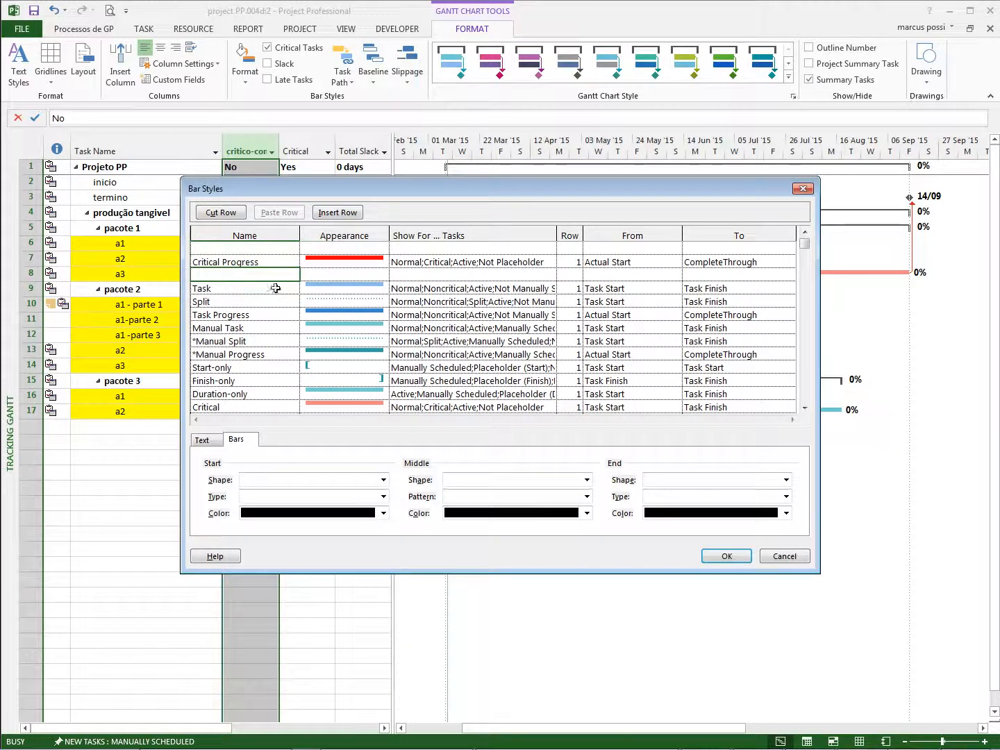
{"action": "type", "text": "critical-comercial"}
- Set the middle bar colour of the critical-comercial bar style to red
{"action": "left_click", "coordinate": [314, 275]}
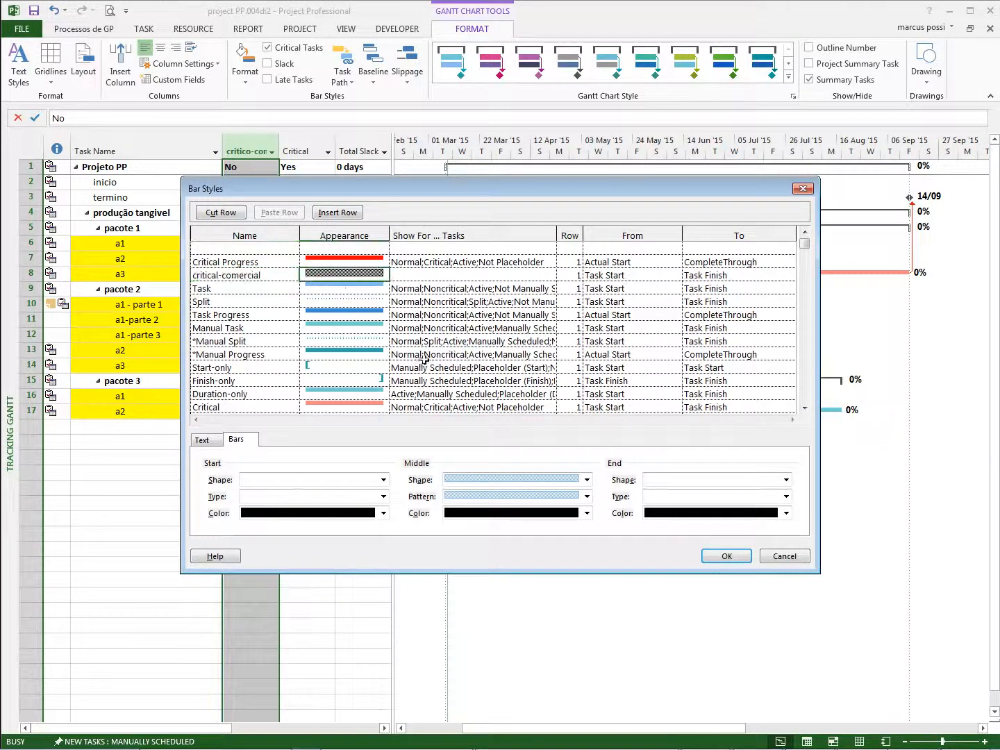
{"action": "left_click", "coordinate": [549, 516]}
{"action": "left_click", "coordinate": [467, 642]}
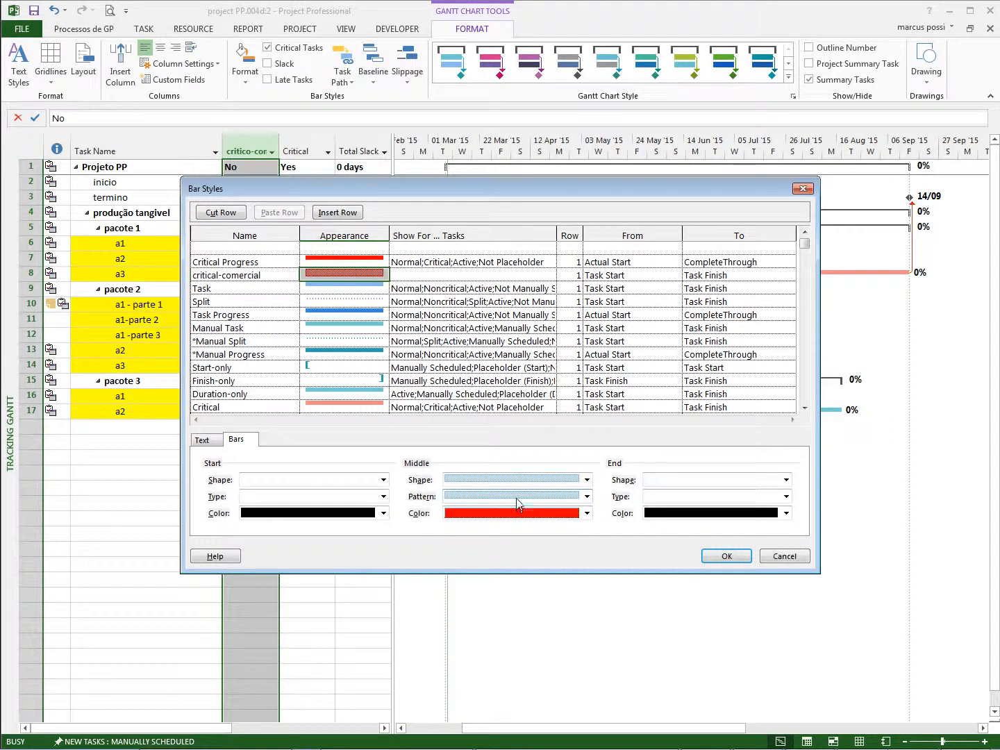
- Try other middle patterns and shapes on the critical-comercial bar style, settling on a dotted pattern and the full-height shape
{"action": "left_click", "coordinate": [517, 497]}
{"action": "left_click", "coordinate": [514, 551]}
{"action": "left_click", "coordinate": [523, 514]}
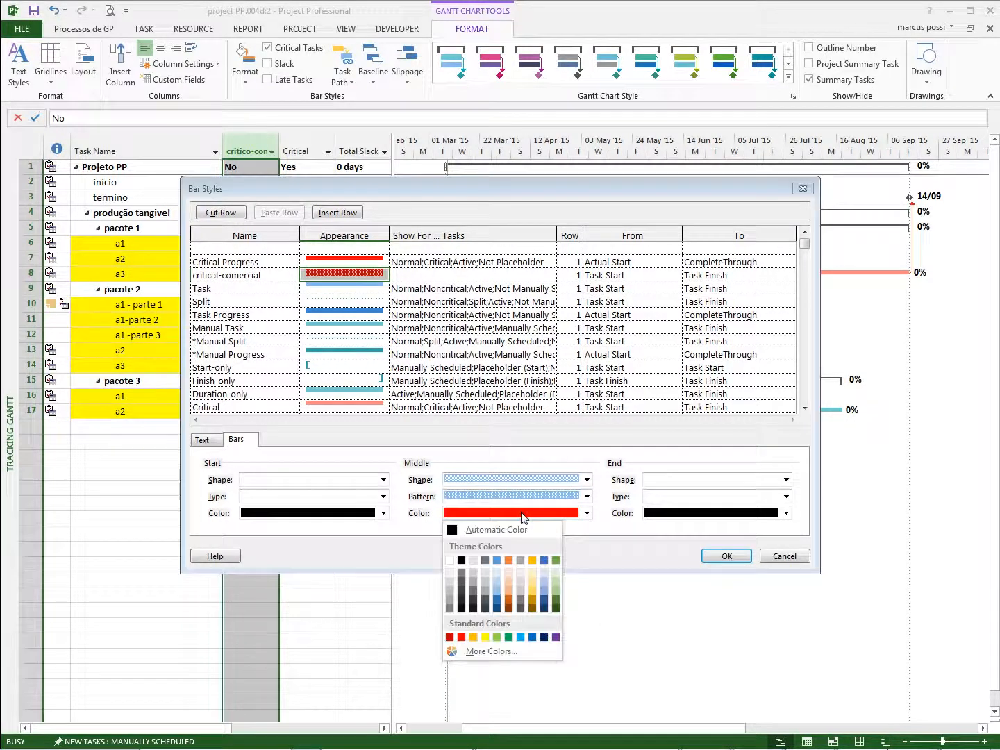
{"action": "left_click", "coordinate": [520, 496]}
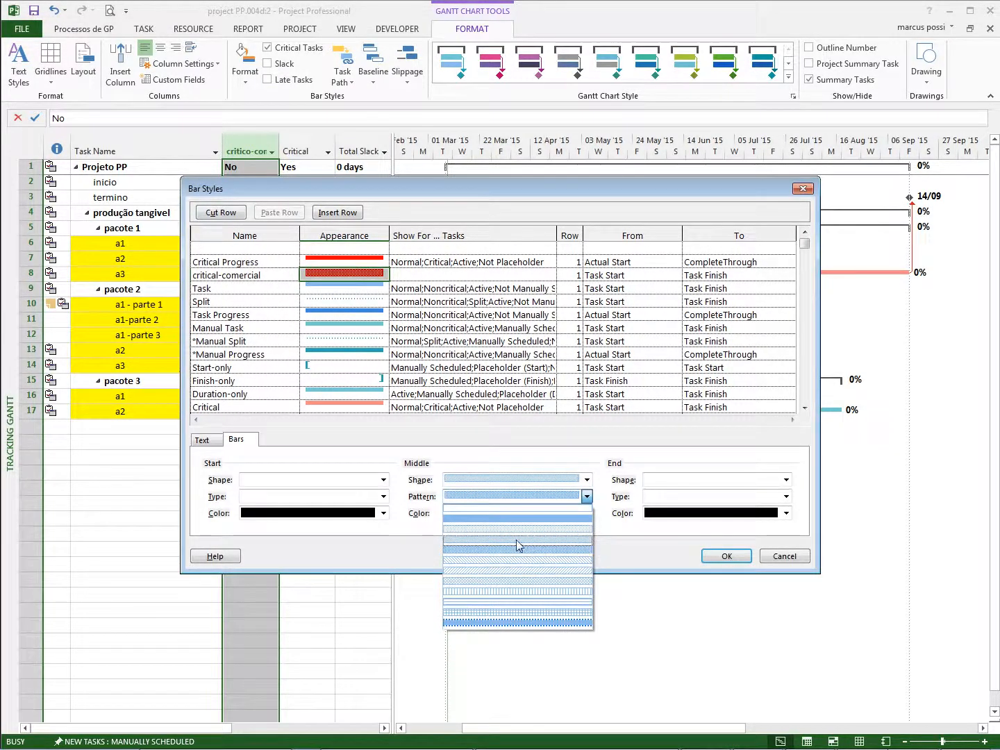
{"action": "left_click", "coordinate": [517, 546]}
{"action": "left_click", "coordinate": [510, 480]}
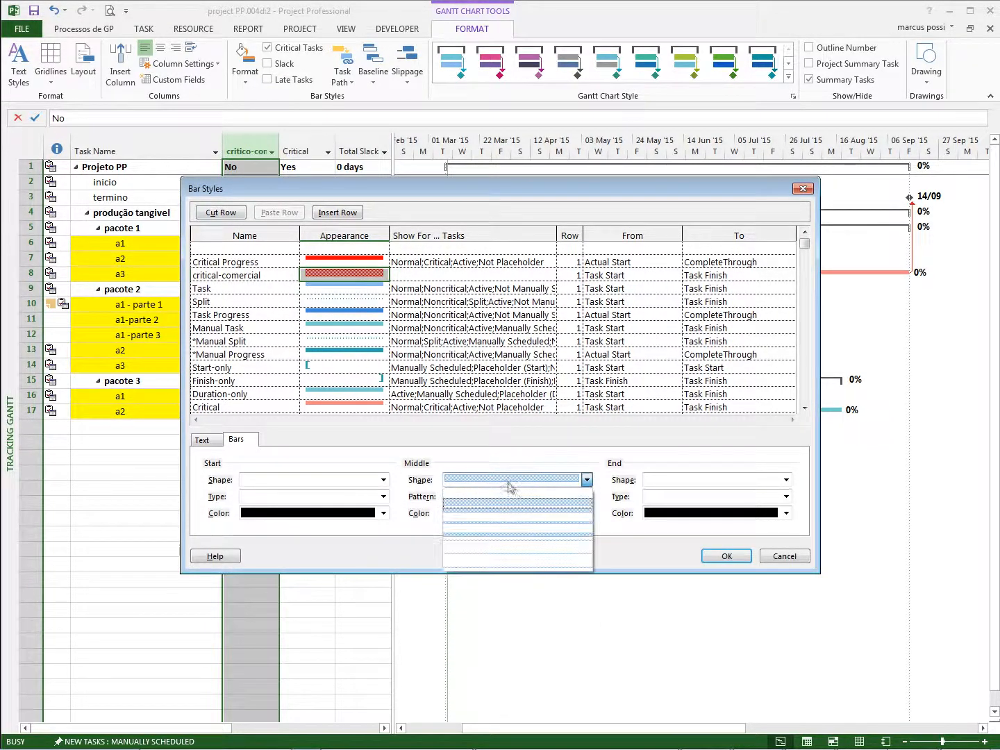
{"action": "left_click", "coordinate": [509, 535]}
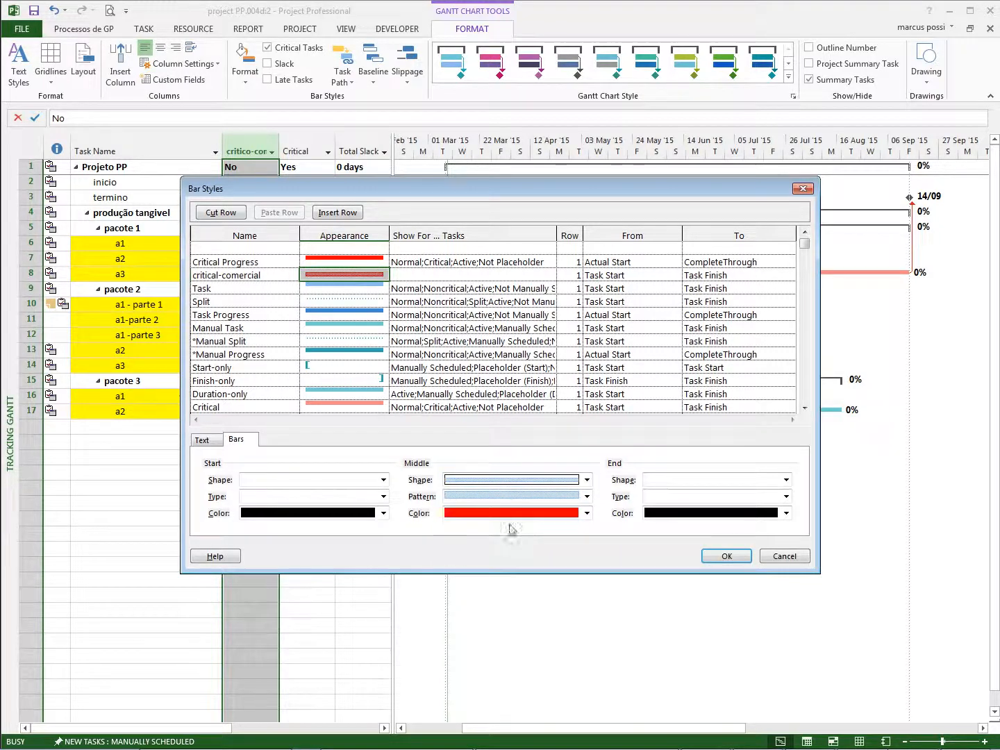
{"action": "left_click", "coordinate": [505, 480]}
{"action": "left_click", "coordinate": [505, 507]}
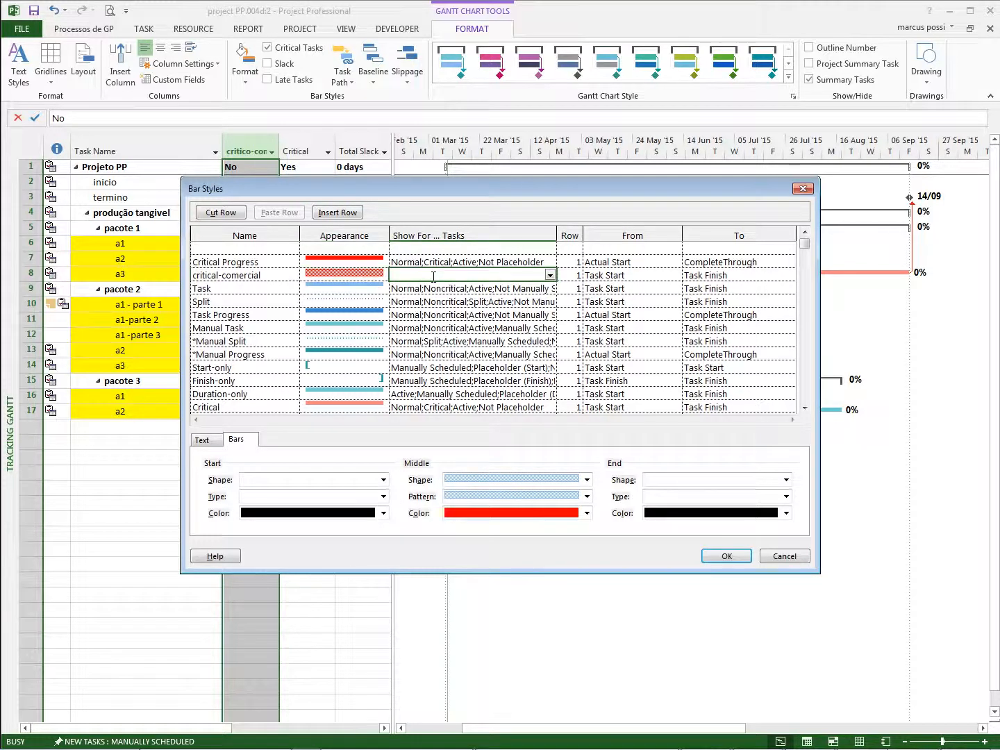
- Set the critical-comercial bar style to show for Normal, Active and Flag20 tasks
{"action": "type", "text": "Normal"}
{"action": "key", "text": "Right"}
{"action": "key", "text": "Left"}
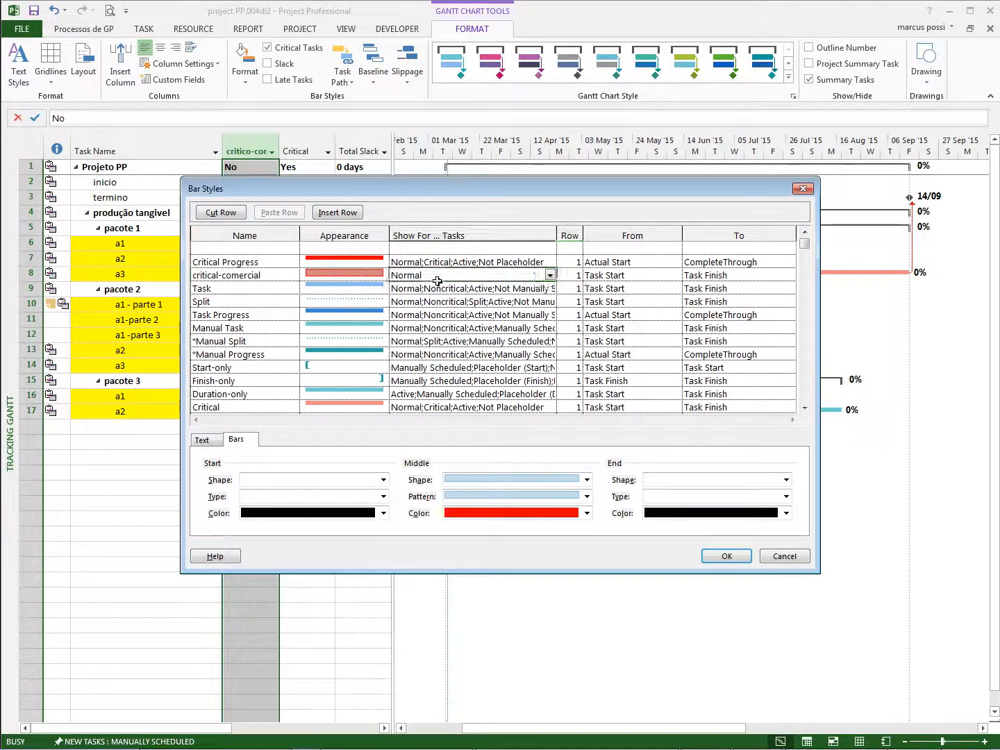
{"action": "left_click", "coordinate": [435, 276]}
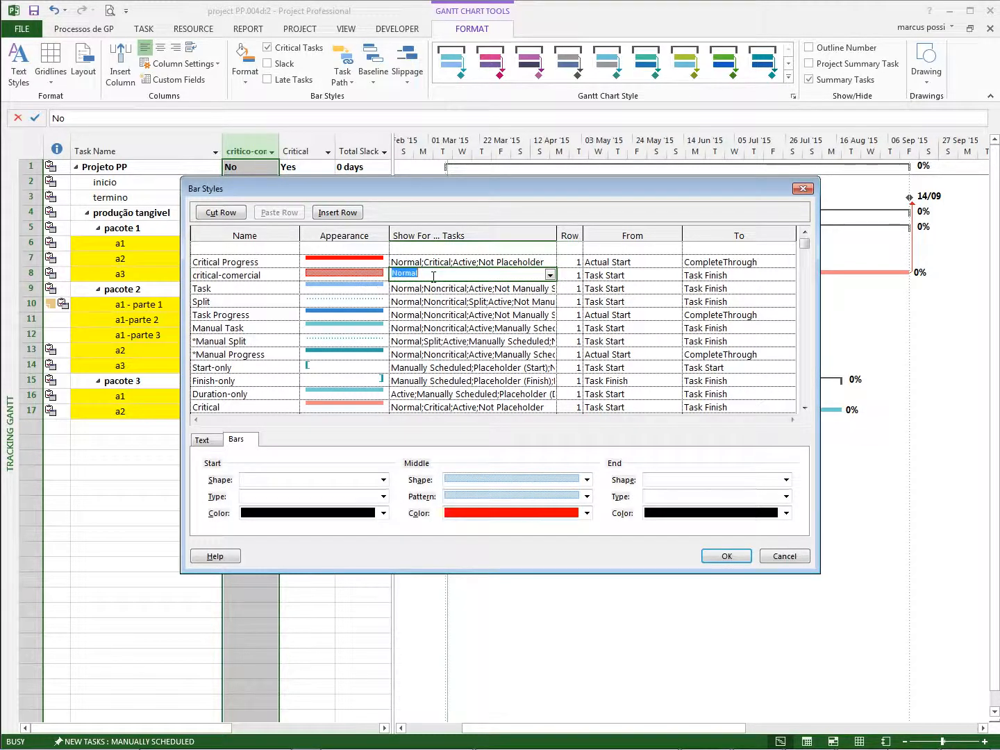
{"action": "key", "text": "Tab"}
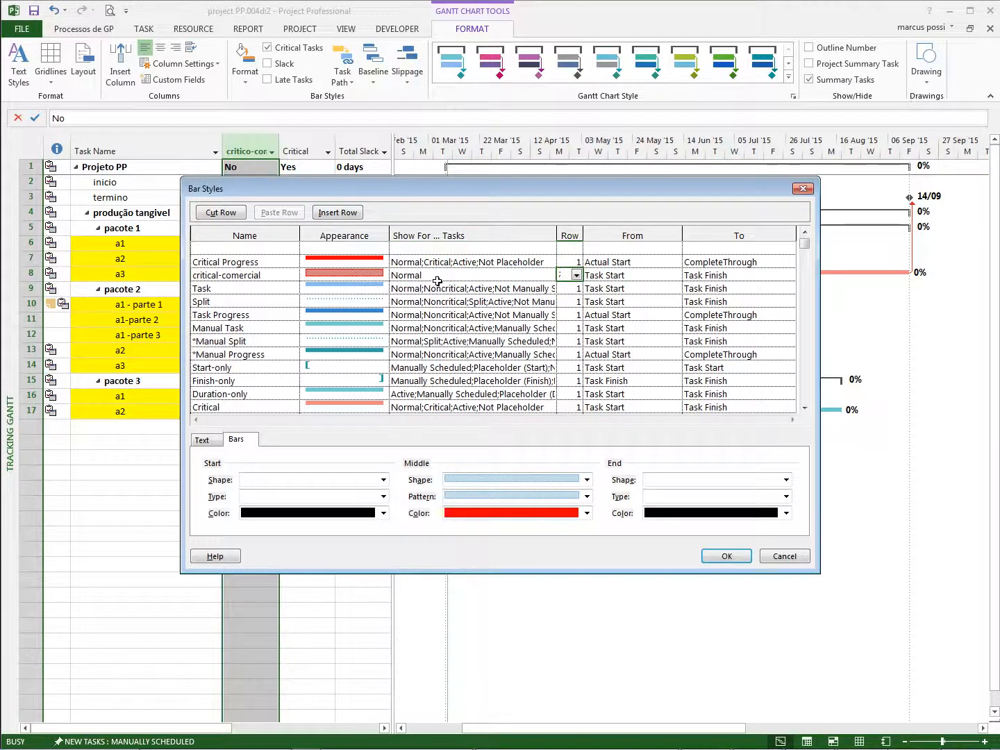
{"action": "key", "text": "Left"}
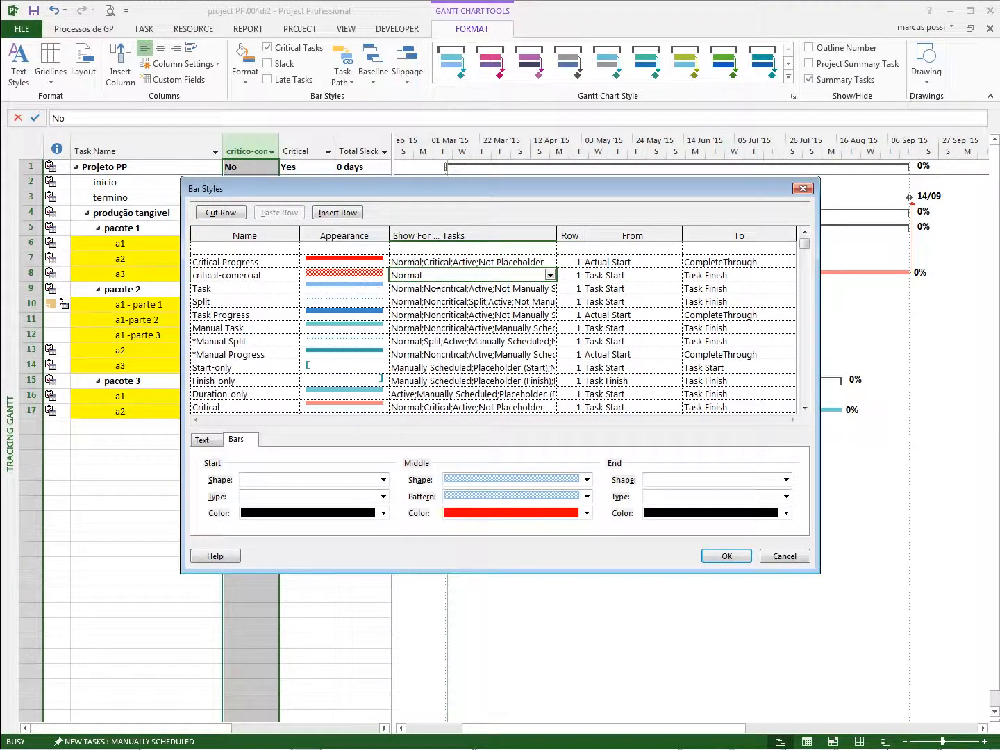
{"action": "left_click", "coordinate": [437, 281]}
{"action": "left_click", "coordinate": [437, 281]}
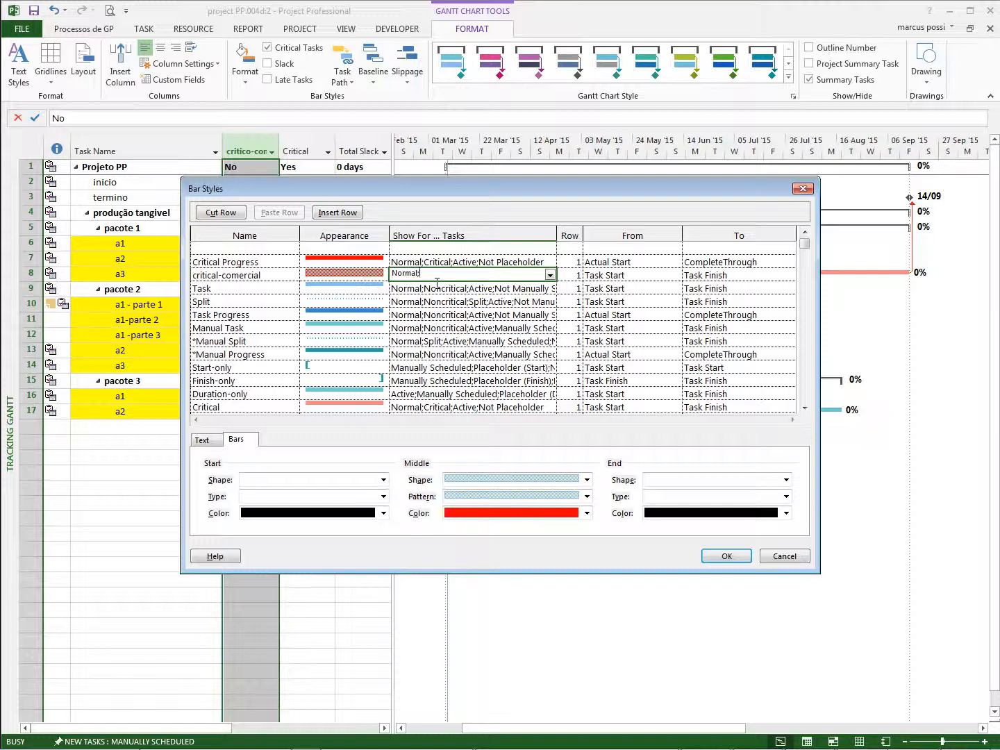
{"action": "type", "text": ";flag"}
{"action": "type", "text": "20"}
{"action": "type", "text": ";active"}
{"action": "left_click", "coordinate": [455, 289]}
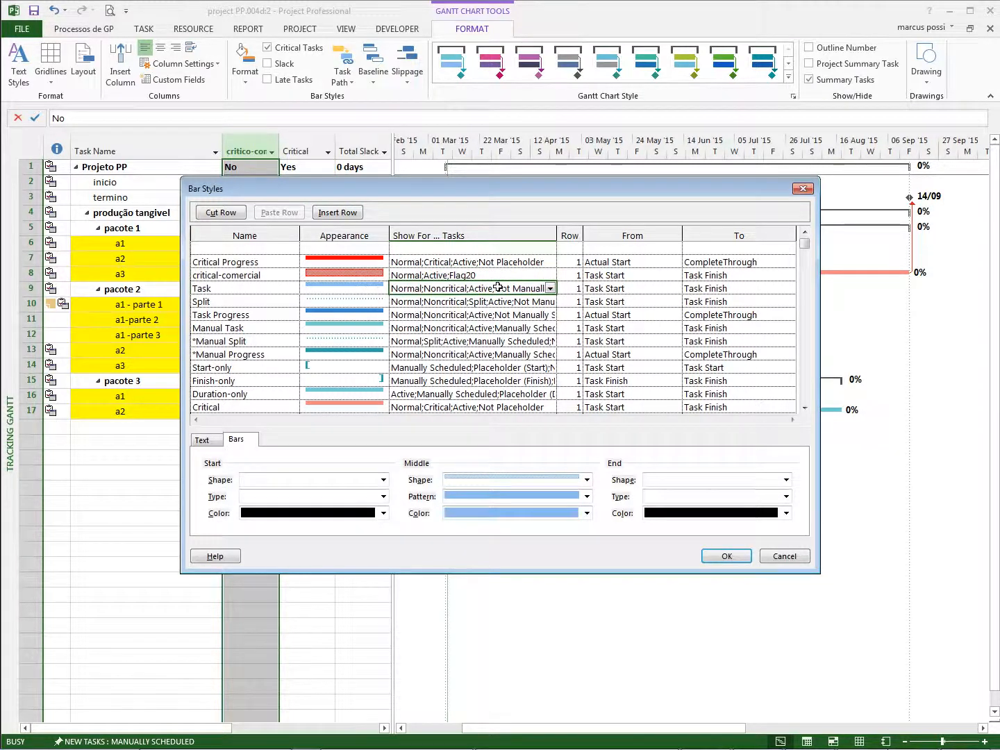
- Keep the critical-comercial bar running from Task Start to Task Finish and apply the bar styles
{"action": "left_click", "coordinate": [410, 276]}
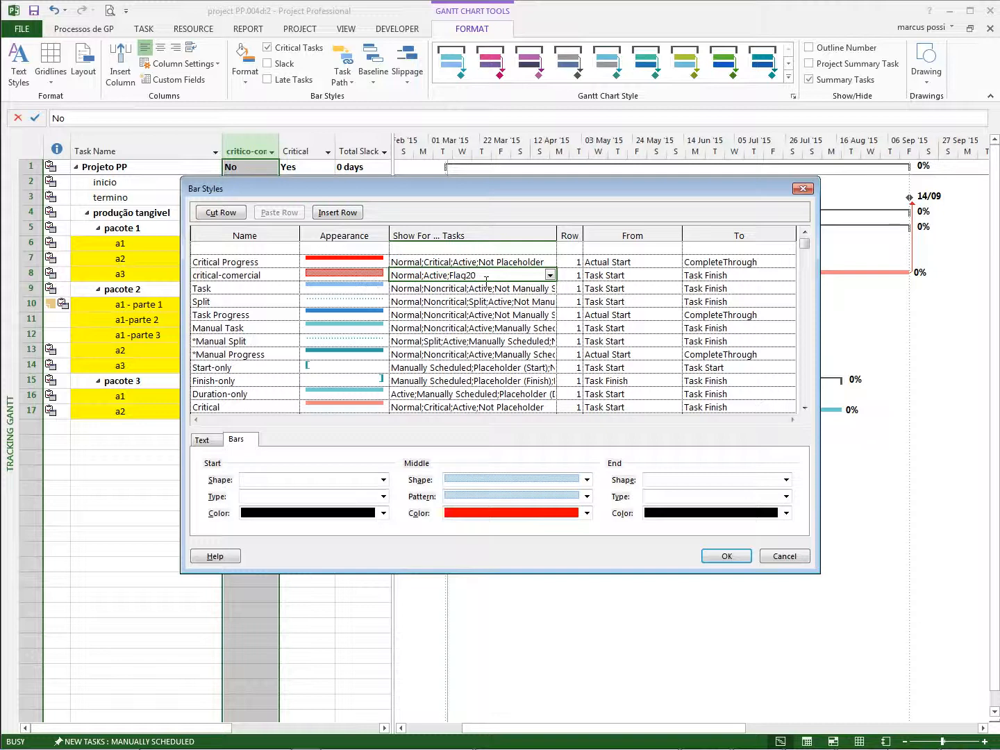
{"action": "left_click", "coordinate": [608, 276]}
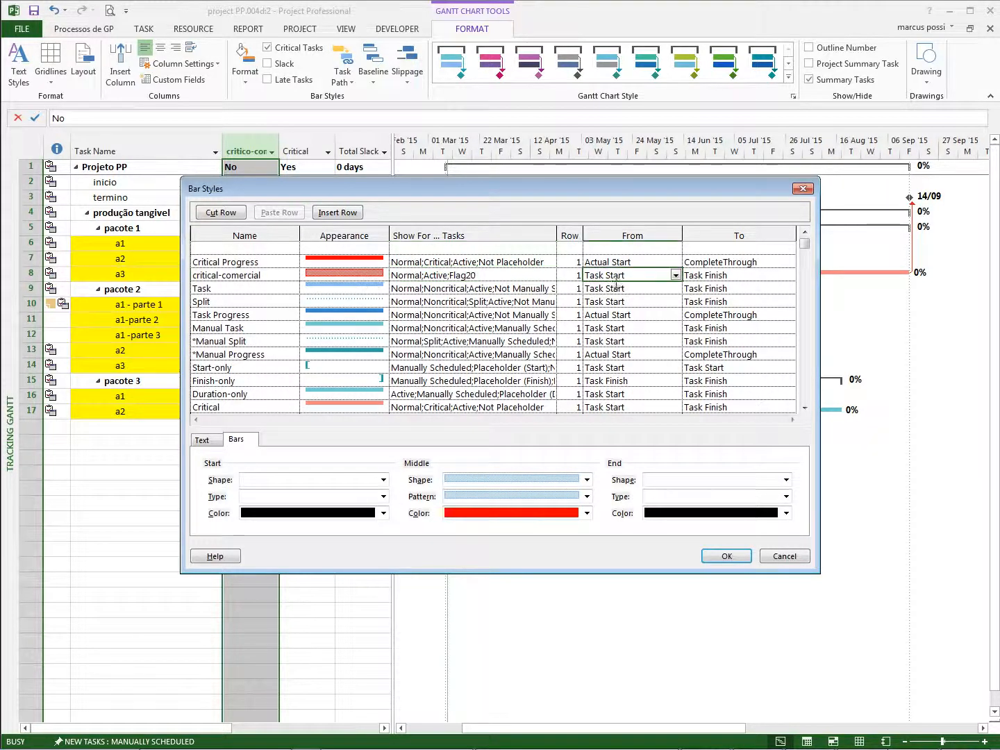
{"action": "left_click", "coordinate": [716, 277]}
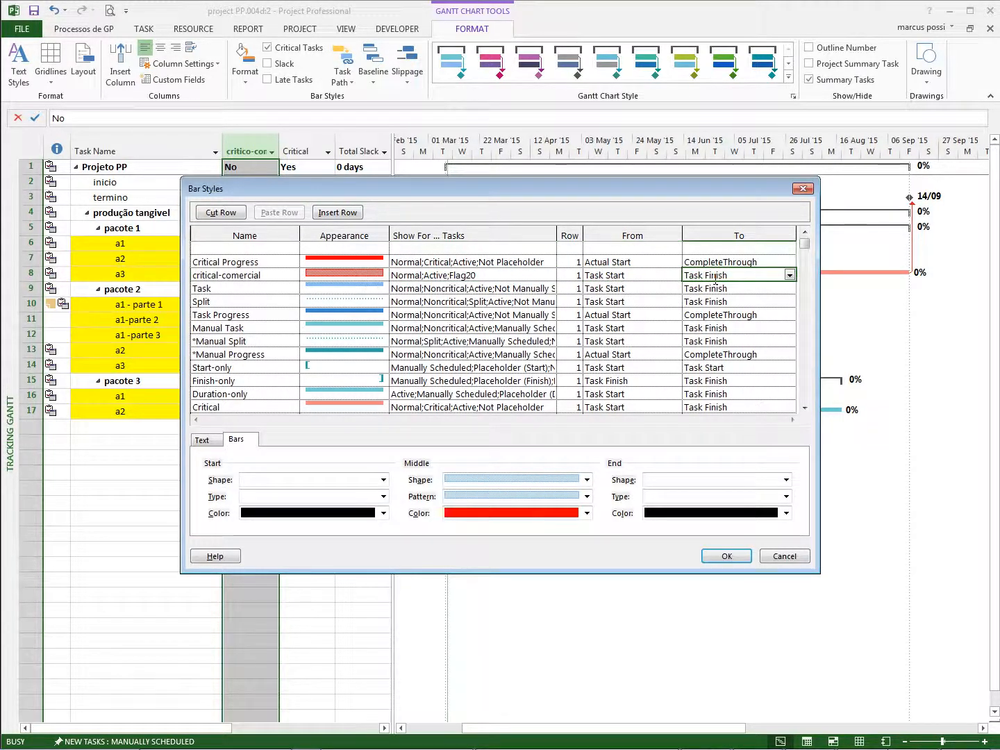
{"action": "left_click", "coordinate": [712, 555]}
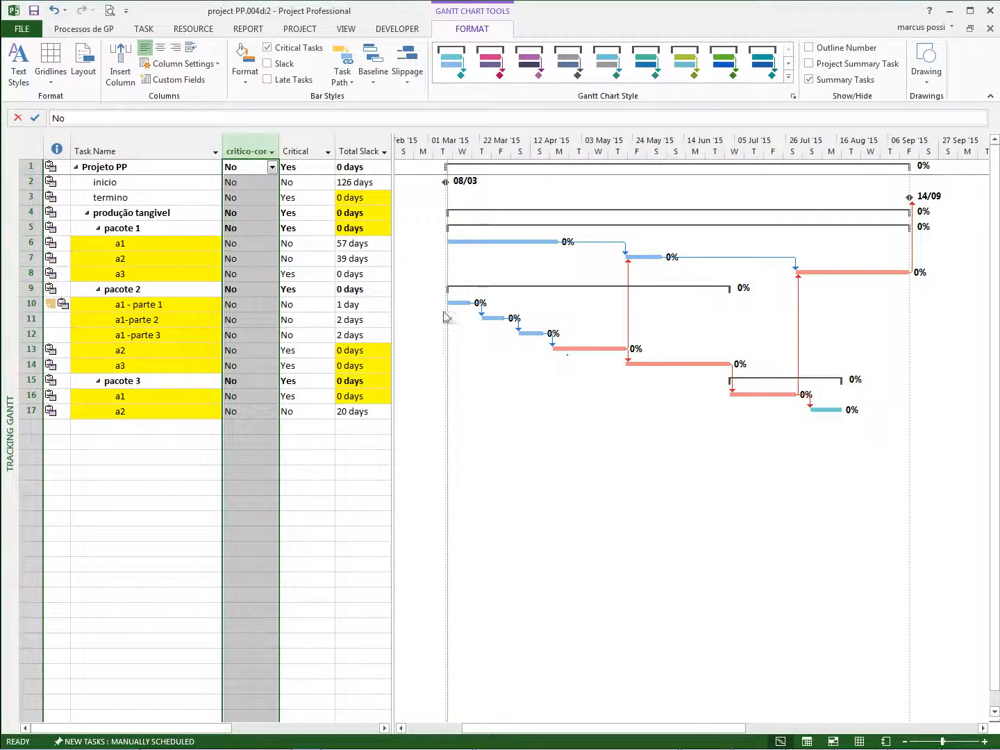
- Set critico-comercial to Yes for a1 - parte 1, a1-parte 2 and a1 -parte 3 in pacote 2
{"action": "left_click", "coordinate": [260, 307]}
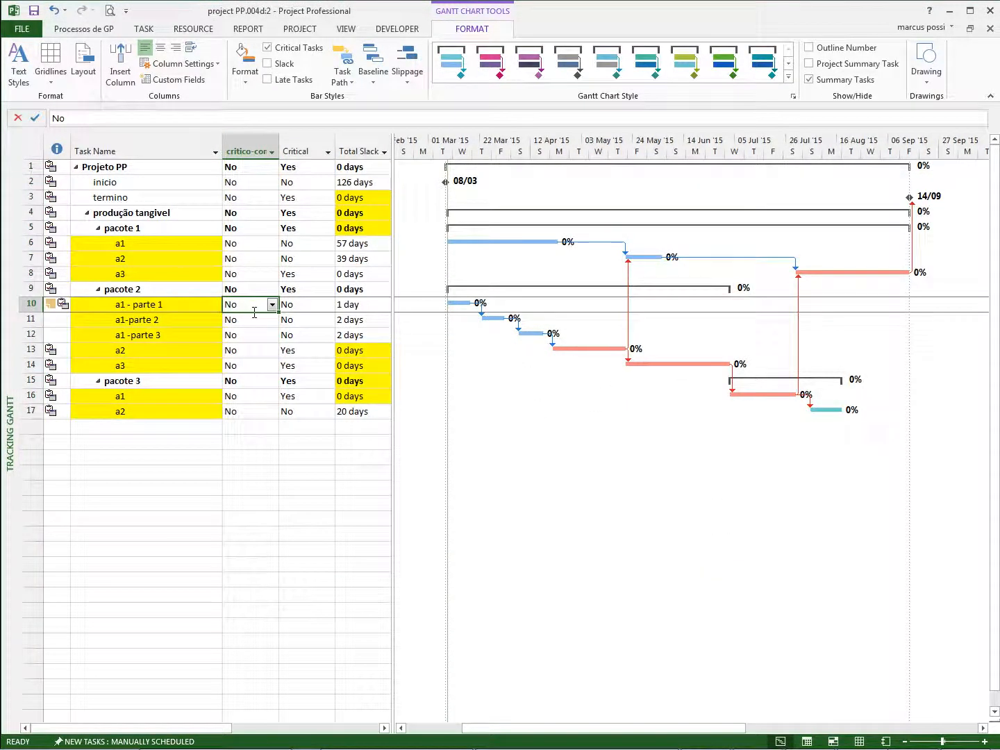
{"action": "type", "text": "y"}
{"action": "key", "text": "Return"}
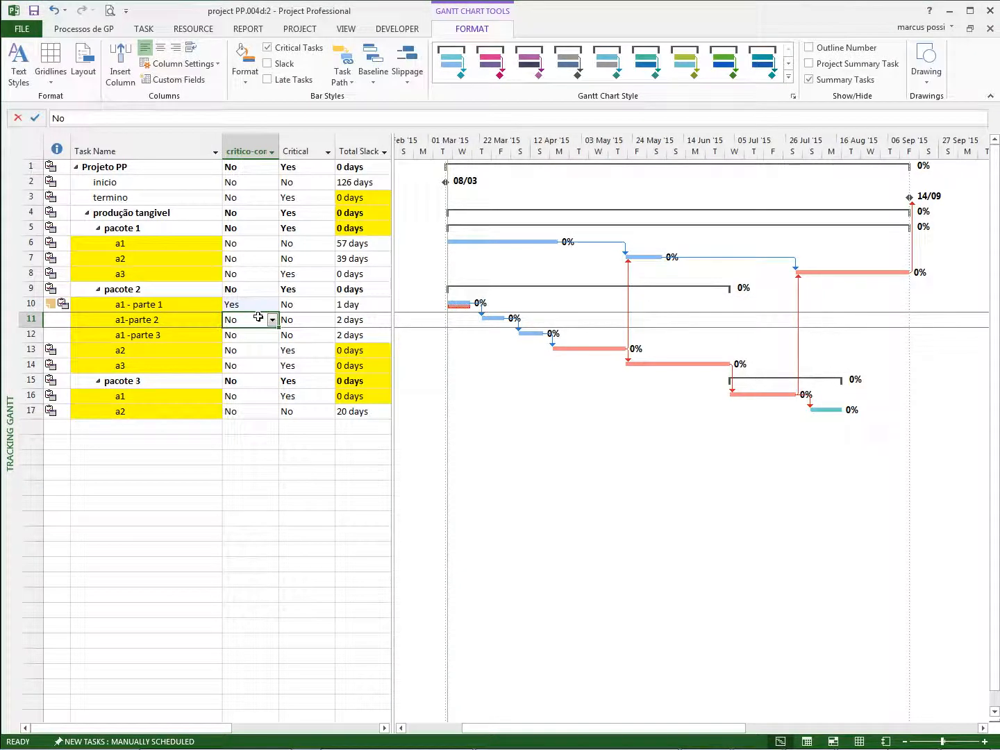
{"action": "type", "text": "y"}
{"action": "key", "text": "Return"}
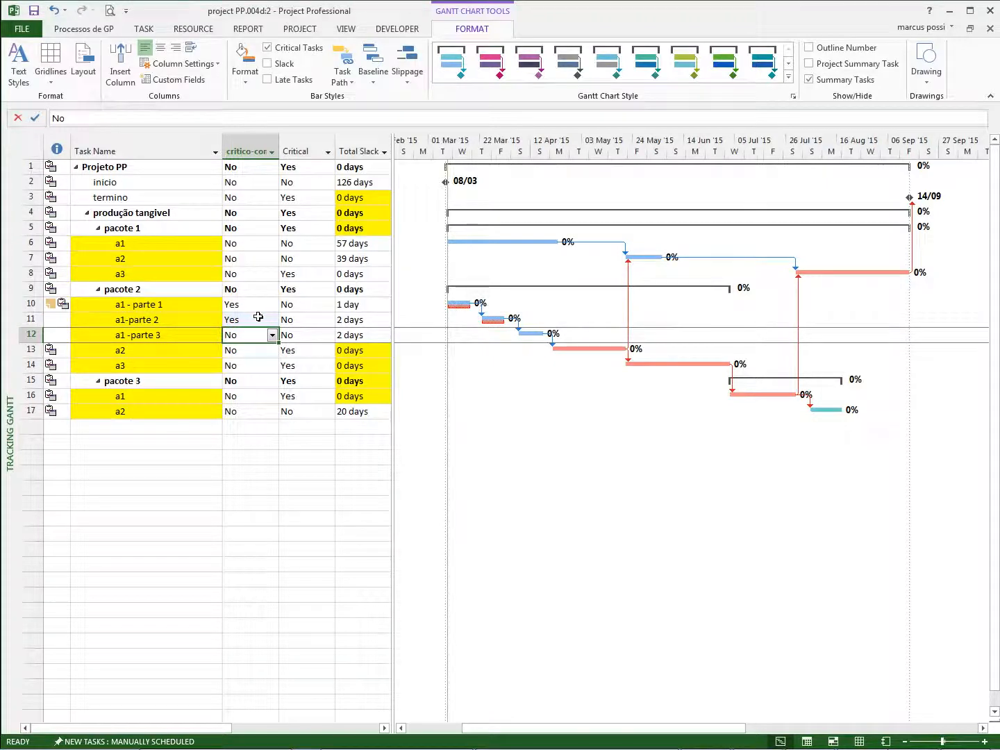
{"action": "type", "text": "y"}
{"action": "key", "text": "Return"}
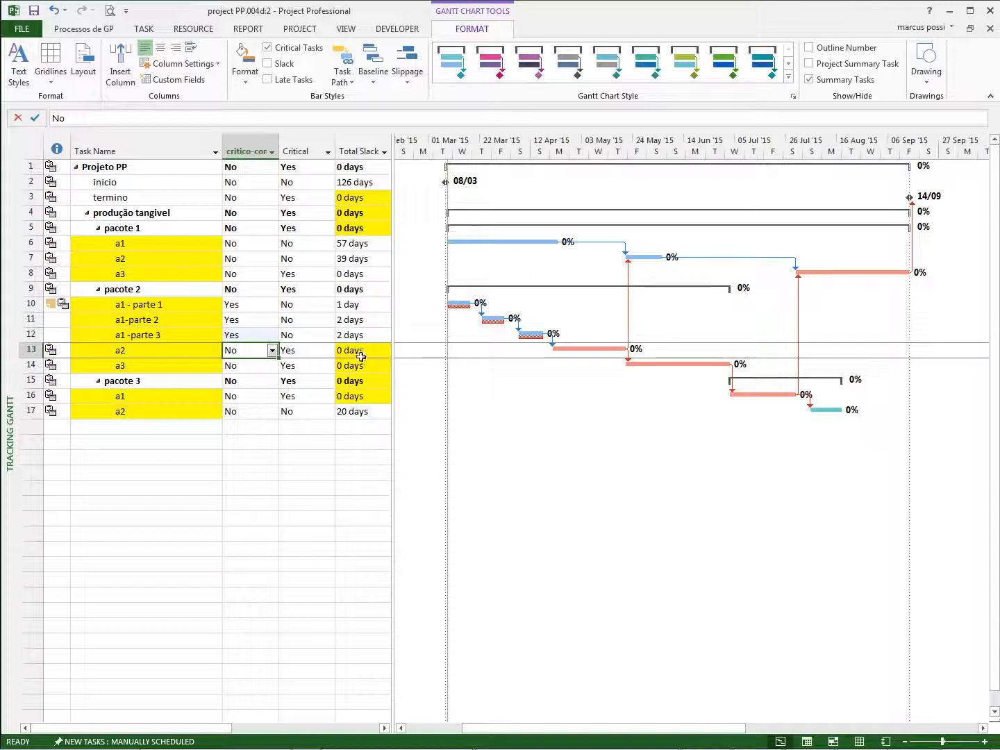
{"action": "left_click_drag", "start_coordinate": [367, 336], "coordinate": [367, 306]}
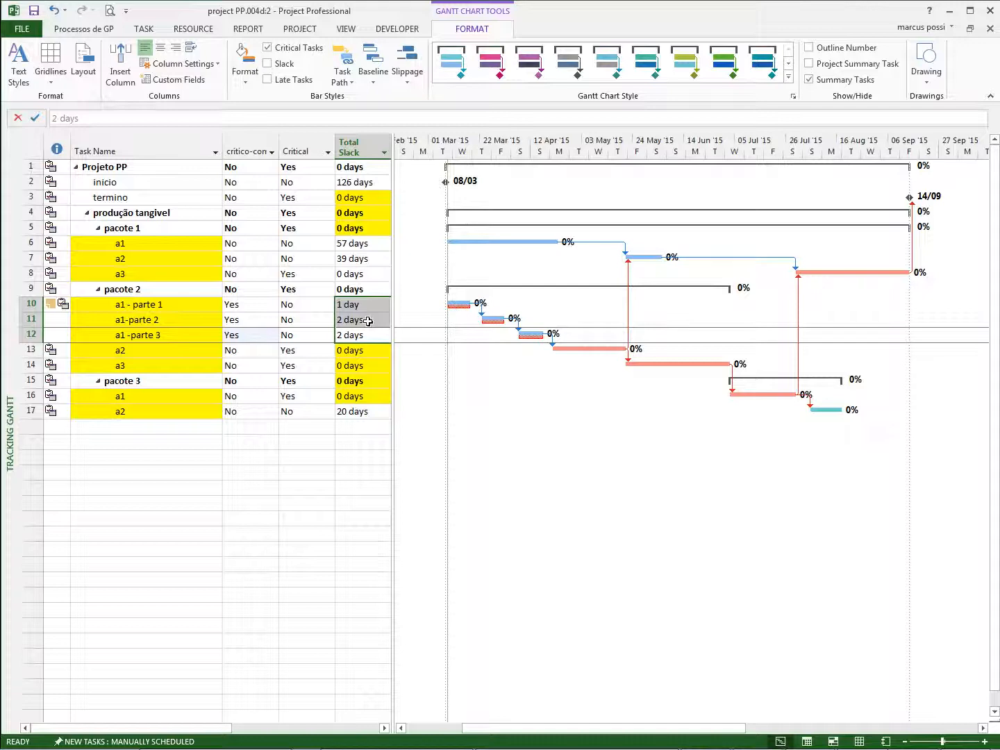
{"action": "left_click_drag", "start_coordinate": [252, 306], "coordinate": [250, 349]}
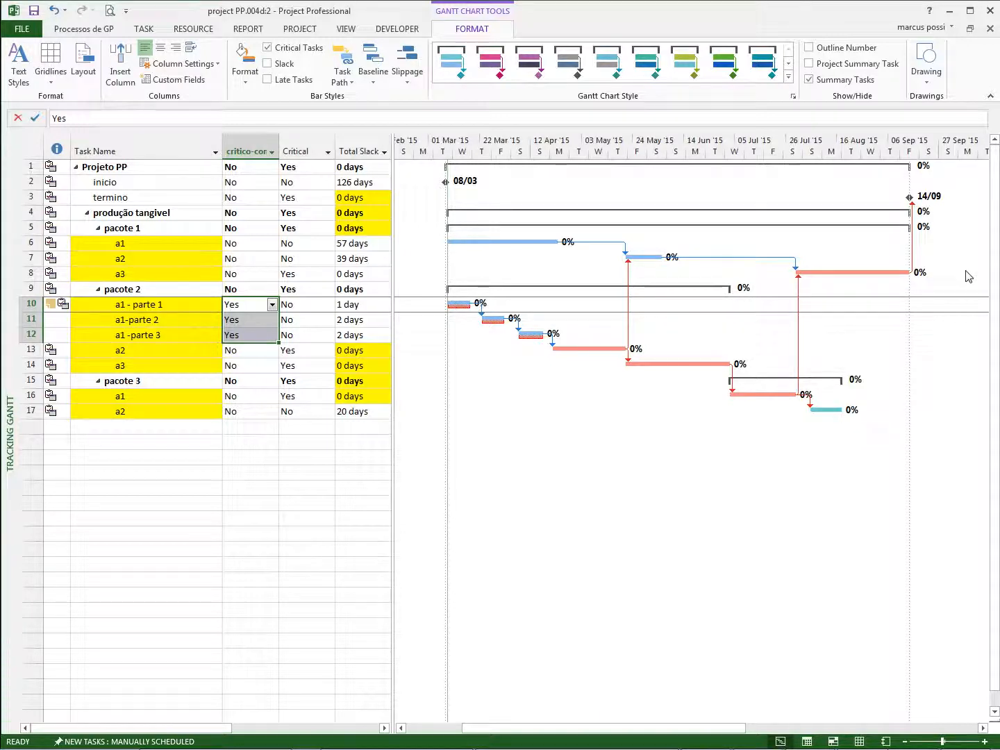
- Change the middle pattern of the critical-comercial bar style to a solid fill and apply it to the chart
{"action": "right_click", "coordinate": [593, 446]}
{"action": "left_click", "coordinate": [618, 472]}
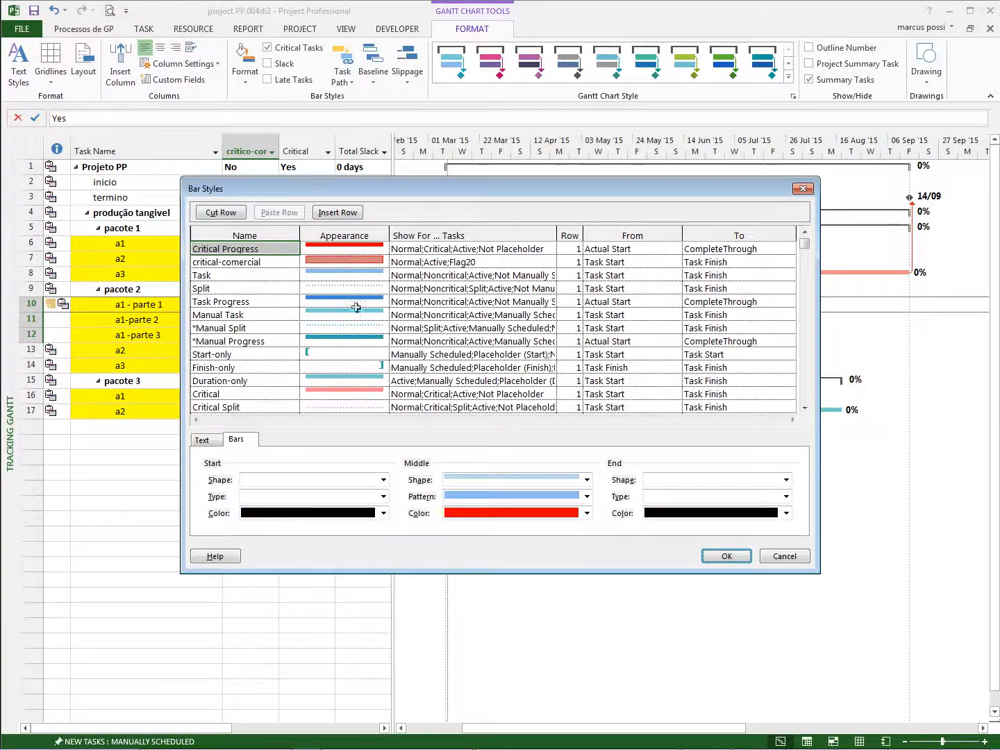
{"action": "left_click", "coordinate": [356, 264]}
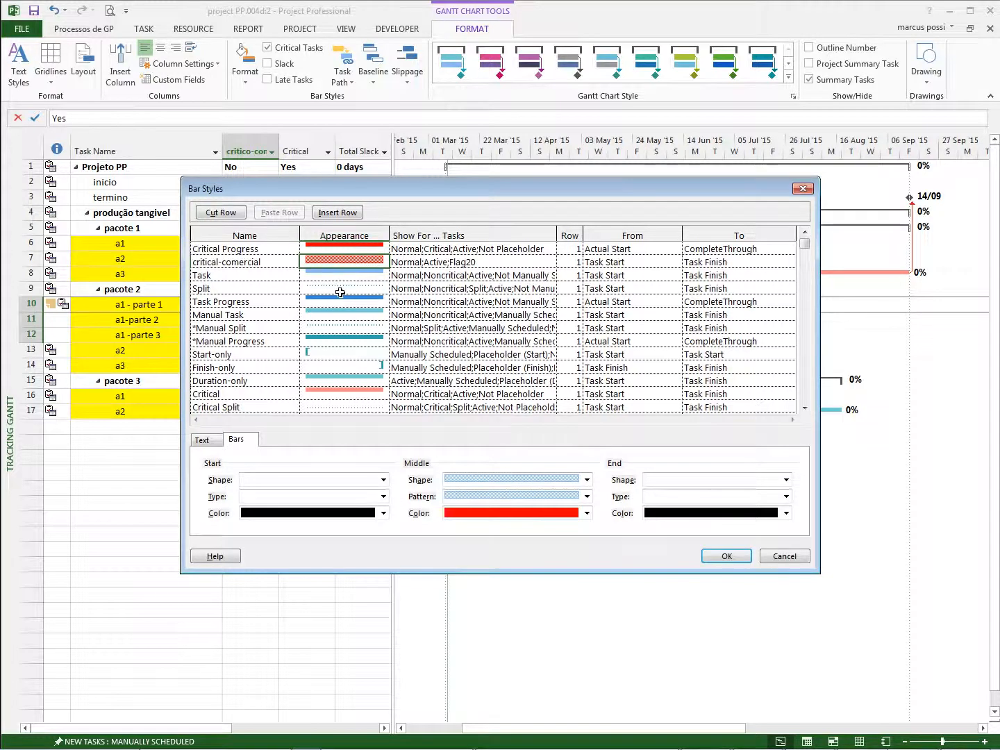
{"action": "left_click", "coordinate": [336, 278]}
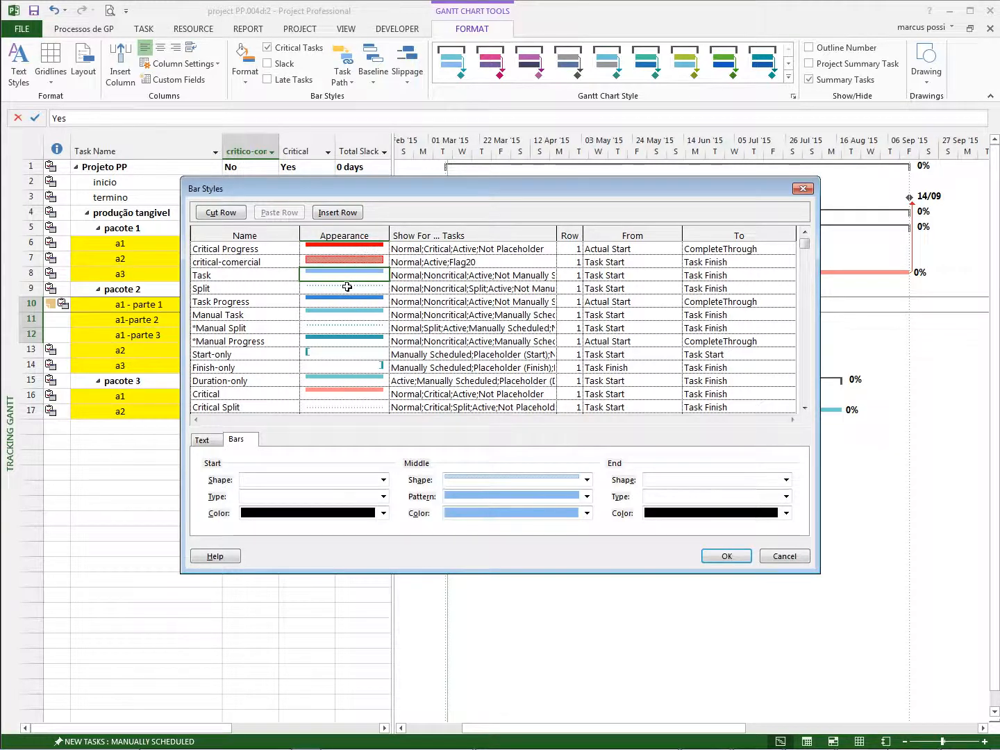
{"action": "left_click", "coordinate": [252, 294]}
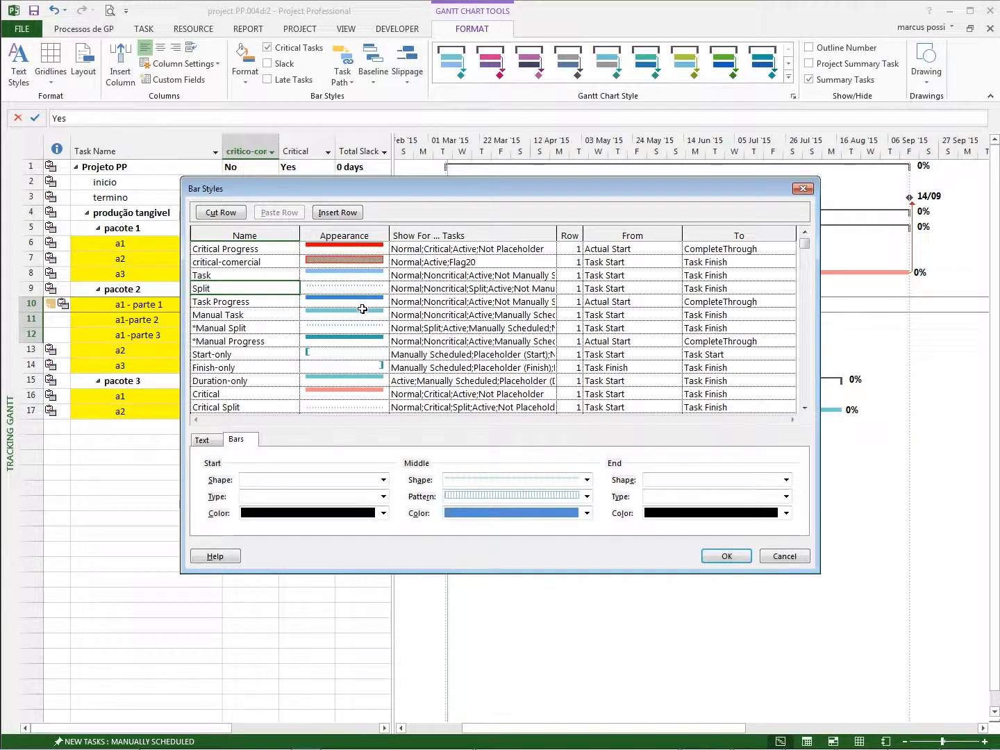
{"action": "left_click", "coordinate": [356, 263]}
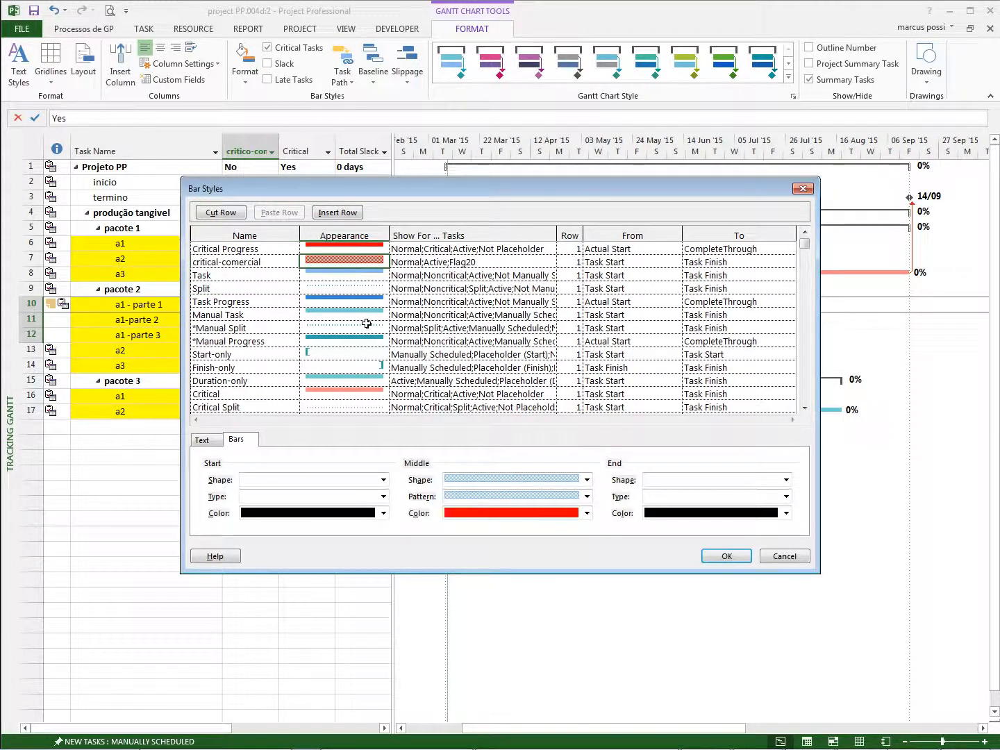
{"action": "left_click", "coordinate": [537, 497]}
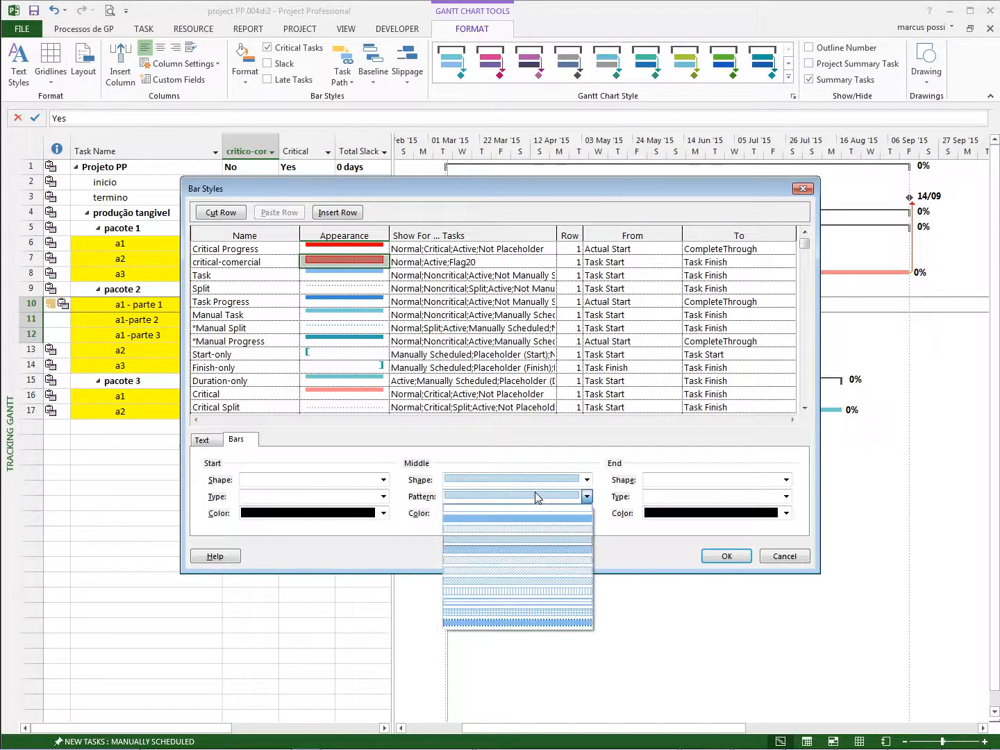
{"action": "left_click", "coordinate": [578, 520]}
{"action": "left_click", "coordinate": [729, 557]}
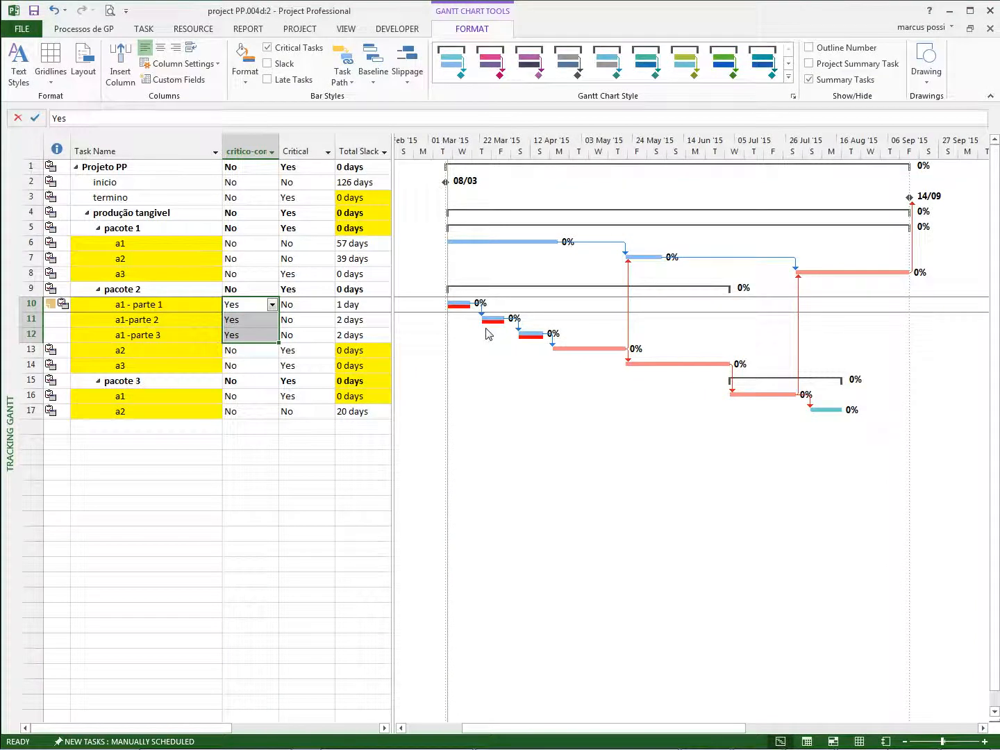
{"action": "left_click", "coordinate": [354, 154]}
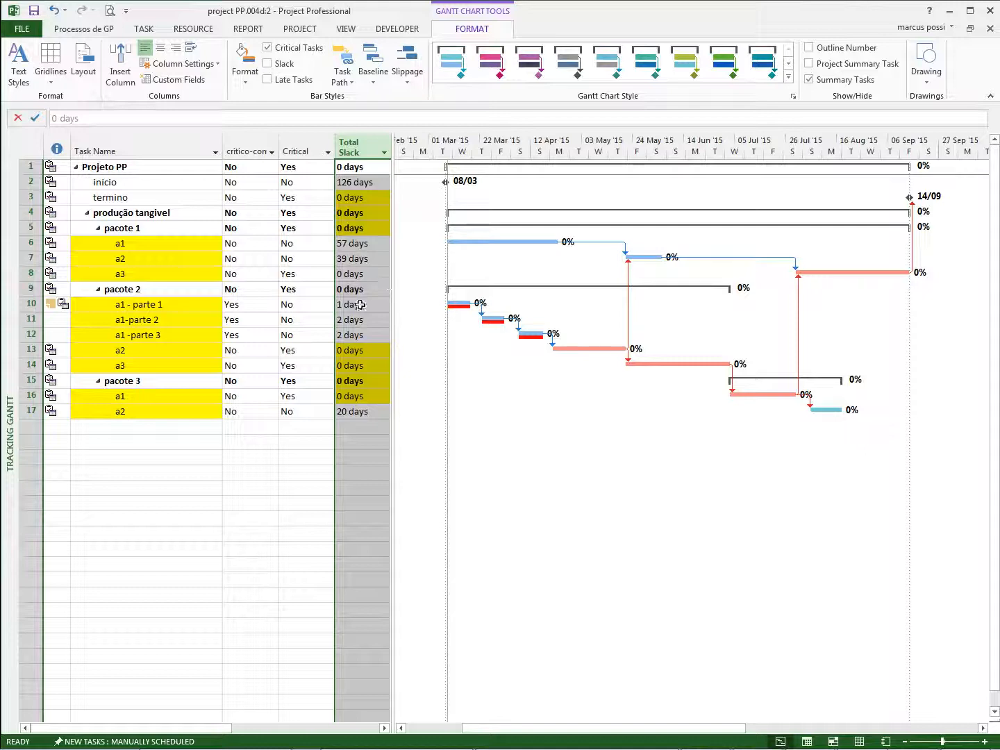
{"action": "left_click", "coordinate": [307, 431]}
{"action": "key", "text": "Left"}
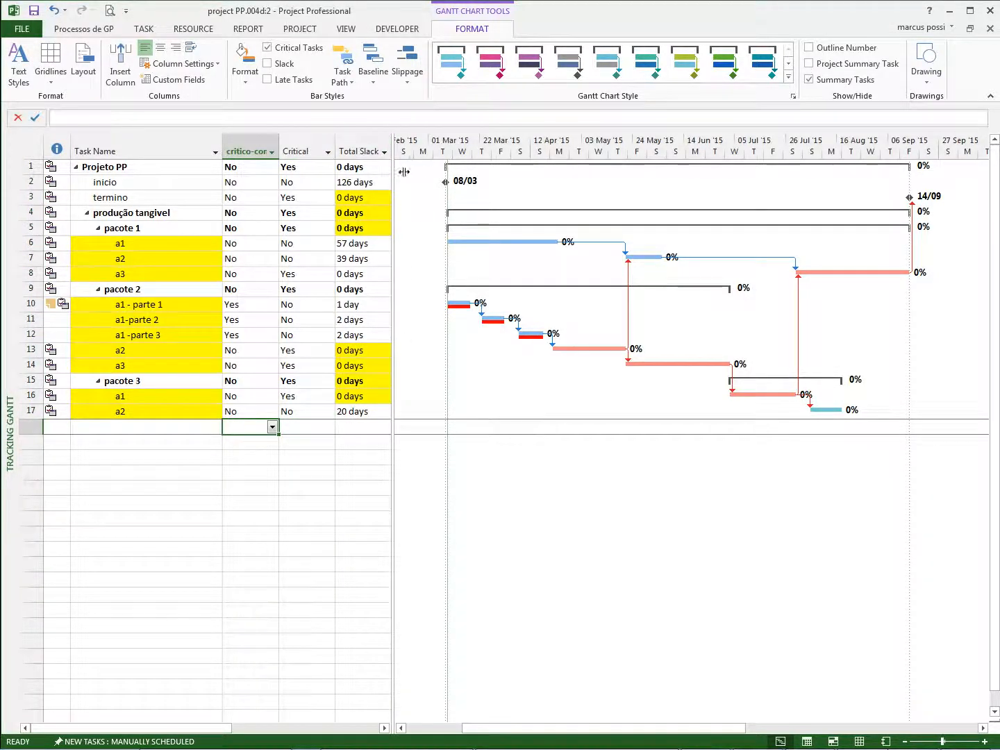
- Hide the Critical and Total Slack columns and narrow the task table to end after Scheduled Duration
{"action": "left_click_drag", "start_coordinate": [392, 166], "coordinate": [490, 167]}
{"action": "right_click", "coordinate": [305, 152]}
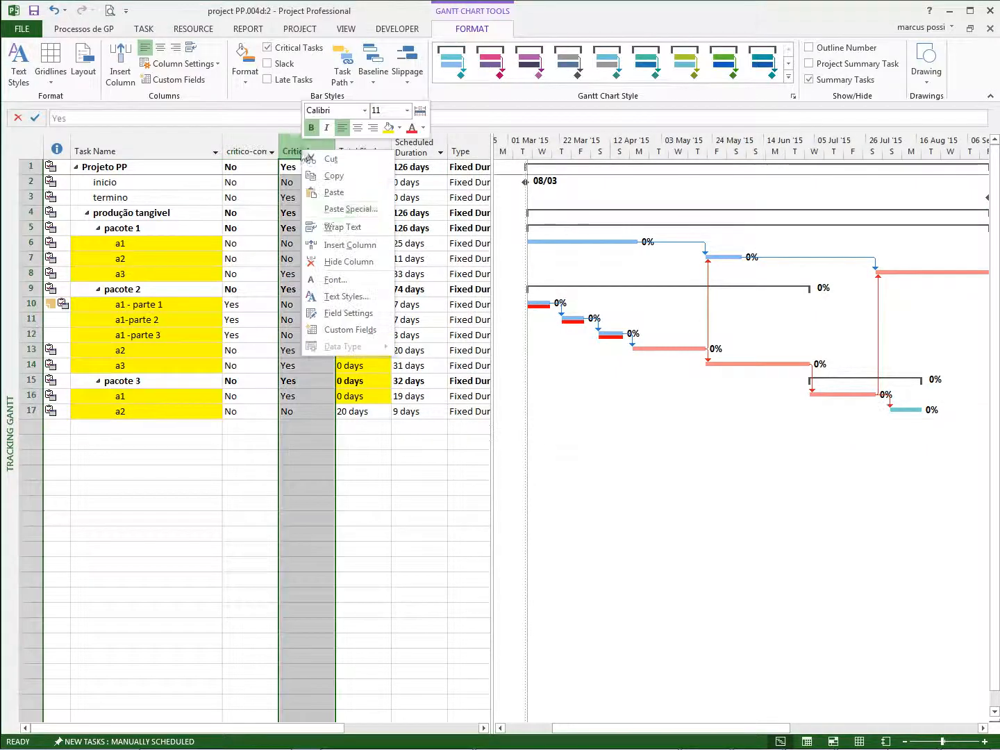
{"action": "left_click", "coordinate": [350, 263]}
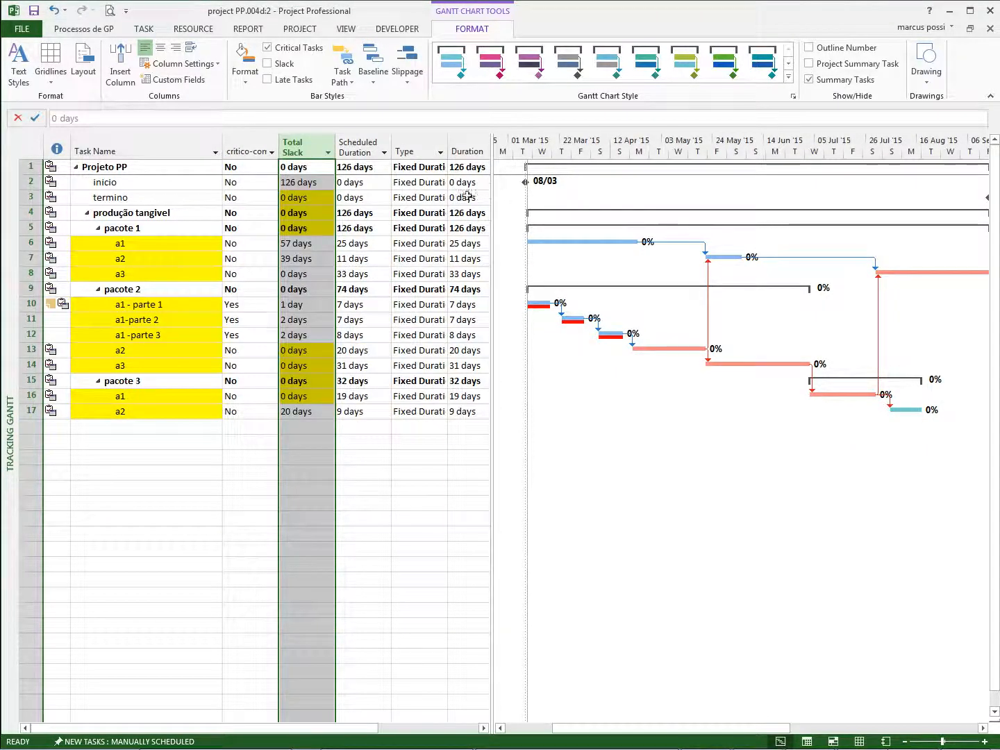
{"action": "right_click", "coordinate": [302, 147]}
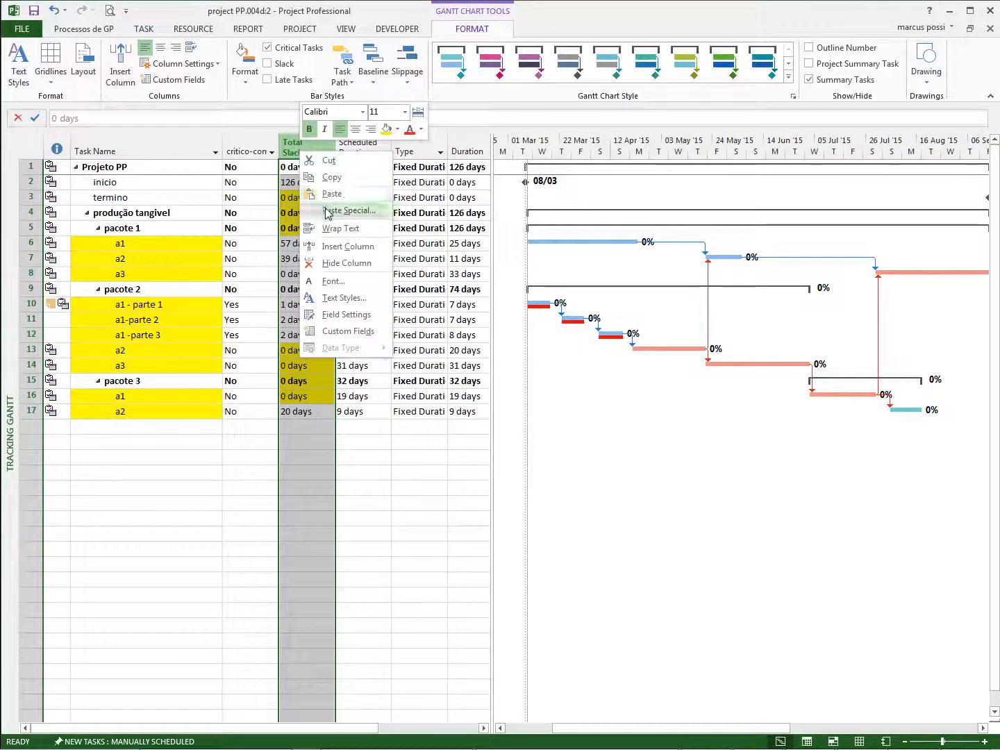
{"action": "left_click", "coordinate": [347, 263]}
{"action": "left_click_drag", "start_coordinate": [491, 217], "coordinate": [347, 257]}
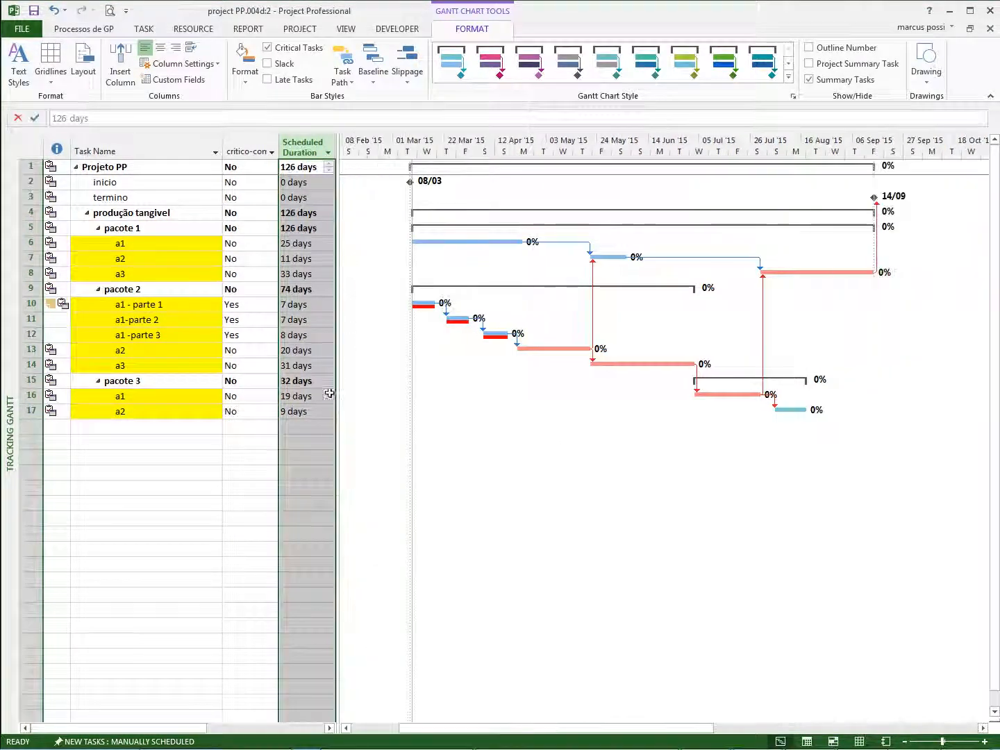
{"action": "left_click", "coordinate": [306, 442]}
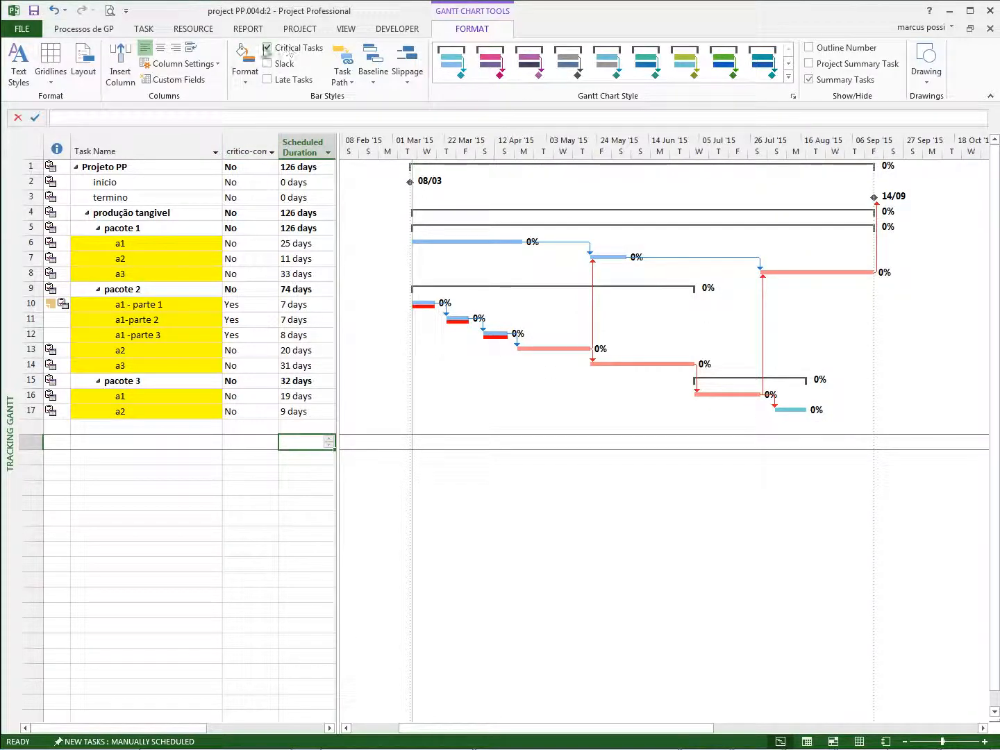
- Switch the Critical Tasks highlighting off and back on, and briefly show the Slack lines on the Gantt chart
{"action": "left_click", "coordinate": [266, 48]}
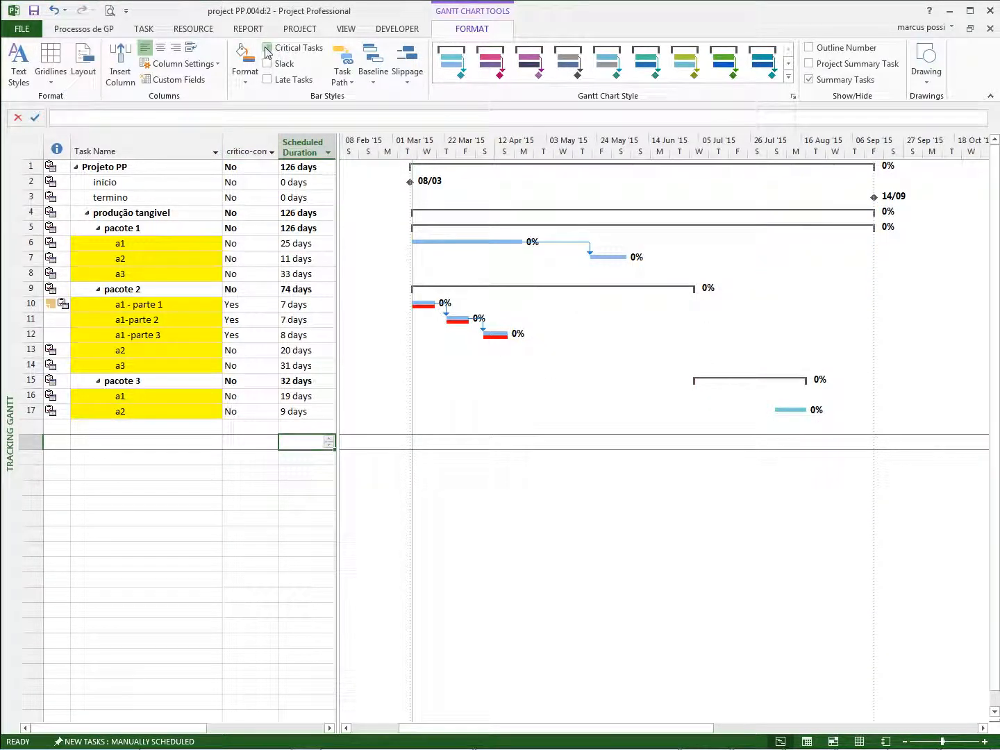
{"action": "left_click", "coordinate": [267, 48]}
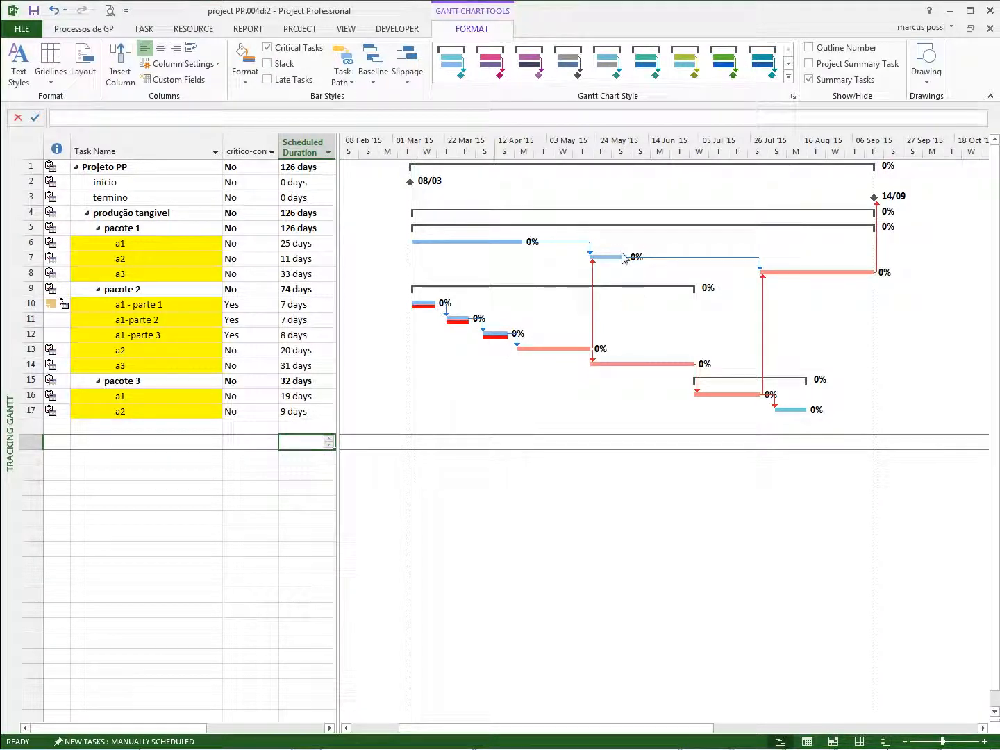
{"action": "left_click", "coordinate": [268, 64]}
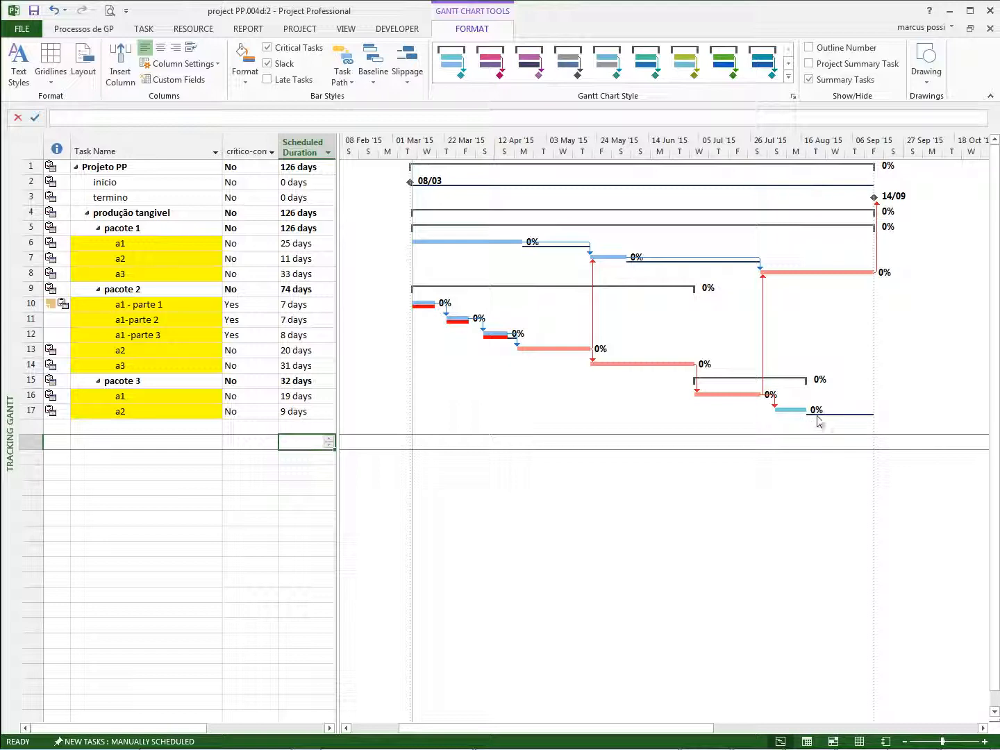
{"action": "left_click", "coordinate": [268, 63]}
- Try the Late Tasks and Slack bar displays on the Gantt chart and leave both turned off
{"action": "left_click", "coordinate": [266, 79]}
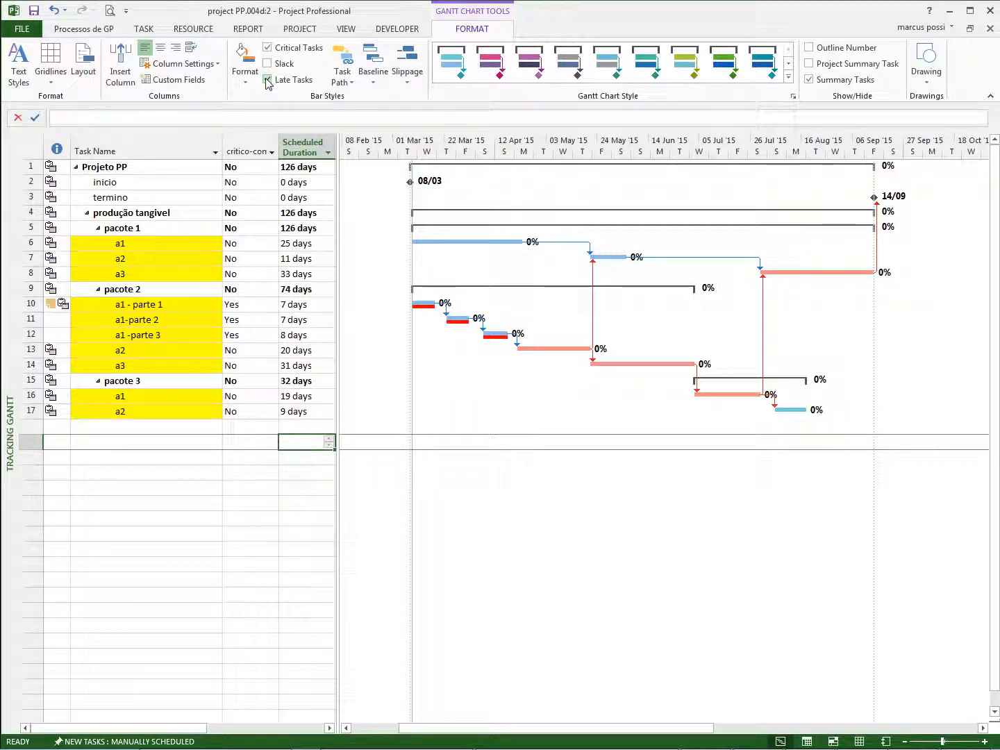
{"action": "left_click", "coordinate": [268, 81]}
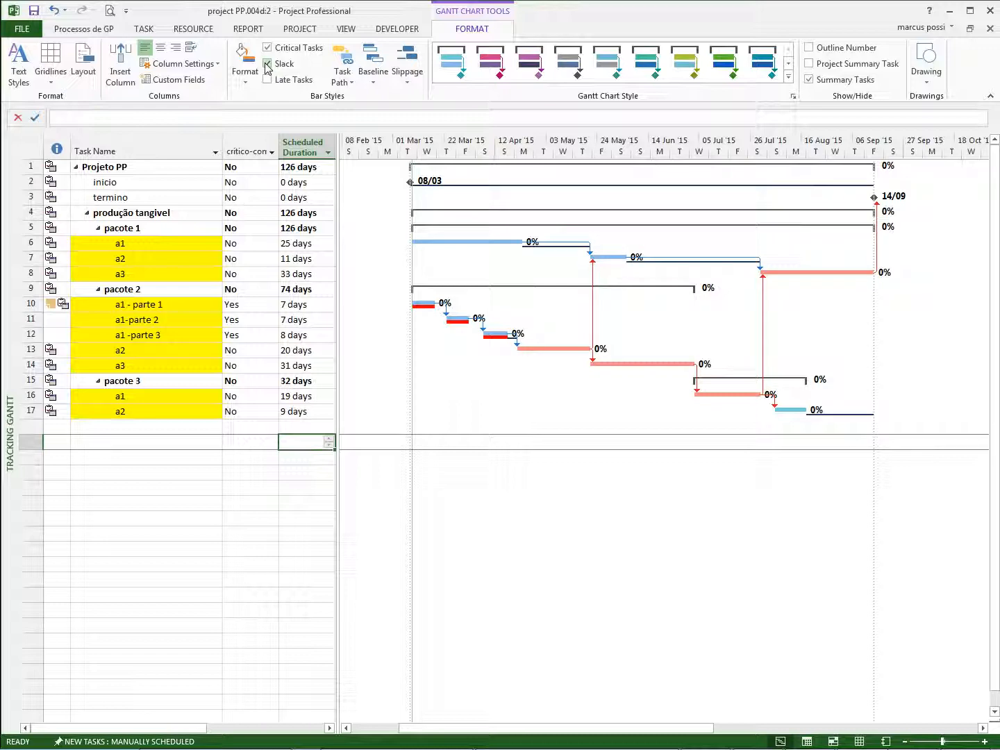
{"action": "left_click", "coordinate": [267, 64]}
{"action": "left_click", "coordinate": [267, 63]}
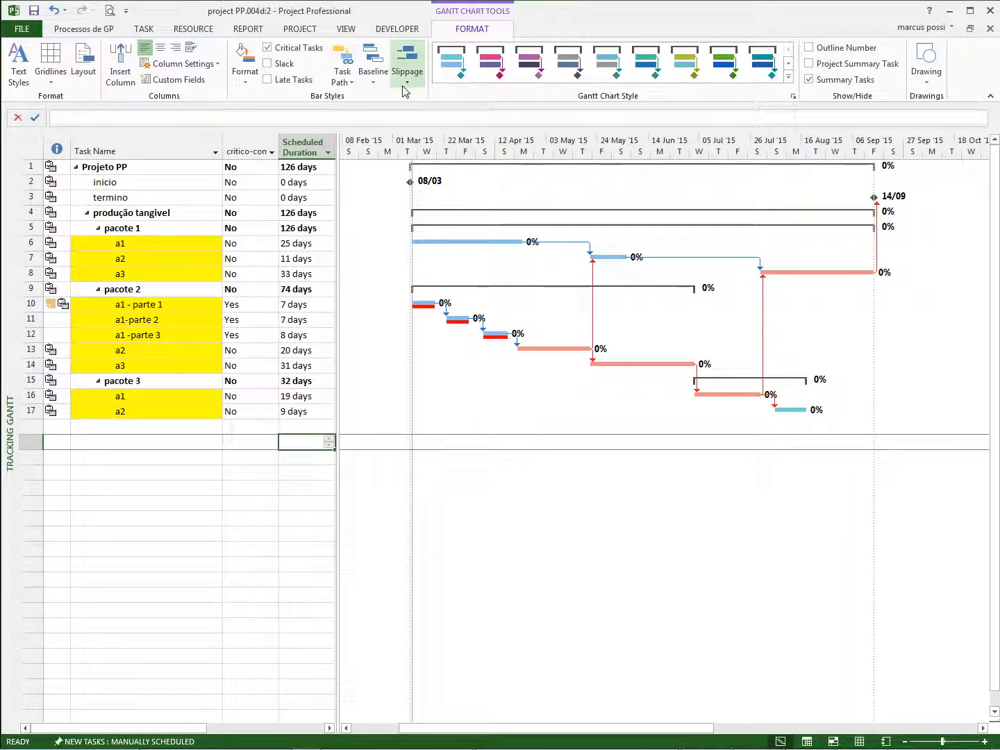
- Look over the baselines offered for Slippage bars without choosing one, and select an empty Task Name cell below the tasks
{"action": "left_click", "coordinate": [407, 78]}
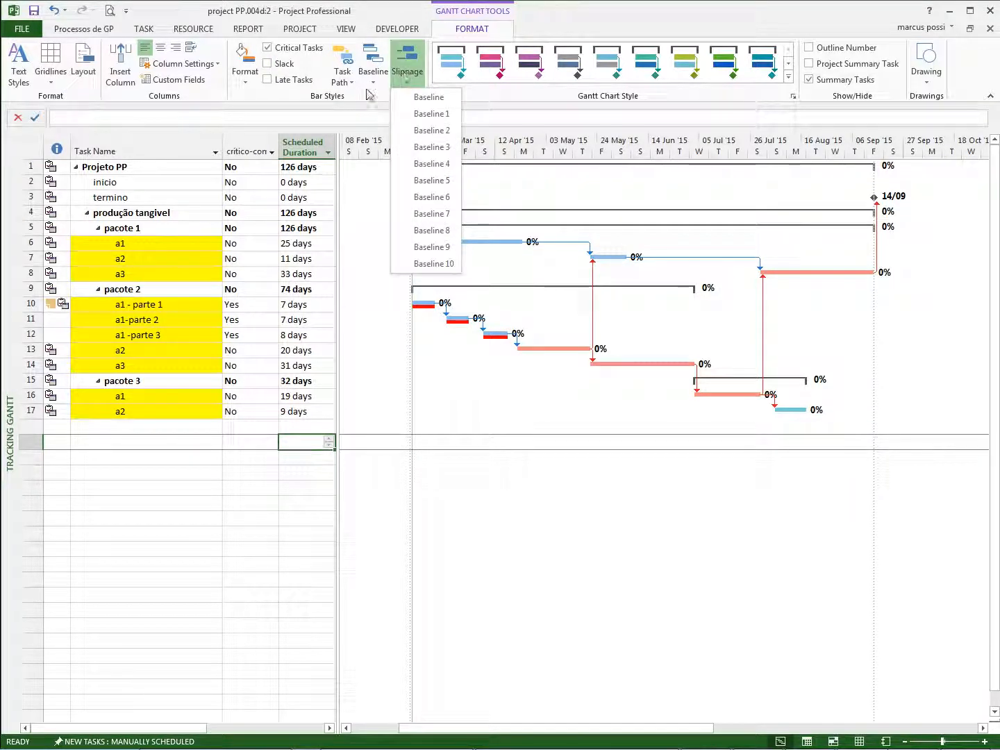
{"action": "left_click", "coordinate": [407, 66]}
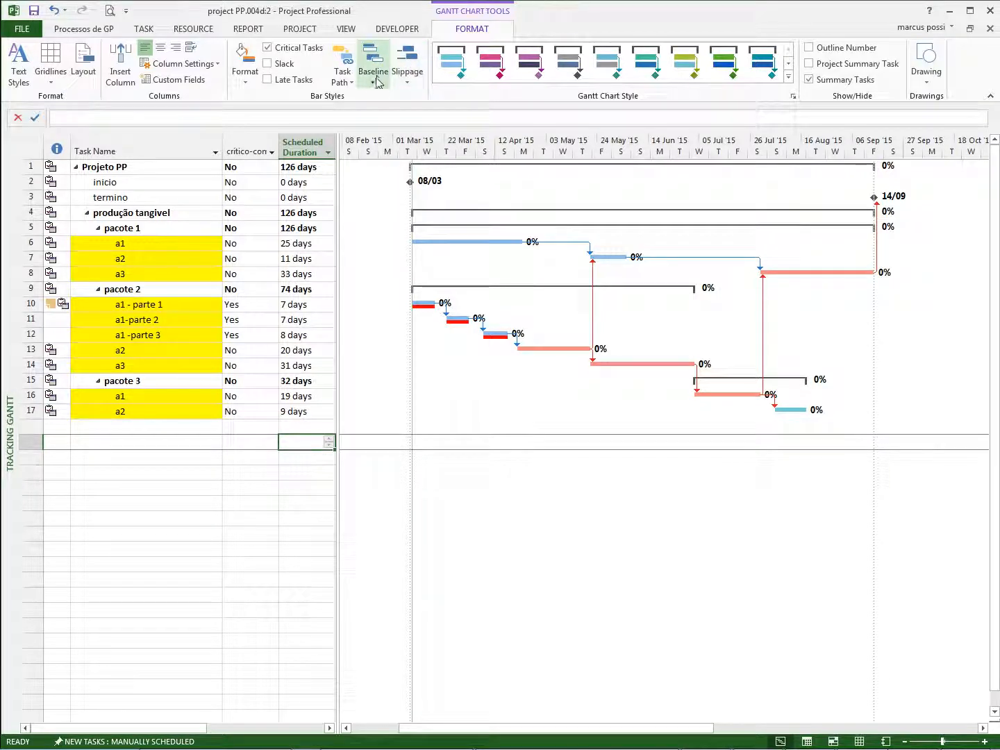
{"action": "left_click", "coordinate": [407, 68]}
{"action": "left_click", "coordinate": [411, 70]}
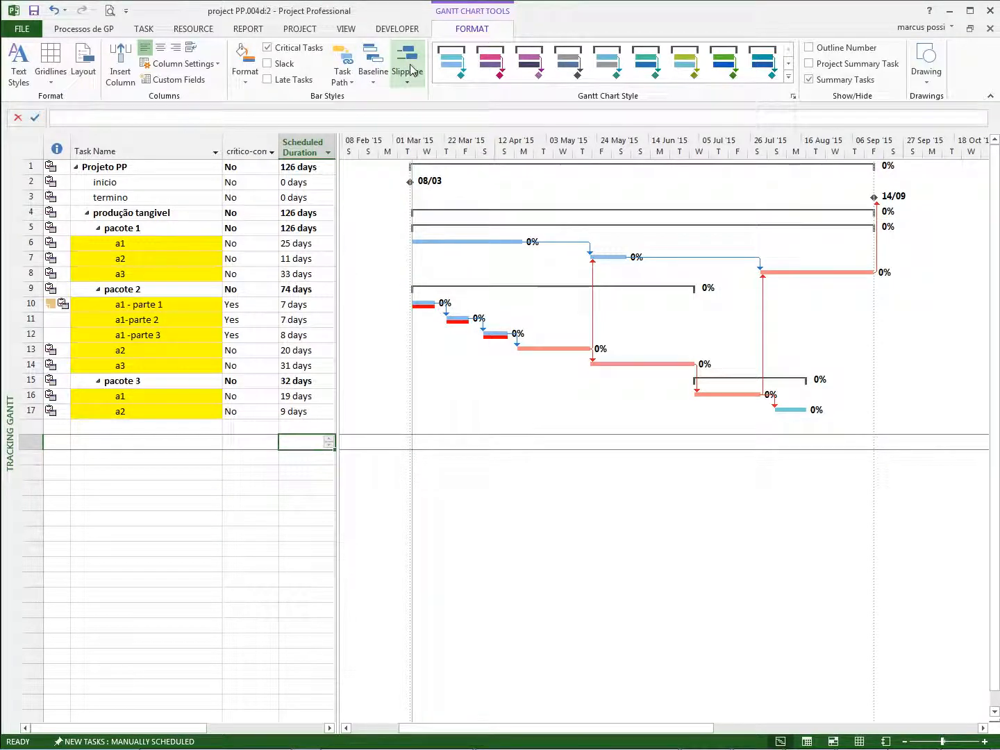
{"action": "left_click", "coordinate": [165, 459]}
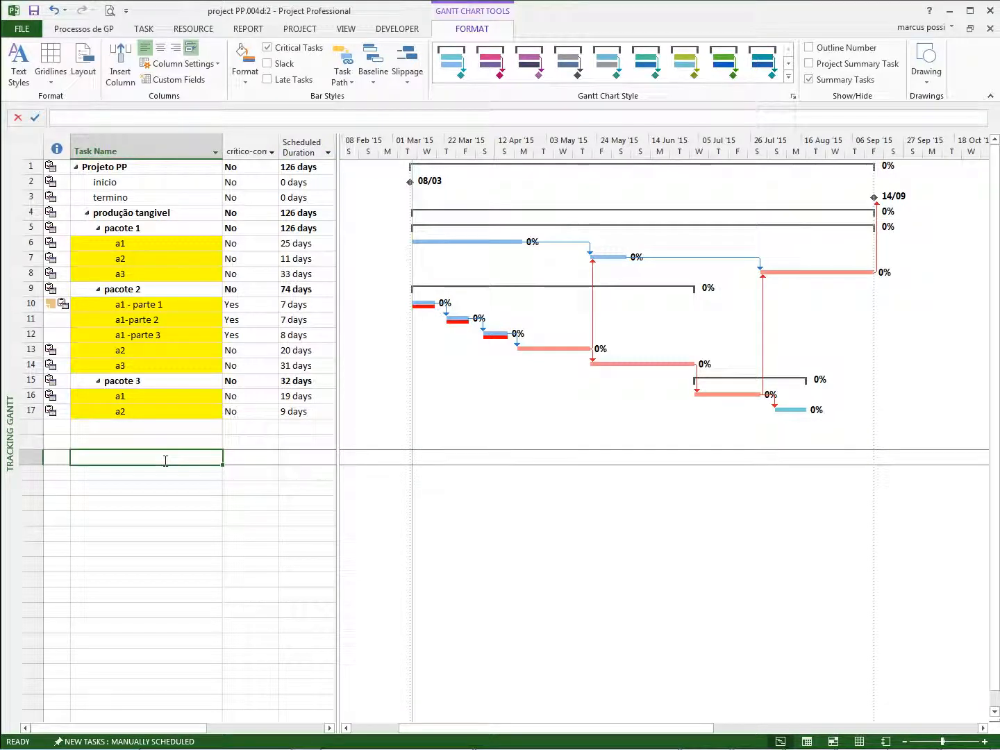
{"action": "key", "text": "alt+Tab"}
{"action": "key", "text": "Right"}
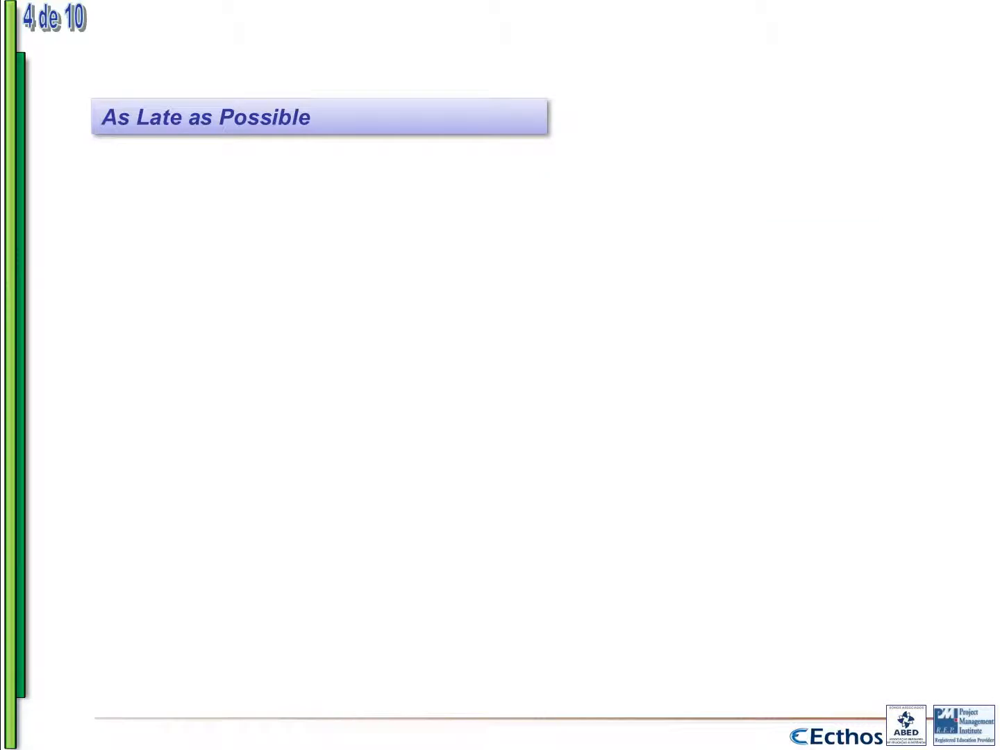
{"action": "key", "text": "Right"}
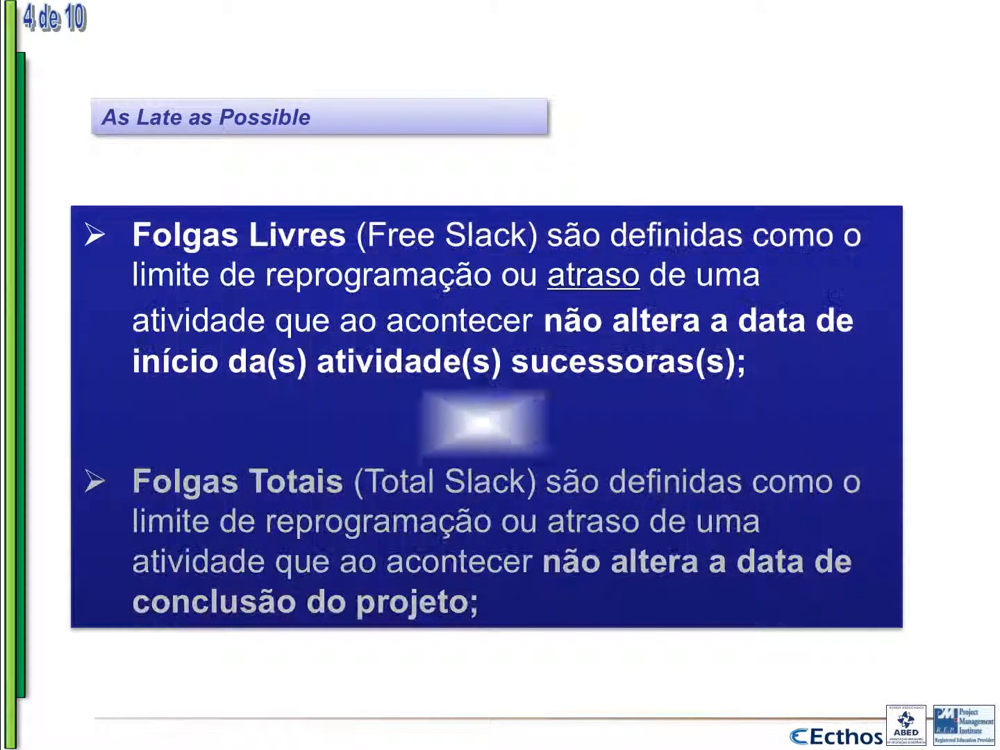